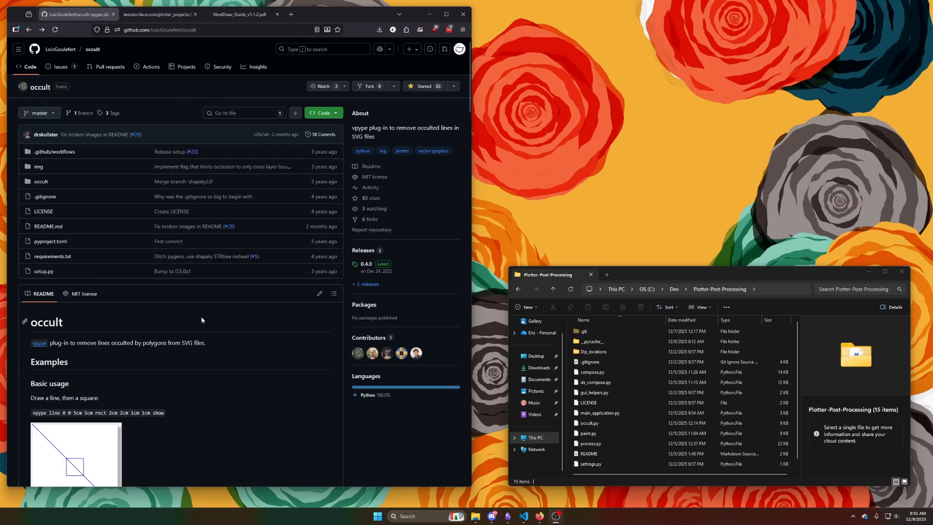
Read the occult README's introduction and its basic usage example of a line occluded by a square
scroll(202, 320, down, 3)
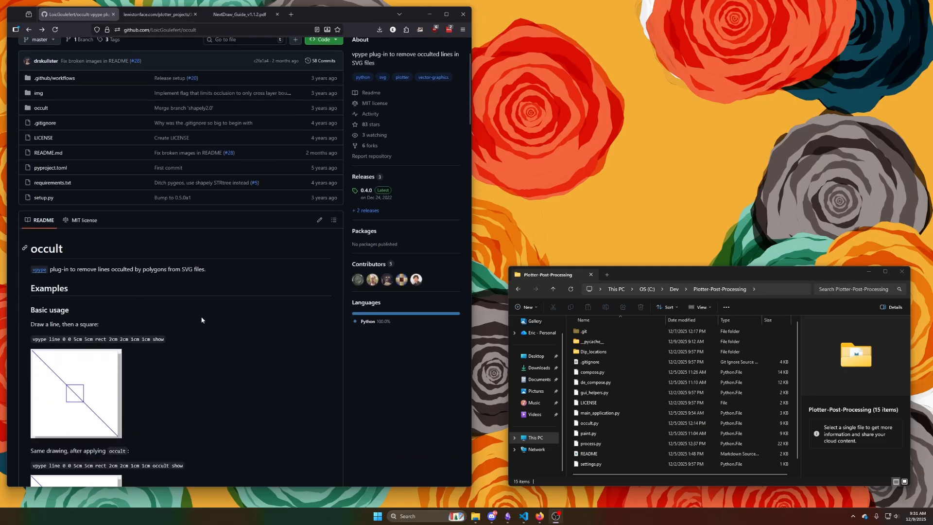
scroll(140, 264, down, 2)
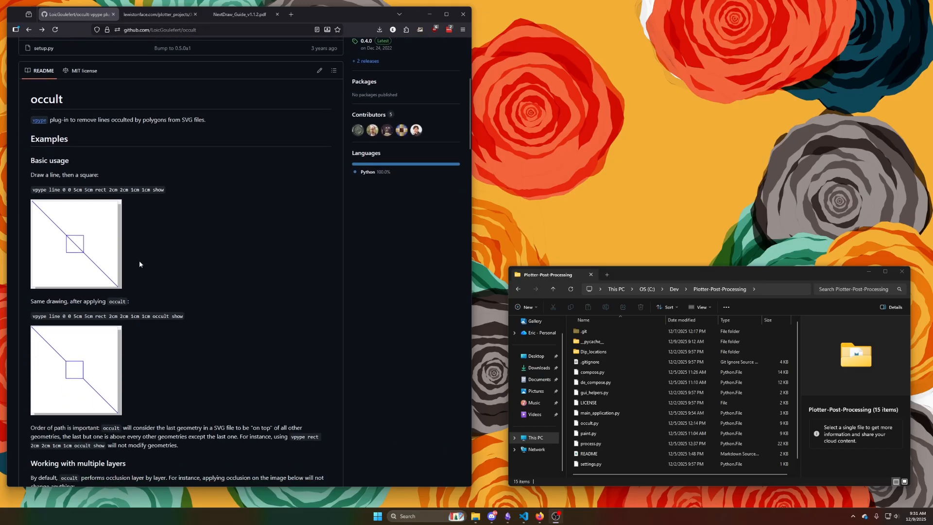
scroll(122, 239, down, 1)
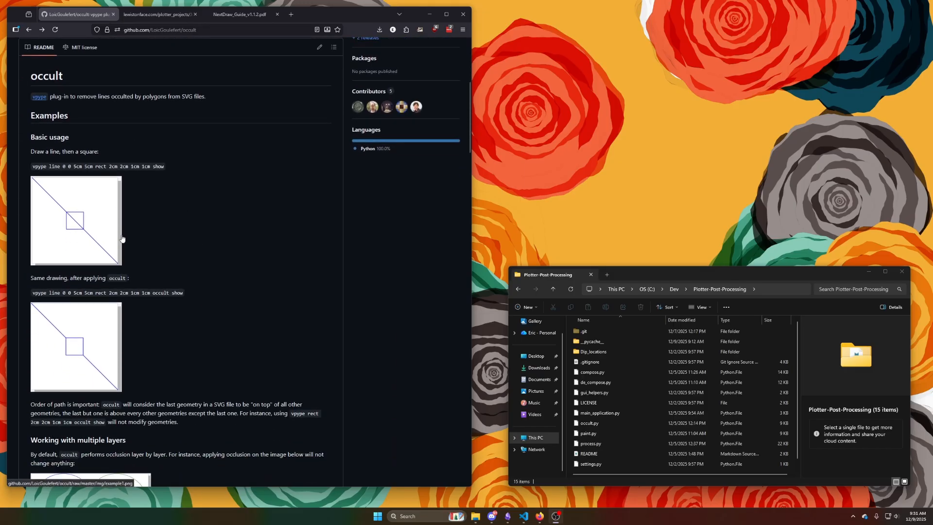
scroll(168, 131, up, 1)
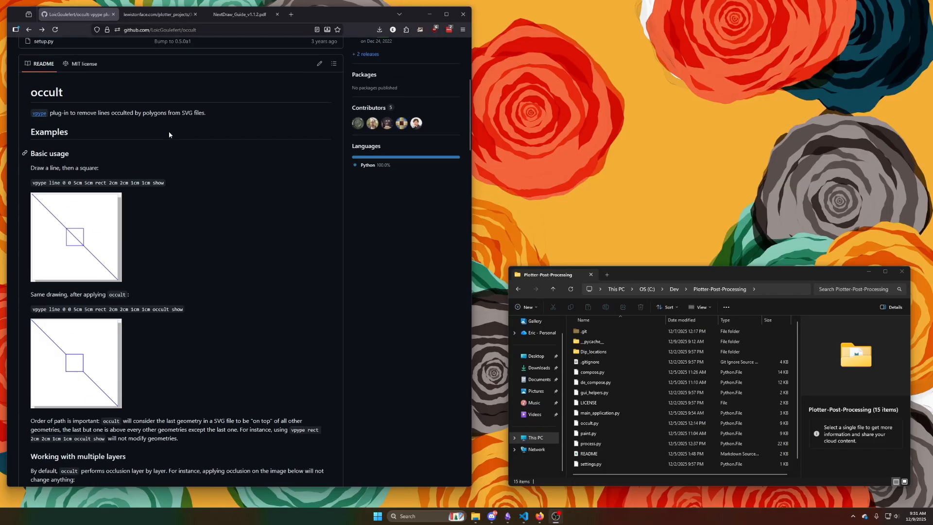
drag(172, 120, 111, 122)
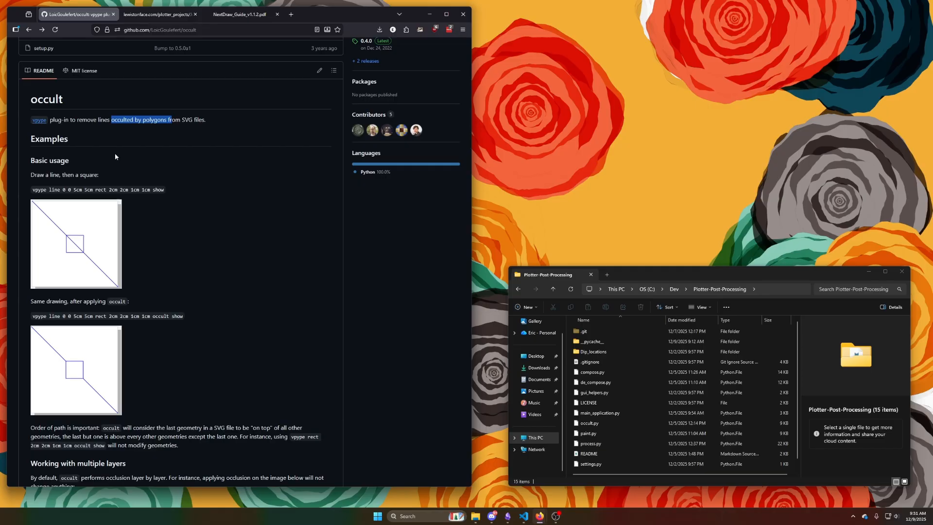
click(153, 150)
scroll(166, 151, down, 1)
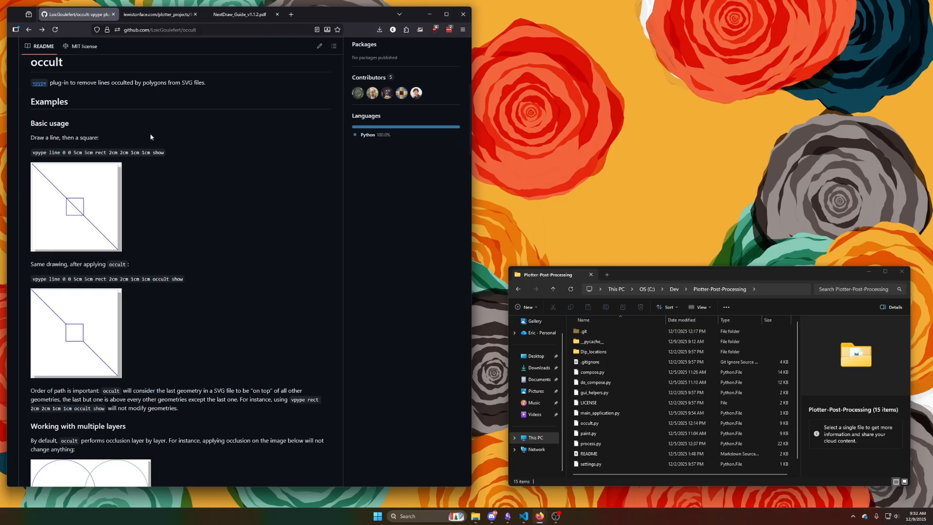
scroll(147, 135, down, 3)
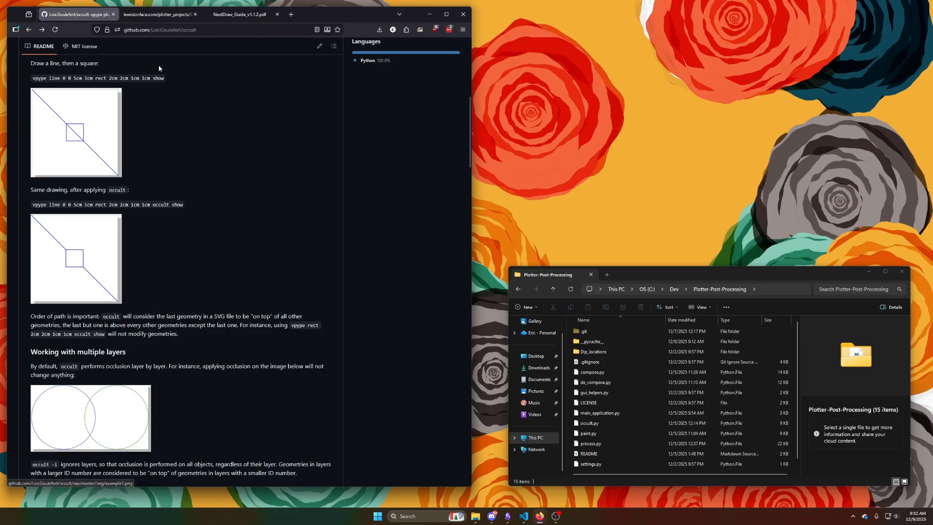
Compare the hosted Joy Division sketch with the locally served version in the second browser window
click(162, 16)
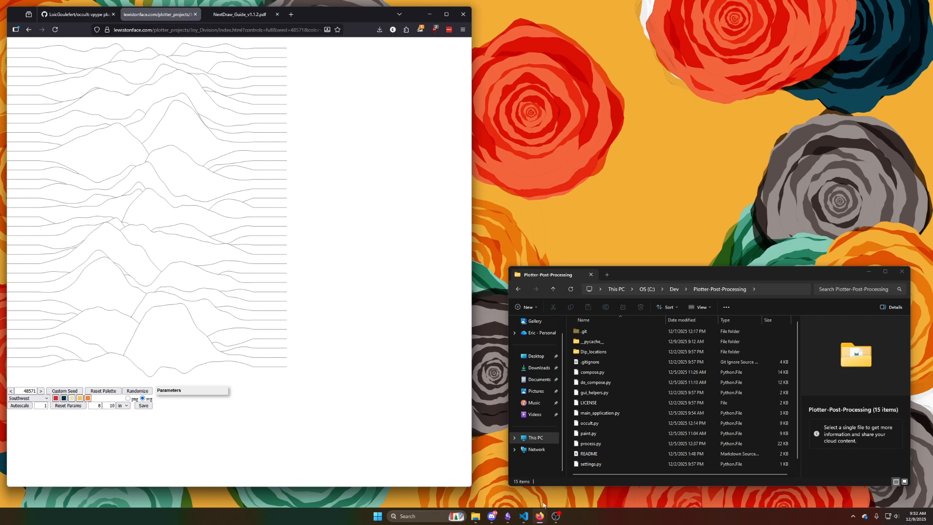
mouse_move(539, 516)
click(561, 481)
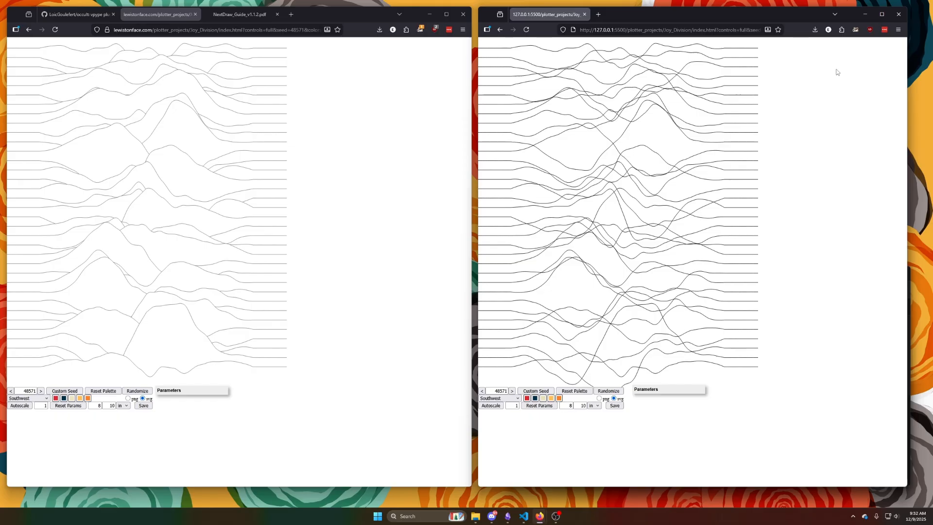
Minimize the local sketch's window and view the Hidden-line removal section in the NextDraw guide PDF
click(78, 16)
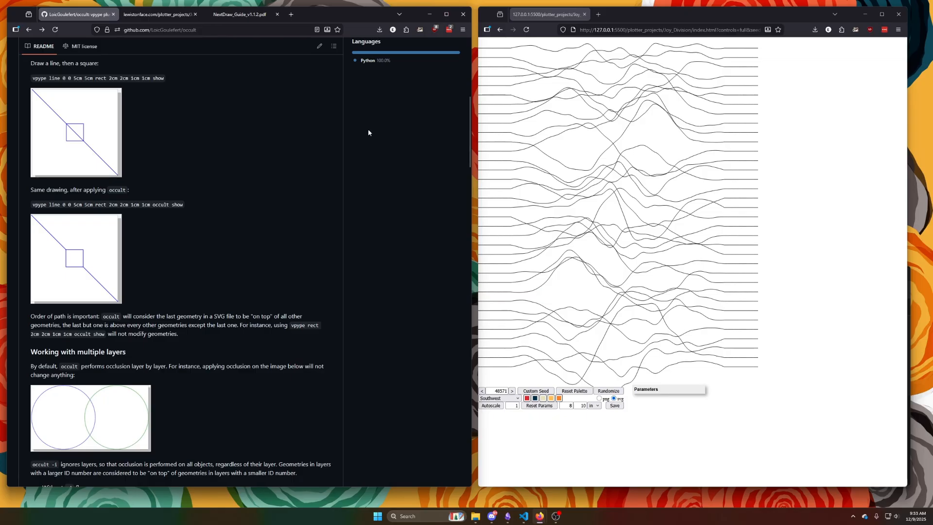
click(858, 20)
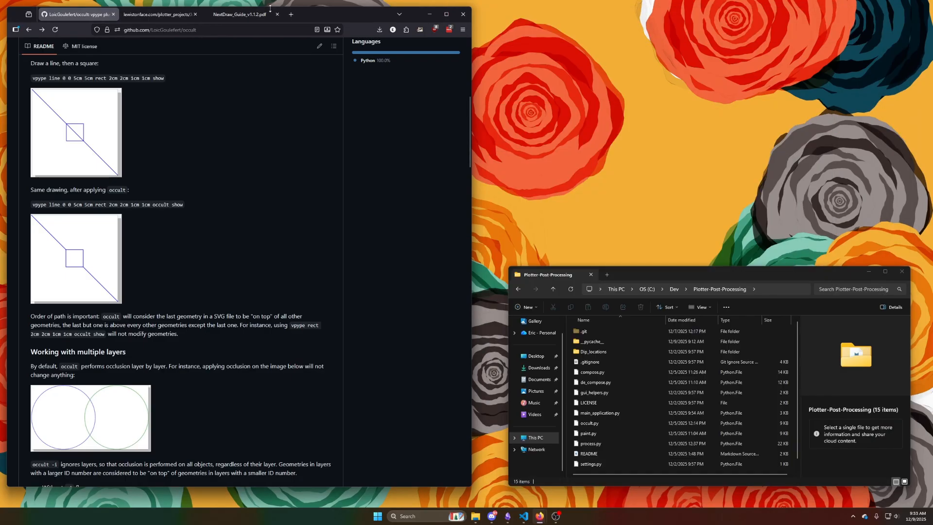
click(249, 16)
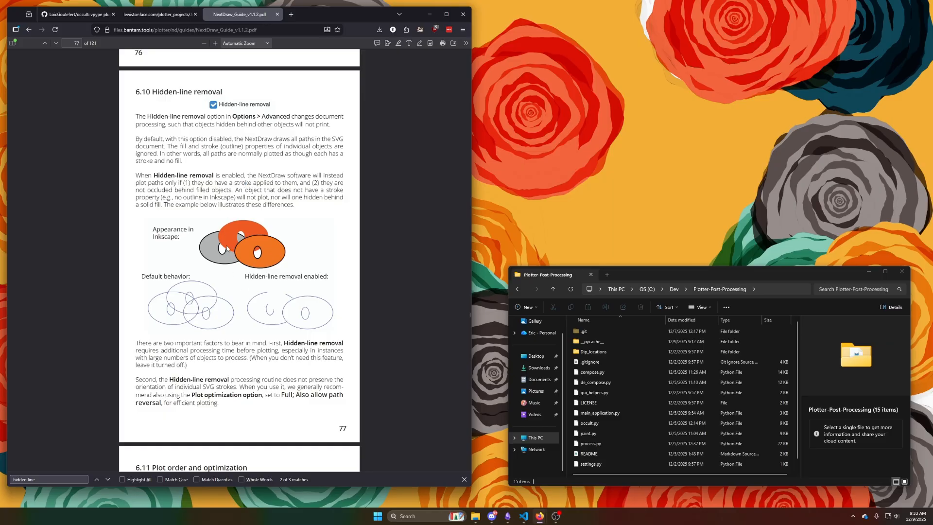
Examine the occult README's sections on multiple layers, saving occulted lines, and the -i, -a and -k flags
click(84, 16)
scroll(150, 182, down, 5)
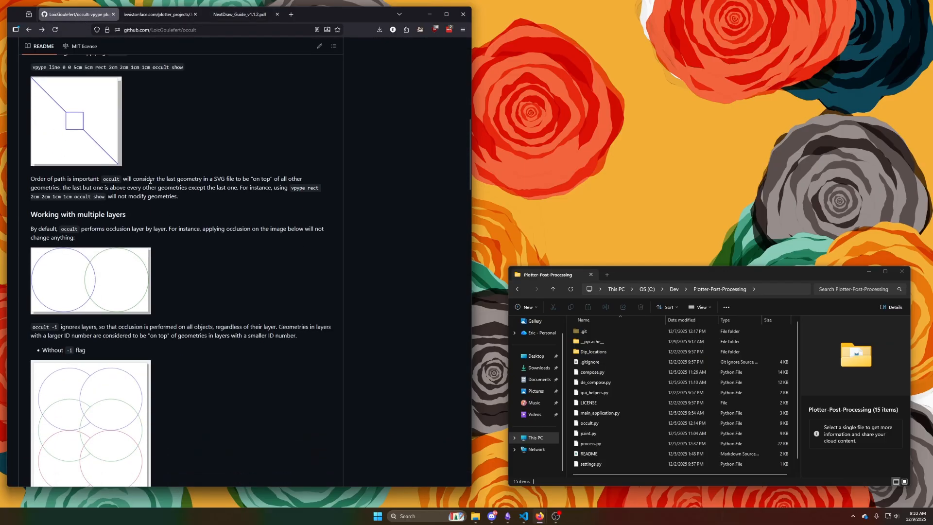
scroll(149, 182, down, 10)
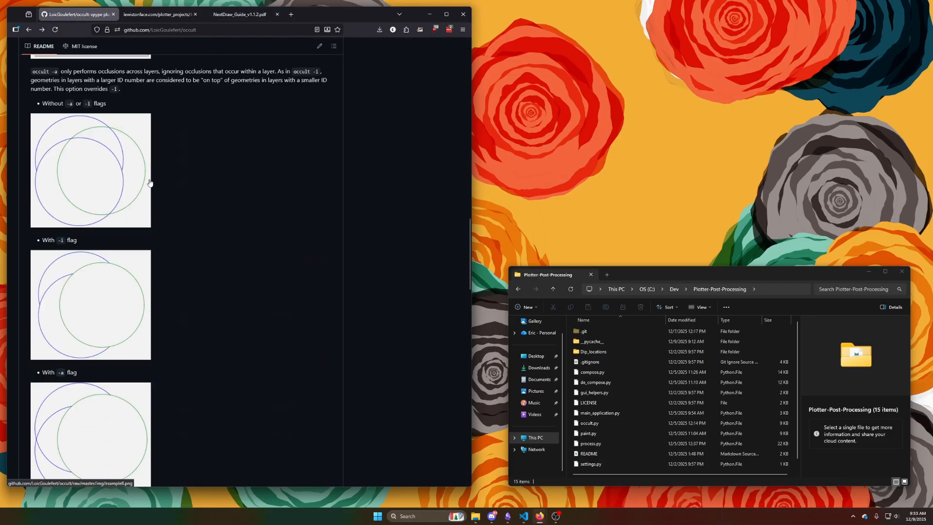
scroll(150, 182, down, 8)
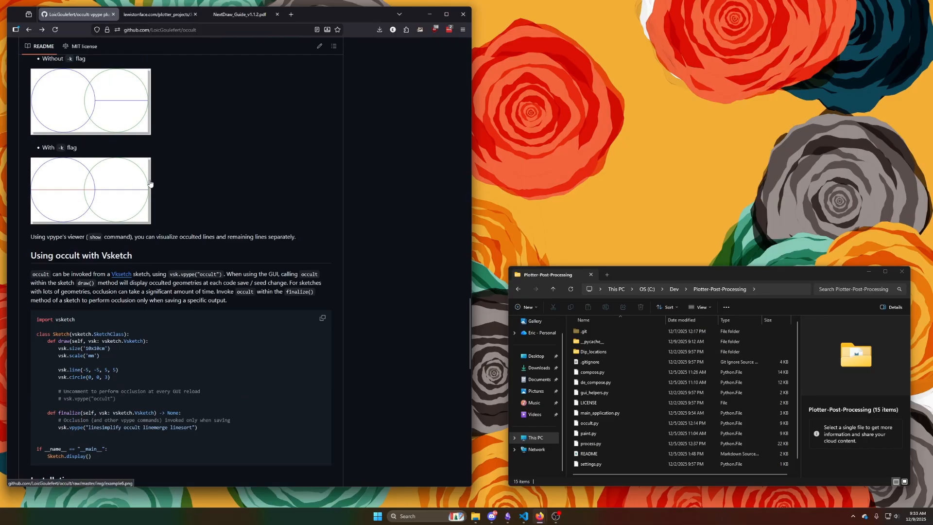
scroll(150, 198, up, 1)
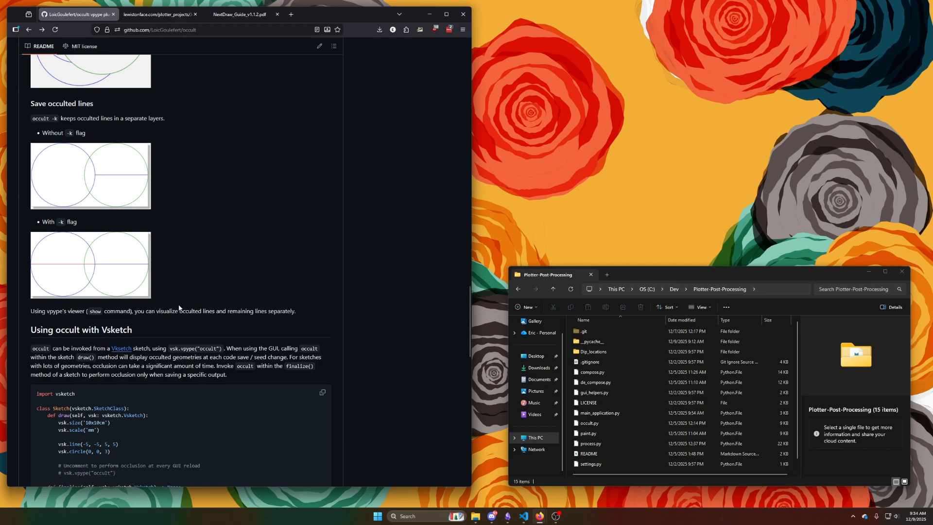
scroll(166, 316, up, 8)
scroll(166, 317, up, 7)
scroll(182, 197, up, 3)
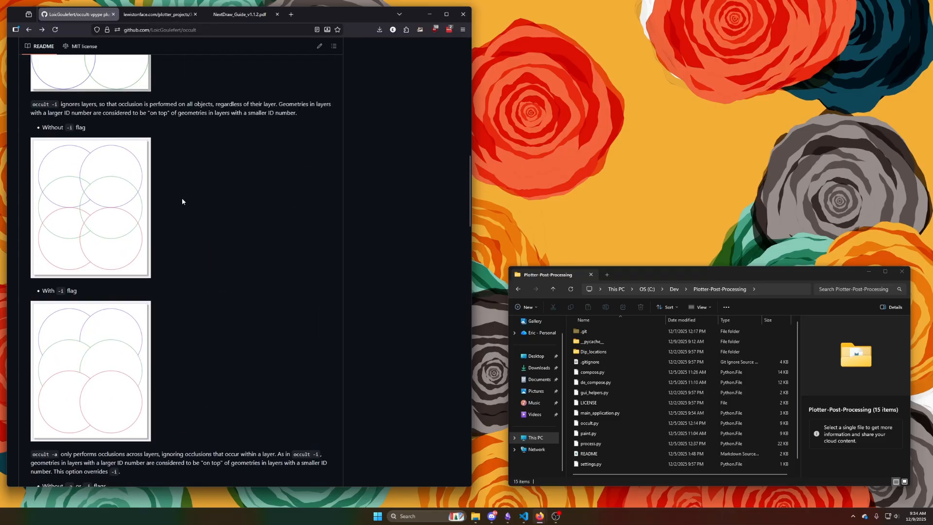
click(240, 16)
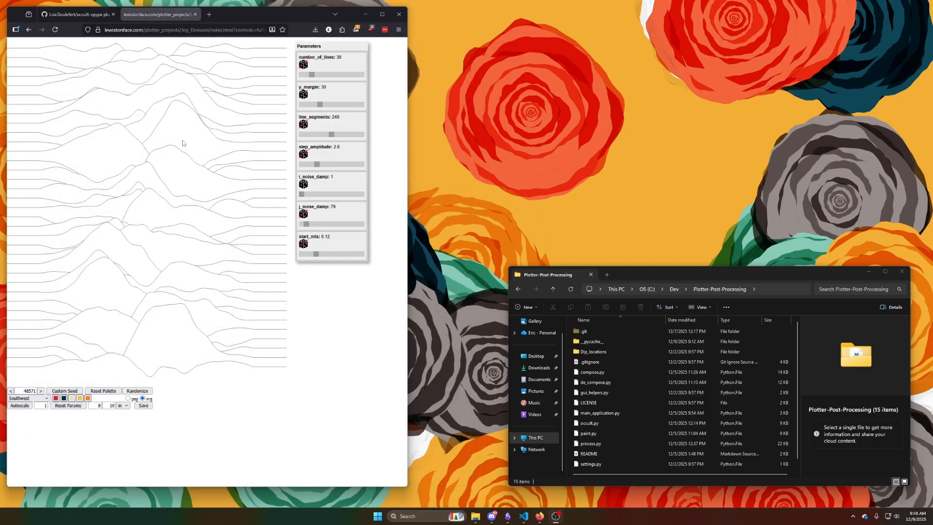
Reduce the Joy Division sketch's number_of_lines to 1, raise it through 2 and 9, and return it to 35
click(182, 155)
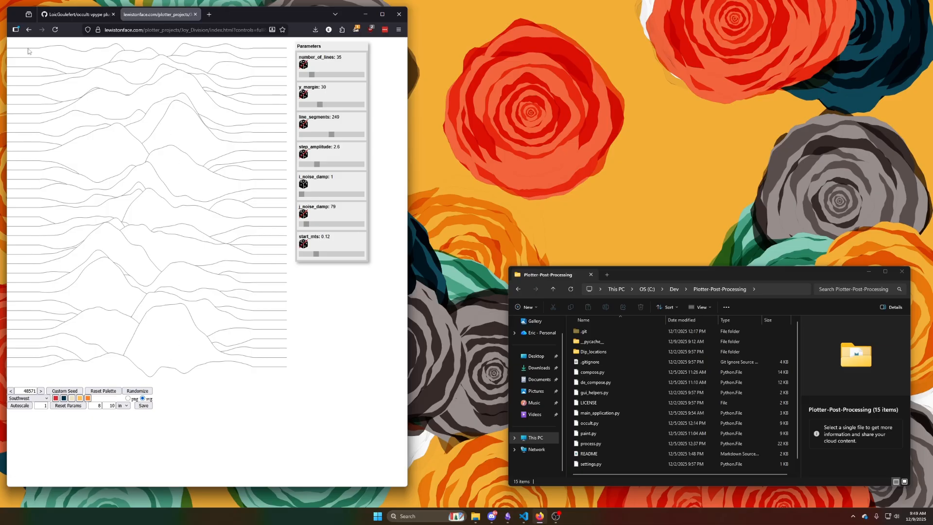
click(310, 75)
drag(311, 77, 100, 102)
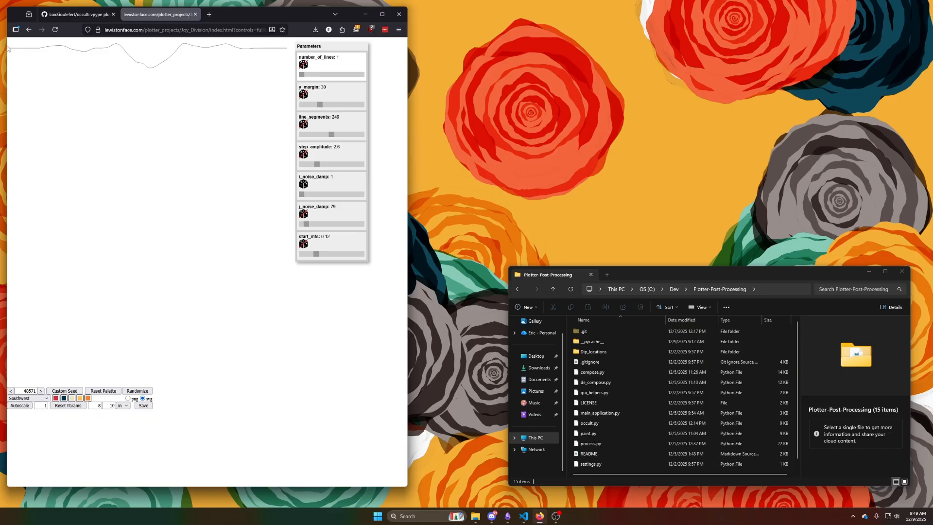
click(302, 75)
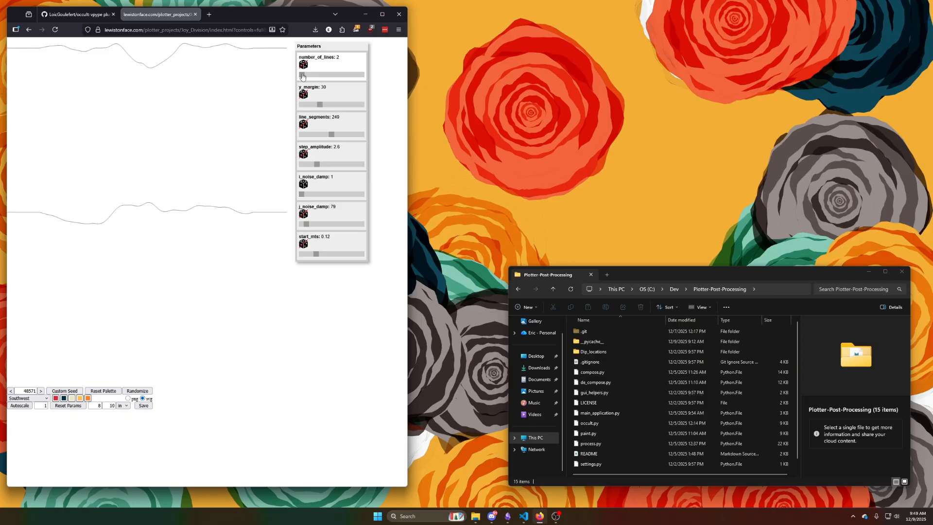
drag(302, 76, 304, 77)
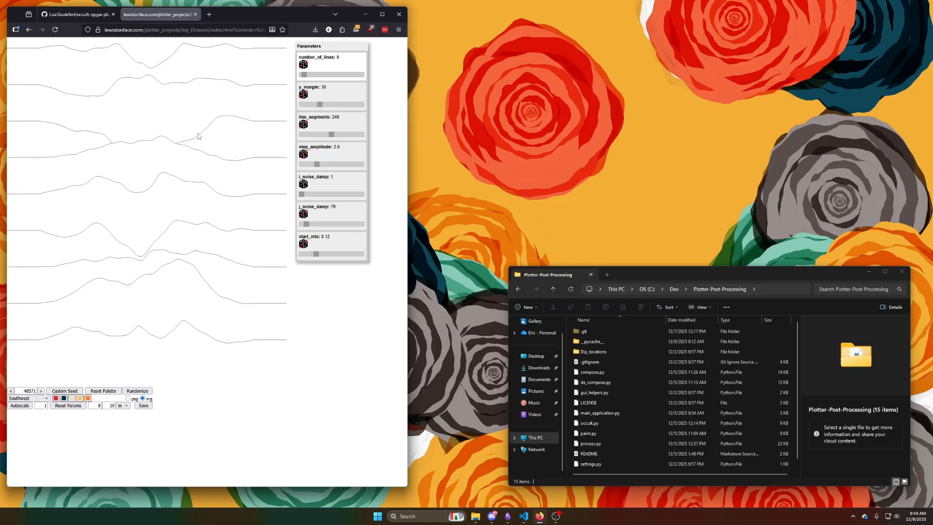
drag(305, 79, 312, 78)
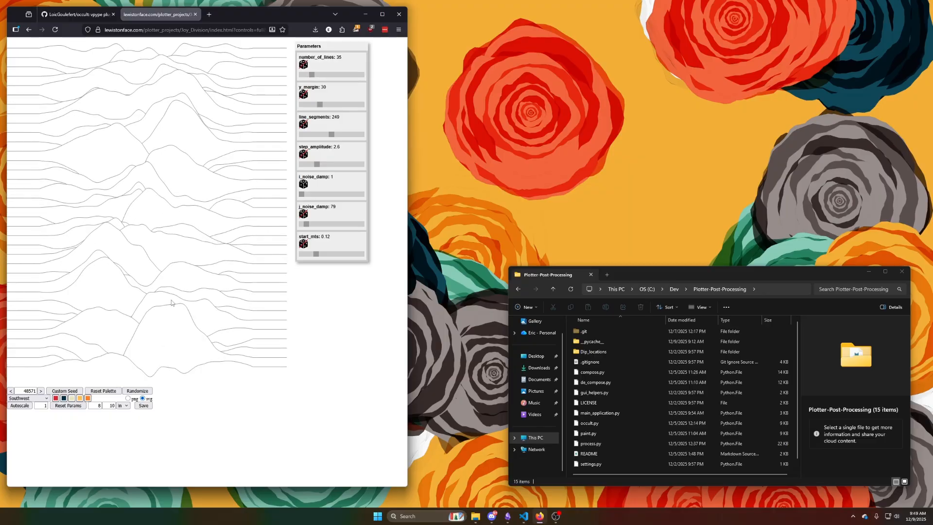
Save the sketch as SVG and run python .\main_application.py from a terminal in the Plotter-Post-Processing folder
click(143, 405)
right_click(569, 358)
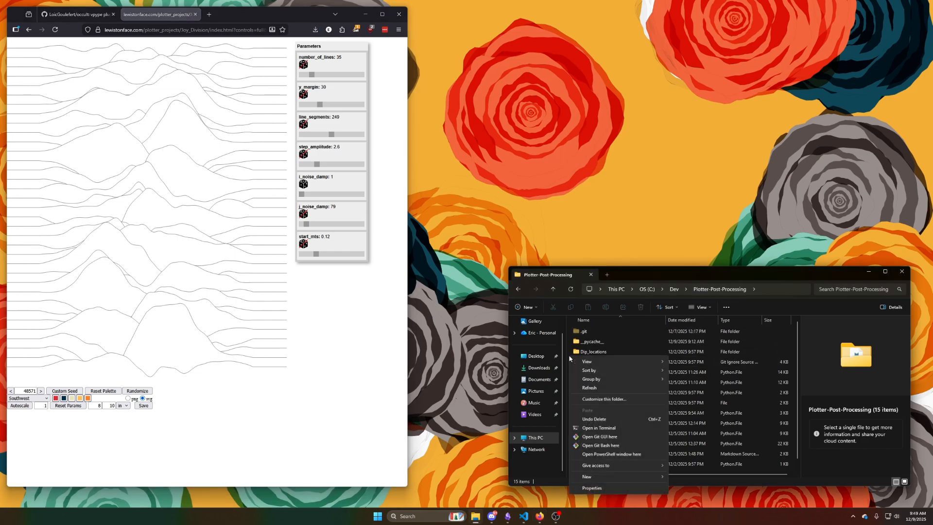
click(591, 430)
drag(310, 66, 728, 113)
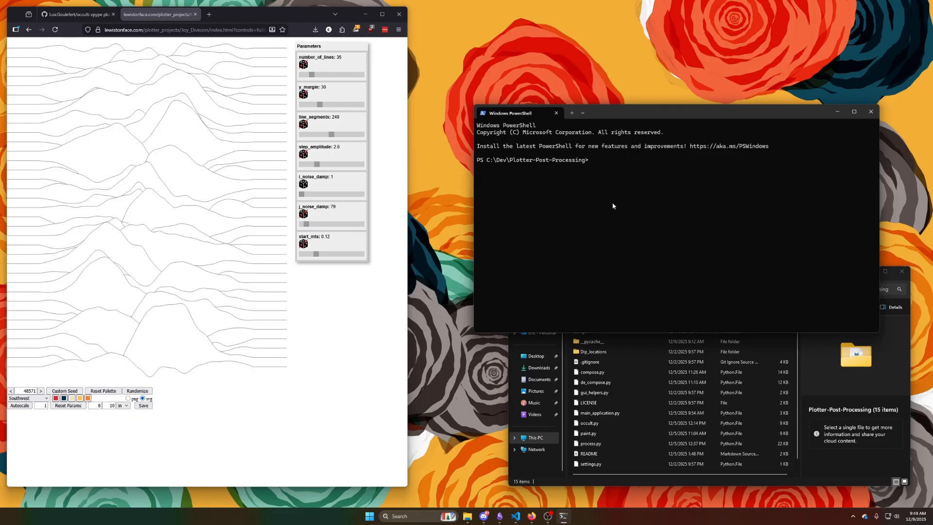
text(thon main)
key(Tab)
key(Return)
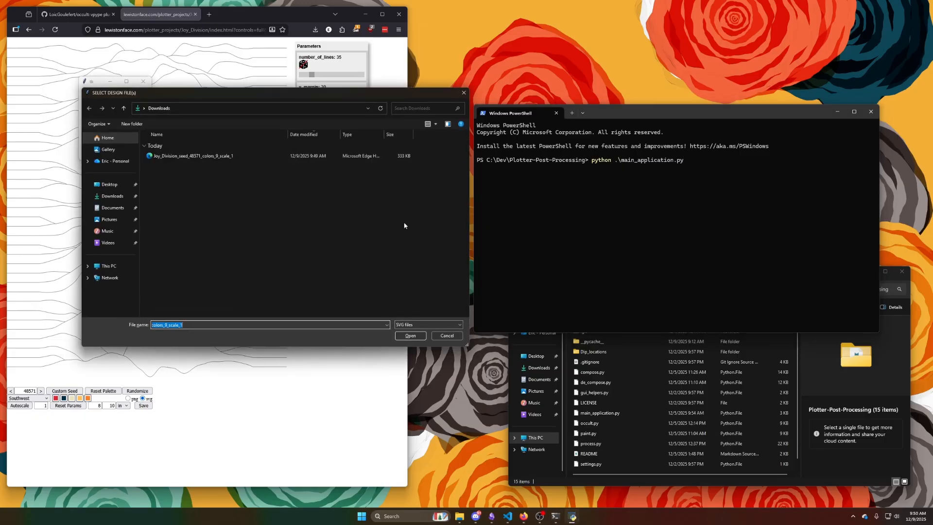
Load Joy_Division_seed_48571_colors_9_scale_1 from Downloads as the design file
drag(308, 95, 313, 96)
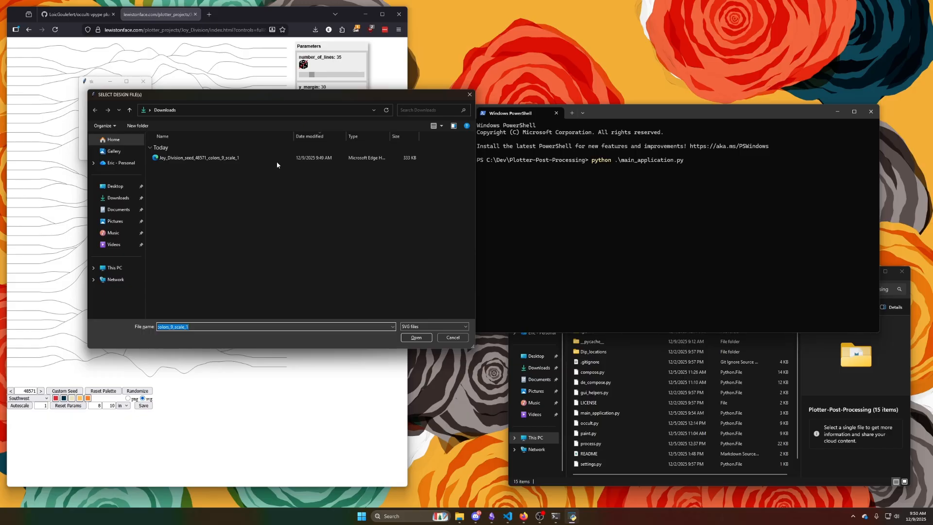
click(262, 160)
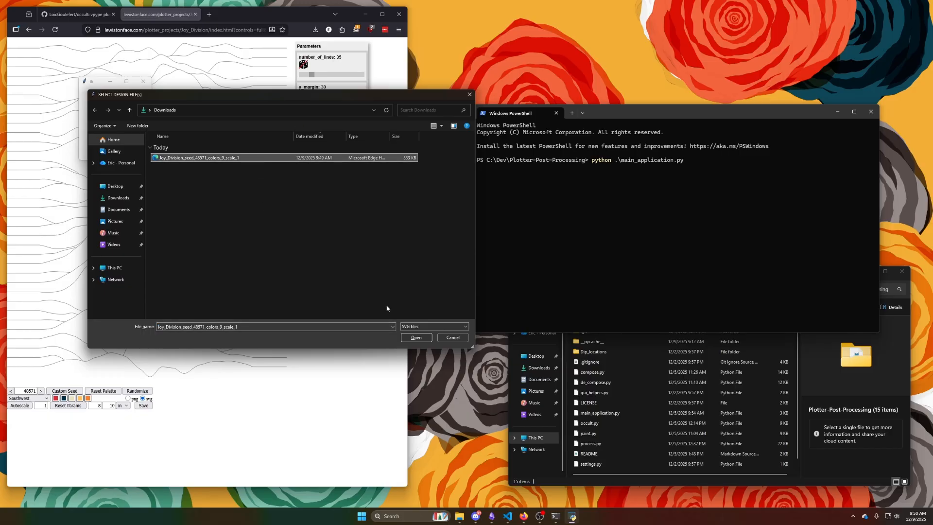
click(420, 339)
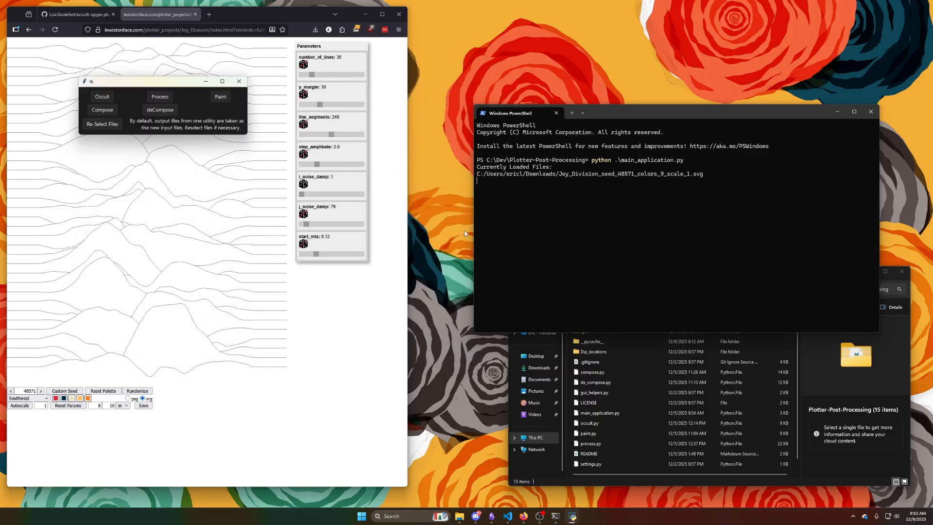
Arrange the utility launcher above the terminal, clear of the sketch, and check the loaded file name in the terminal
drag(174, 83, 524, 42)
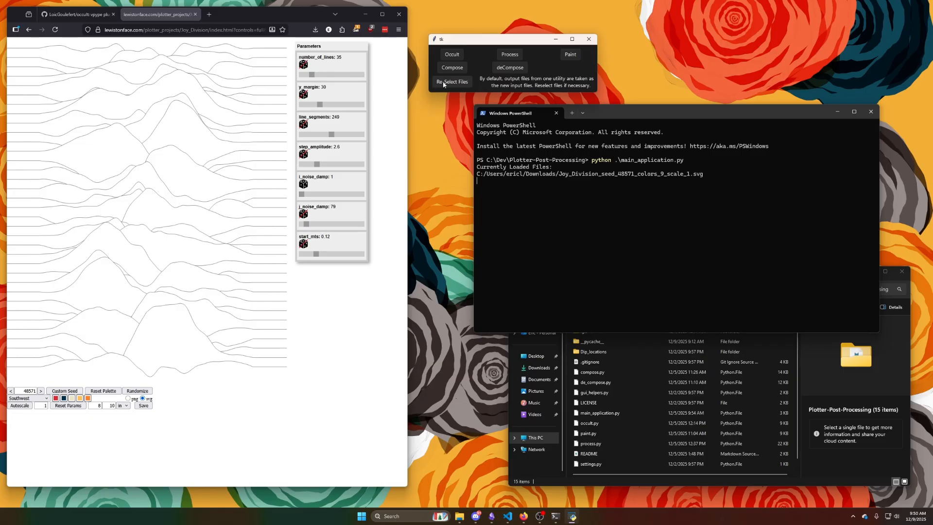
drag(710, 118, 667, 137)
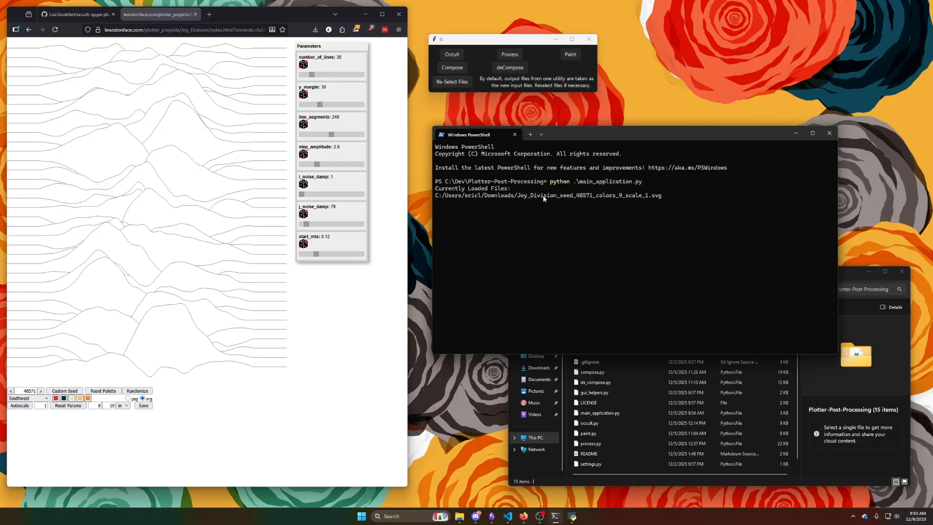
drag(649, 195, 517, 195)
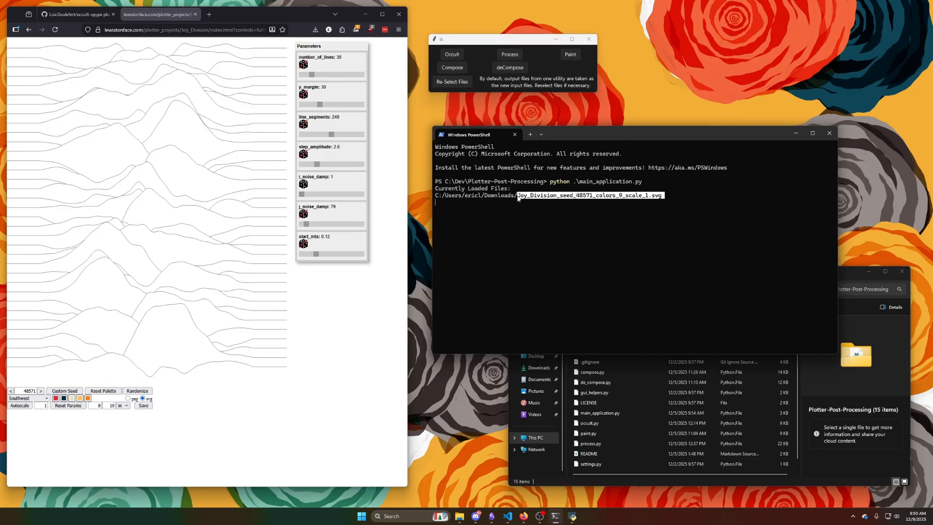
click(518, 198)
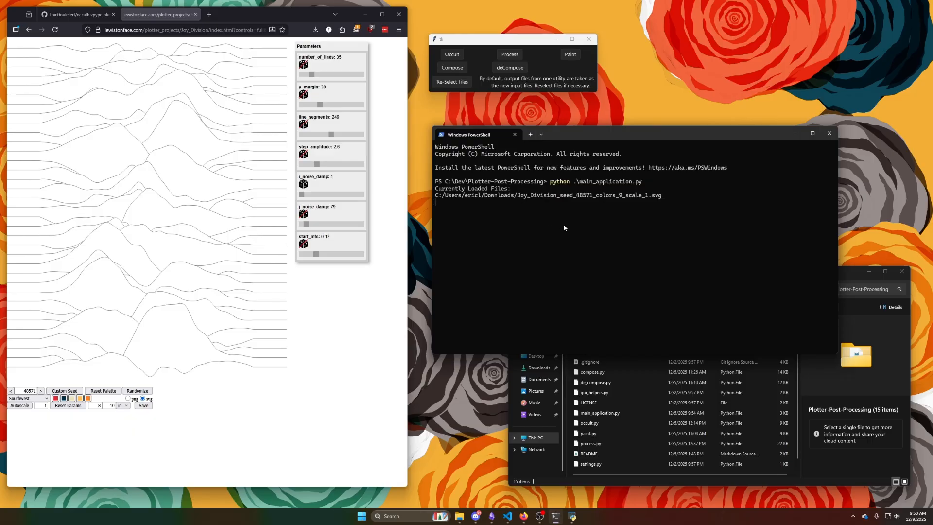
Open the Occult utility for the loaded design and place its Occluded Line Removal window above the terminal
click(452, 55)
drag(161, 90, 691, 20)
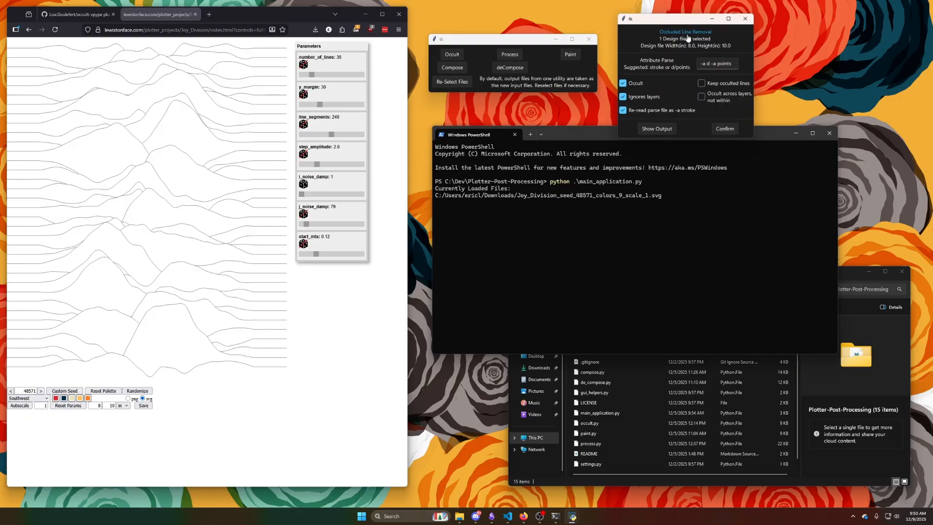
drag(685, 22, 535, 18)
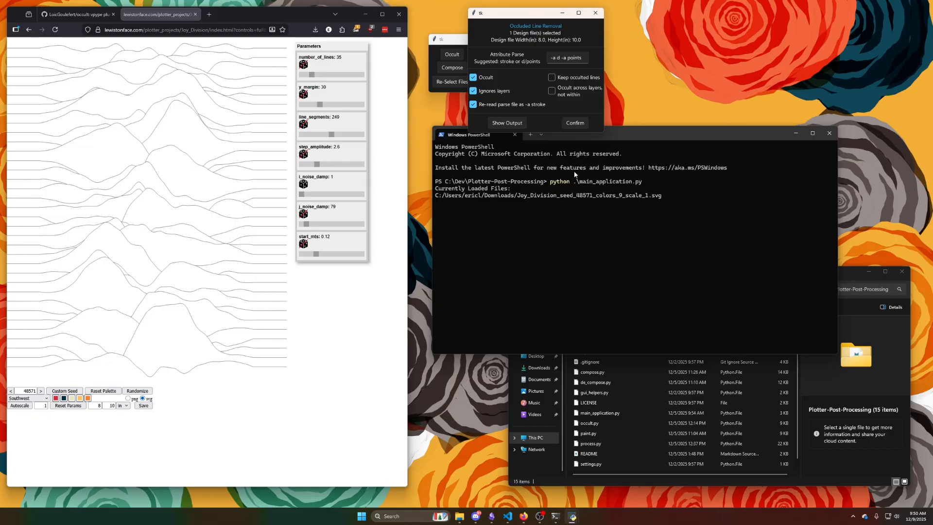
Move the terminal slightly down, bring the file window to the front and open the Downloads folder
drag(639, 136, 631, 148)
click(862, 368)
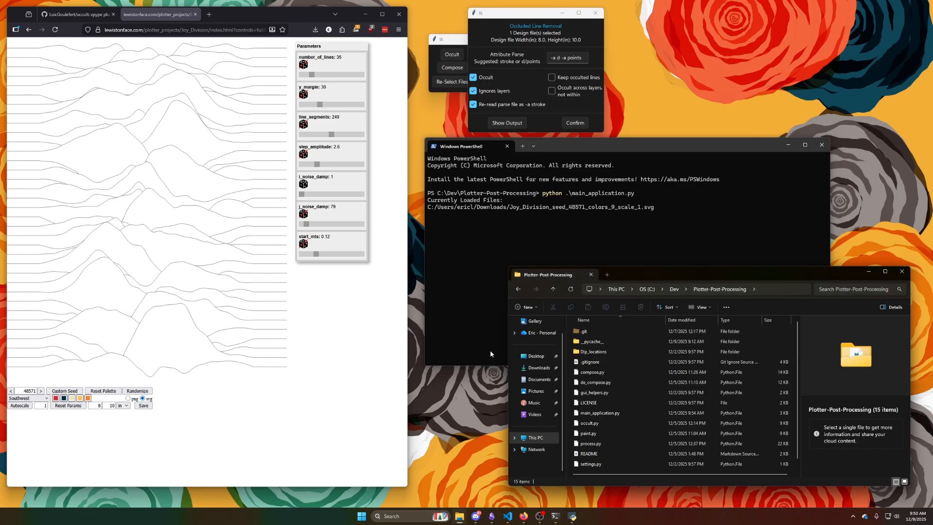
click(539, 367)
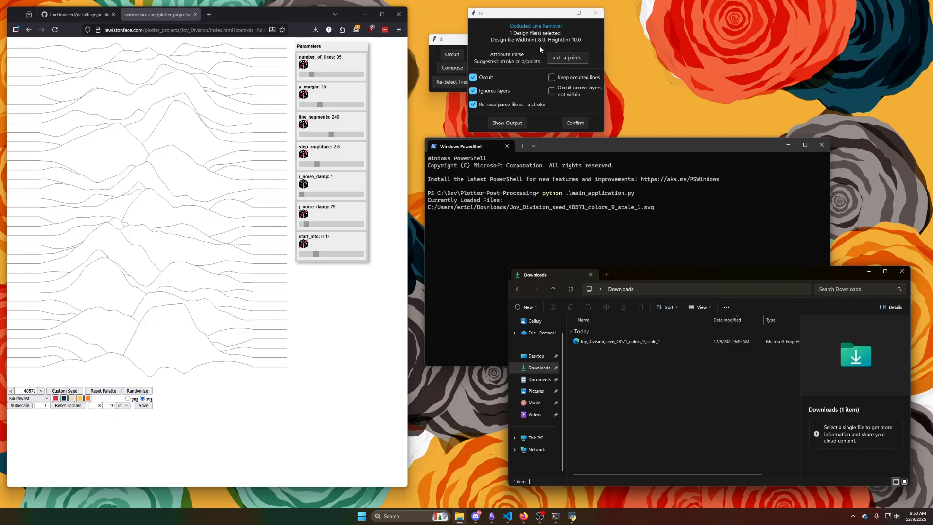
Preview the Occult output with the current settings and narrow the vpype viewer to uncover the settings and terminal
click(514, 124)
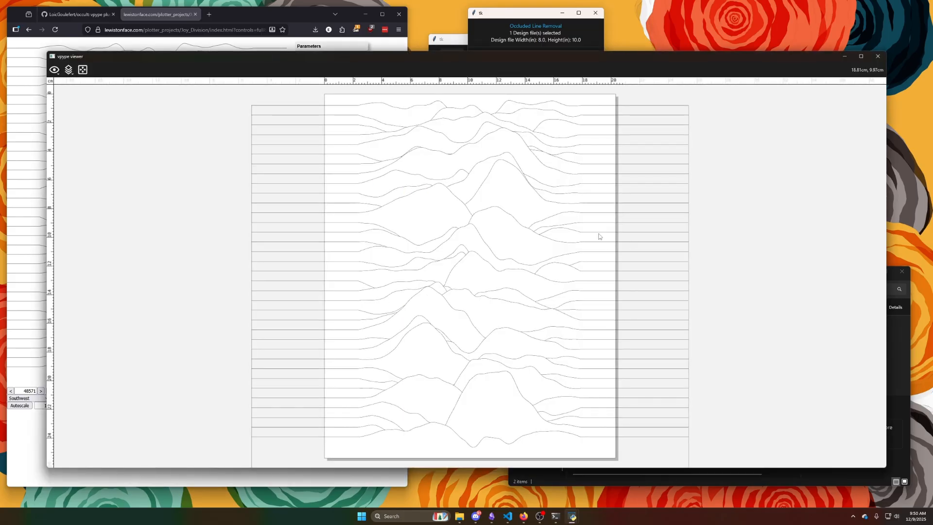
drag(528, 59, 514, 41)
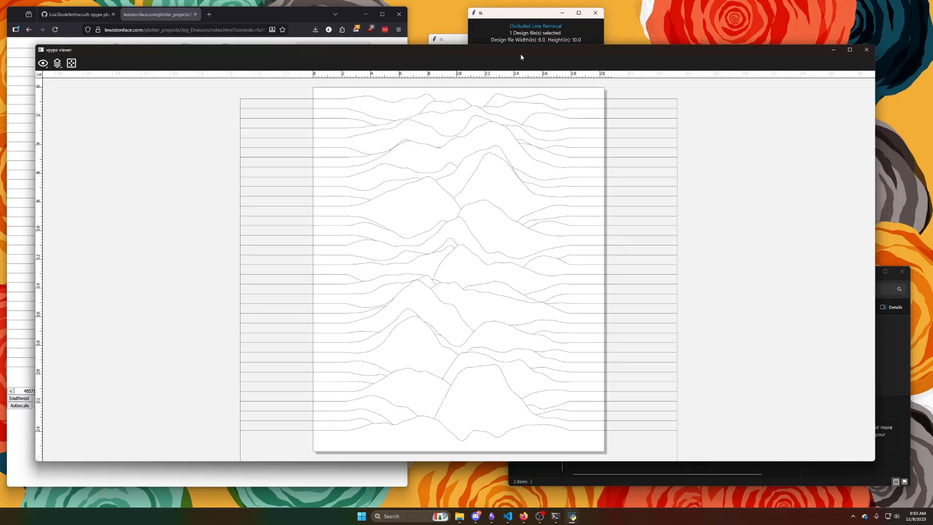
drag(869, 450, 461, 426)
Examine the previewed drawing up close to check how overlapping ridge lines are handled across the page
scroll(332, 376, down, 2)
drag(354, 360, 299, 140)
drag(347, 344, 346, 202)
drag(322, 238, 338, 389)
drag(341, 221, 359, 353)
scroll(314, 258, up, 2)
scroll(256, 242, up, 5)
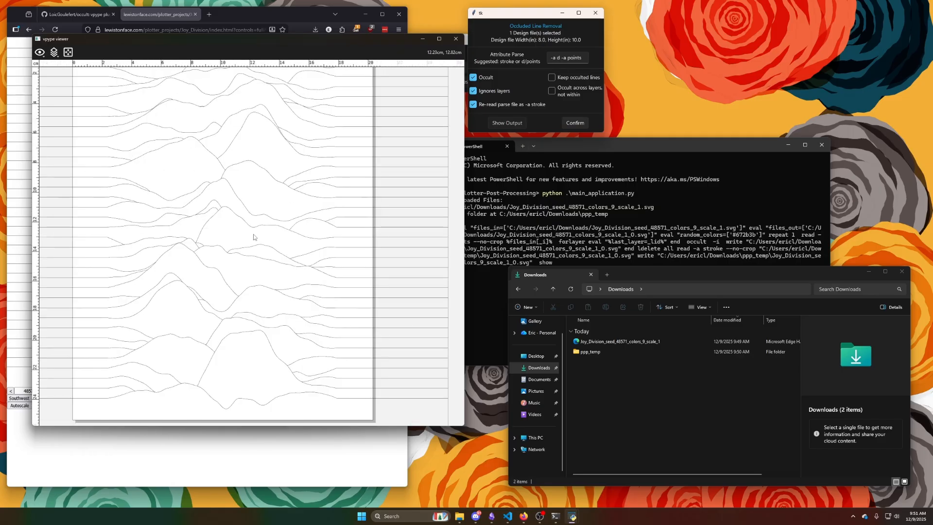
drag(237, 229, 257, 254)
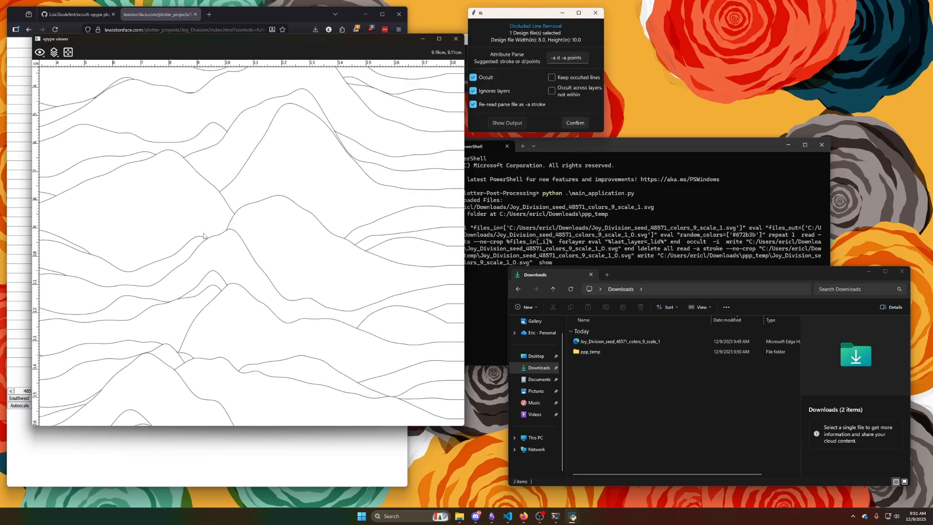
drag(200, 230, 296, 358)
drag(269, 276, 304, 277)
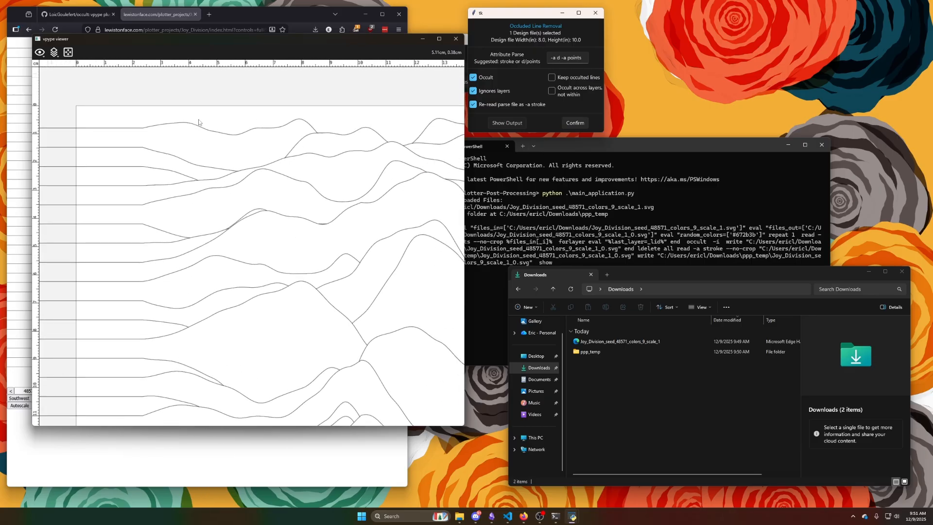
Close the preview, enable Keep occulted lines, and preview the output again to examine the overlapping ridges
click(455, 39)
click(563, 78)
click(519, 123)
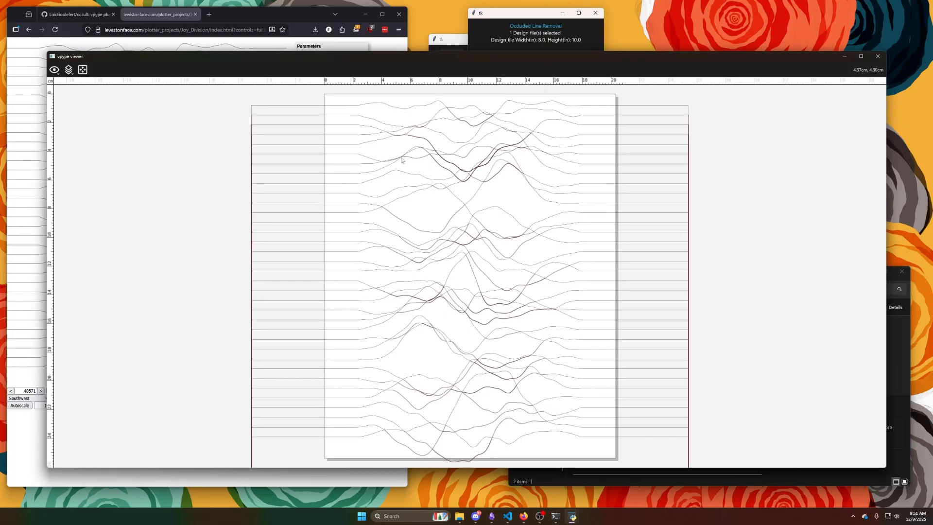
scroll(430, 150, up, 10)
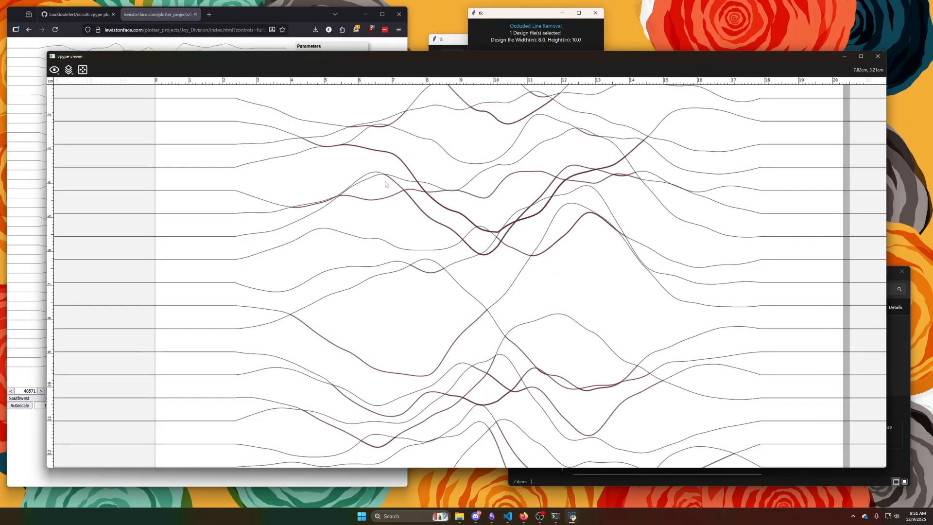
drag(351, 240, 343, 320)
drag(395, 237, 336, 324)
Hide Layer 1 in the vpype viewer and examine the occulted lines on their own
click(68, 70)
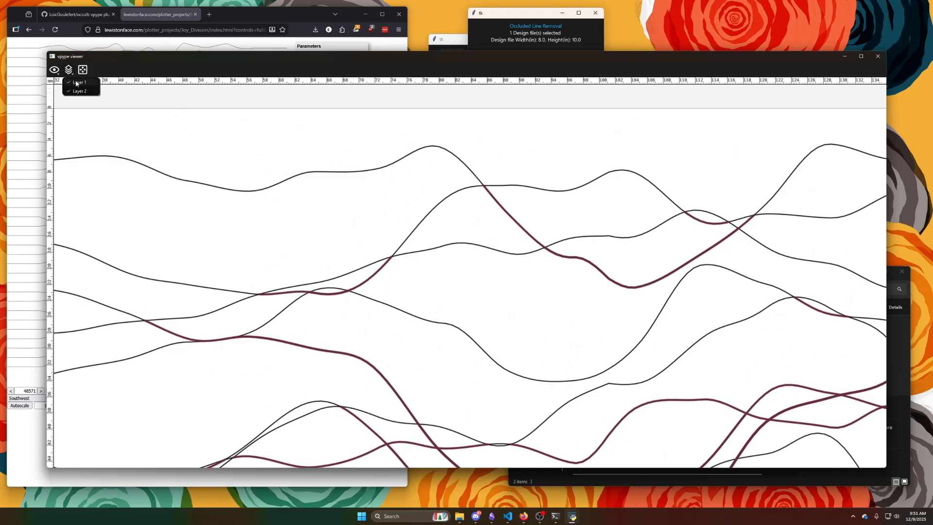
click(79, 82)
drag(362, 266, 291, 206)
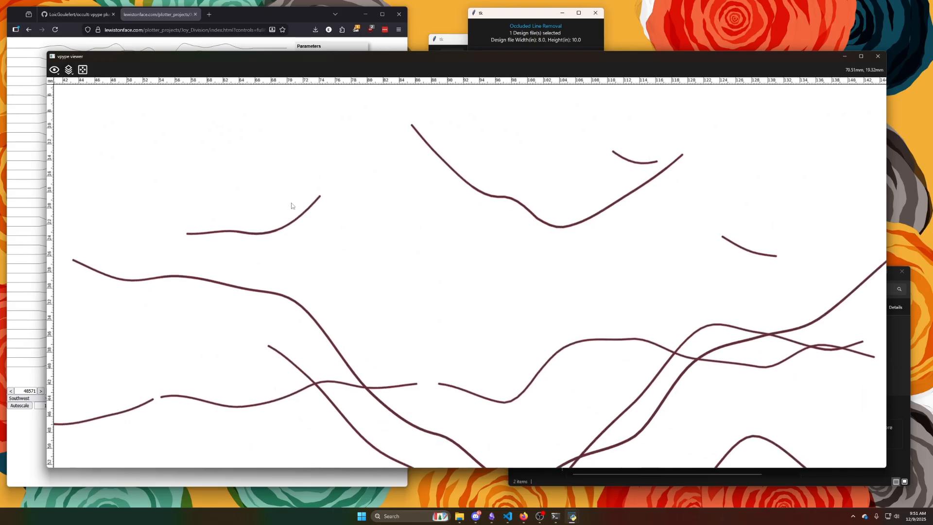
scroll(290, 205, down, 8)
drag(341, 287, 336, 200)
scroll(336, 201, down, 3)
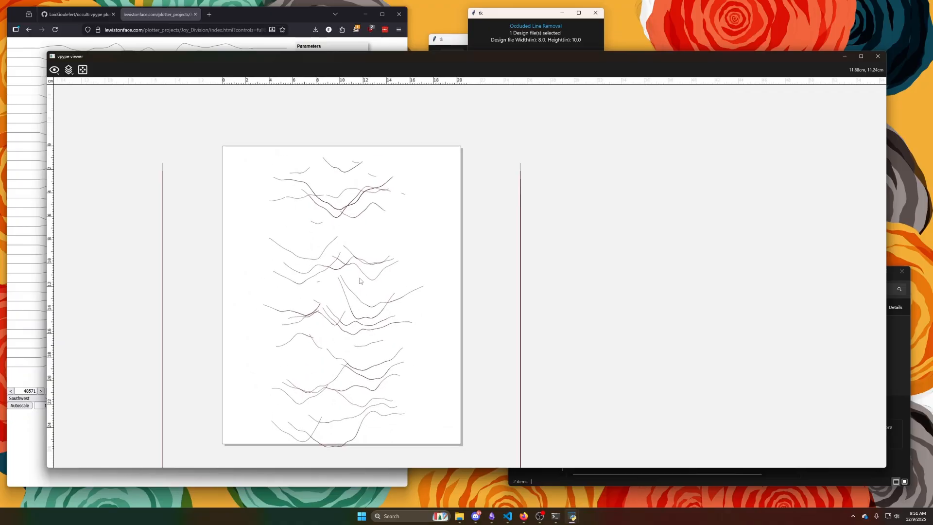
mouse_move(217, 244)
mouse_down()
mouse_move(208, 147)
mouse_move(244, 254)
mouse_move(213, 227)
mouse_up()
Switch the viewer's layer visibility to only the retained lines, examine them up close, and close the viewer
click(69, 69)
click(76, 83)
scroll(312, 226, up, 6)
drag(354, 201, 343, 360)
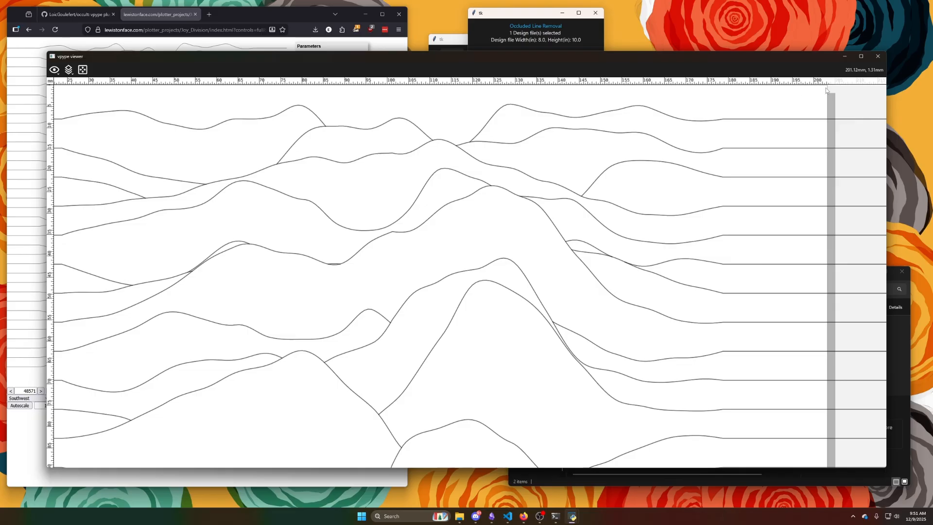
click(878, 57)
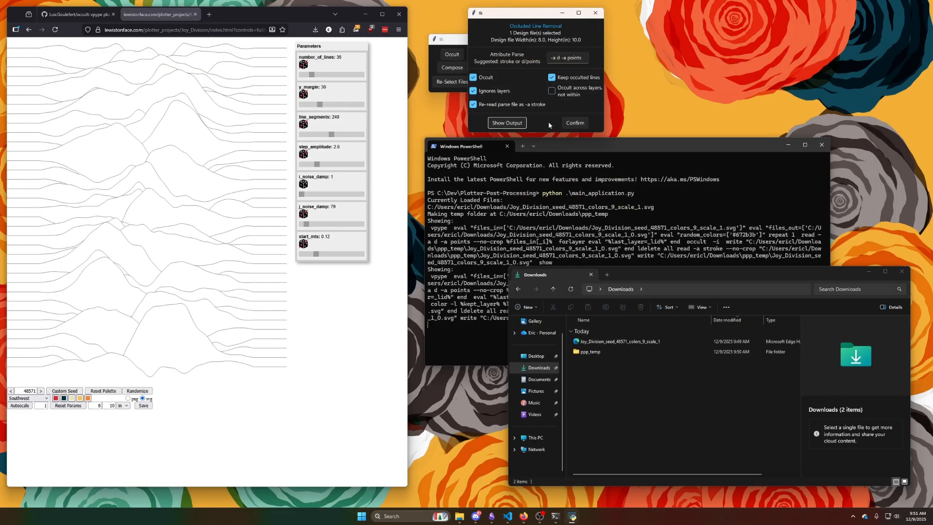
Highlight the latest vpype command in the terminal for review, then bring the Downloads window back to the front
click(660, 146)
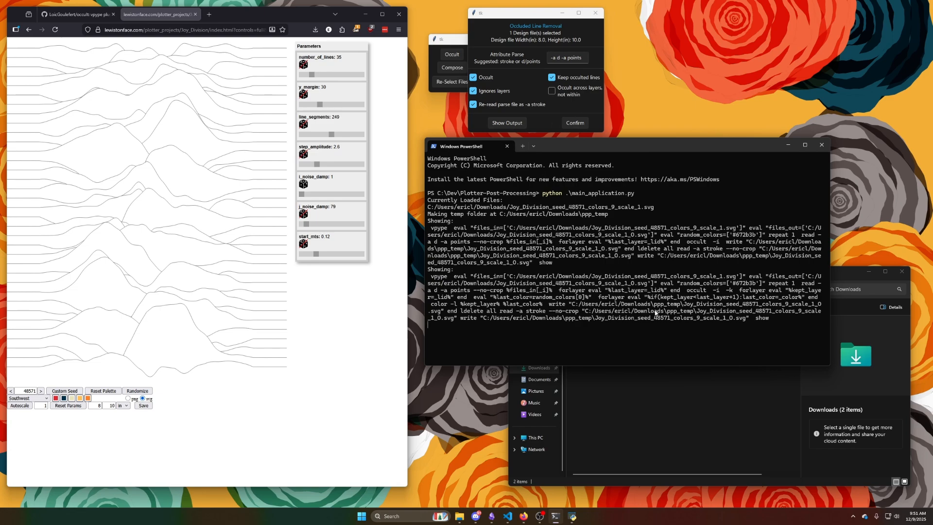
drag(770, 321, 431, 279)
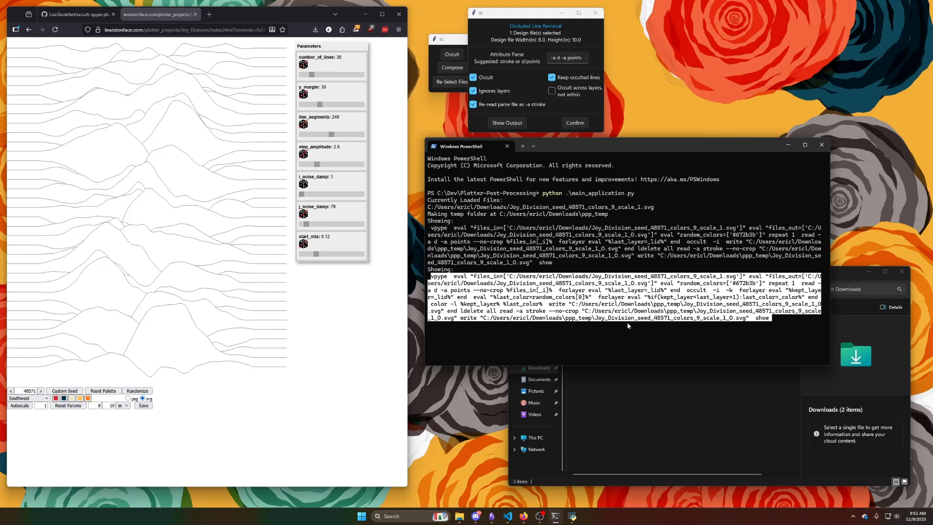
click(667, 418)
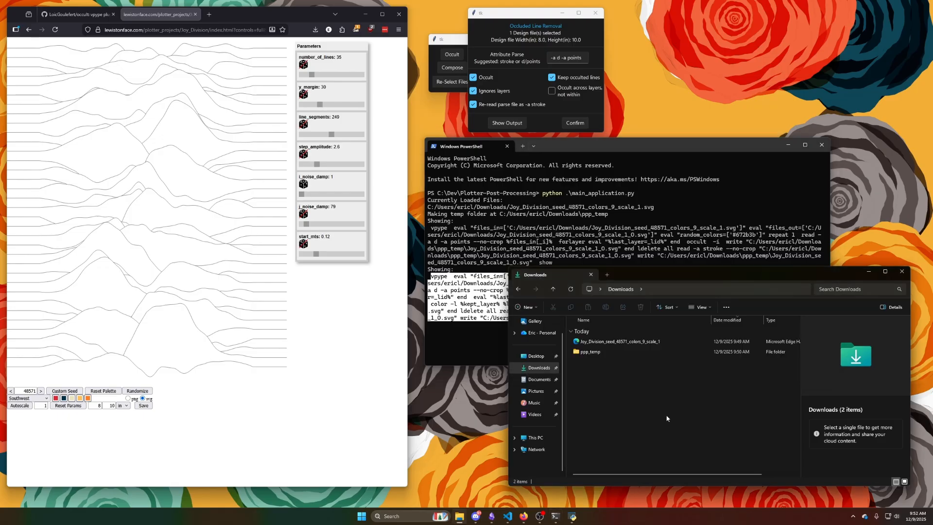
Disable Keep occulted lines, preview the output again, inspect the page edges and ridges, and close the viewer
click(566, 78)
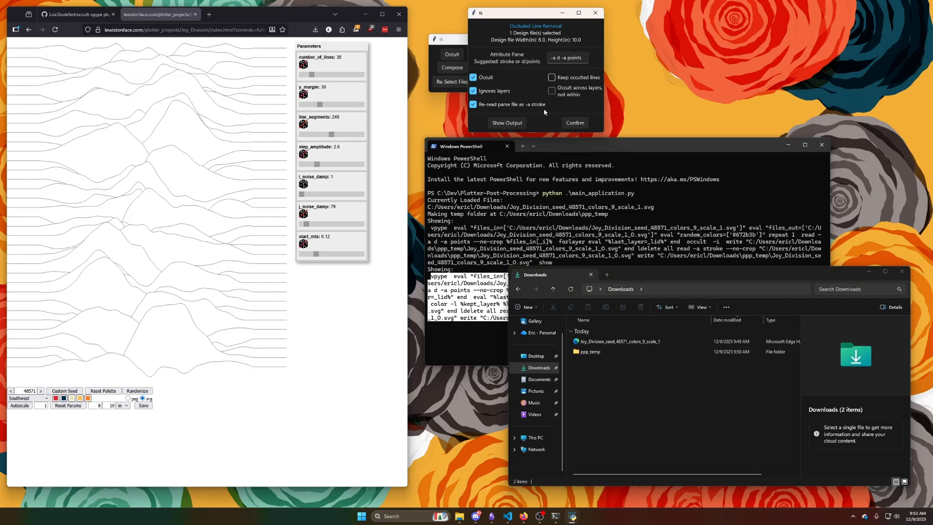
click(521, 124)
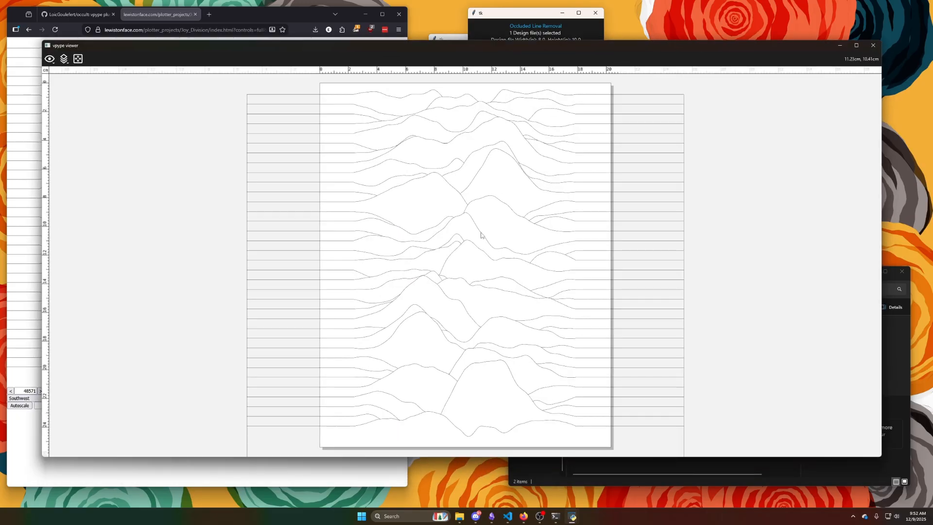
scroll(479, 235, down, 3)
scroll(483, 235, up, 2)
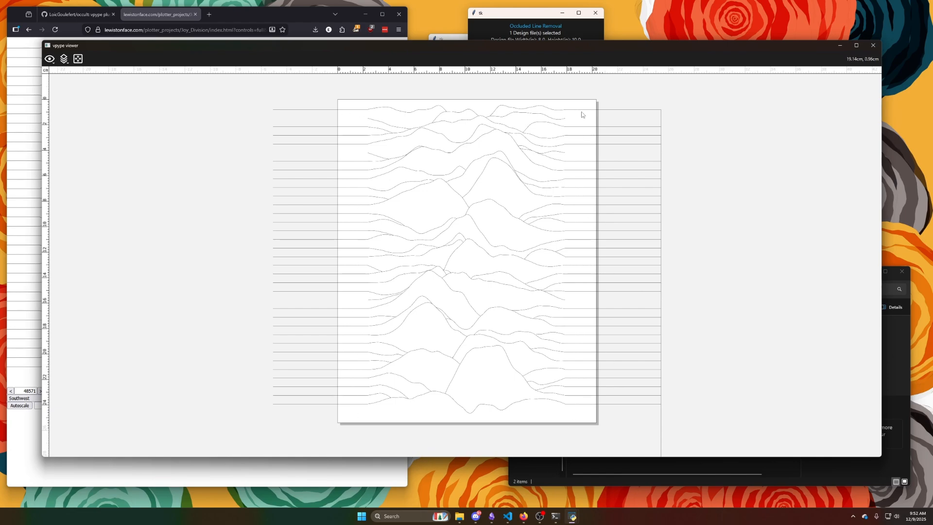
scroll(583, 114, up, 3)
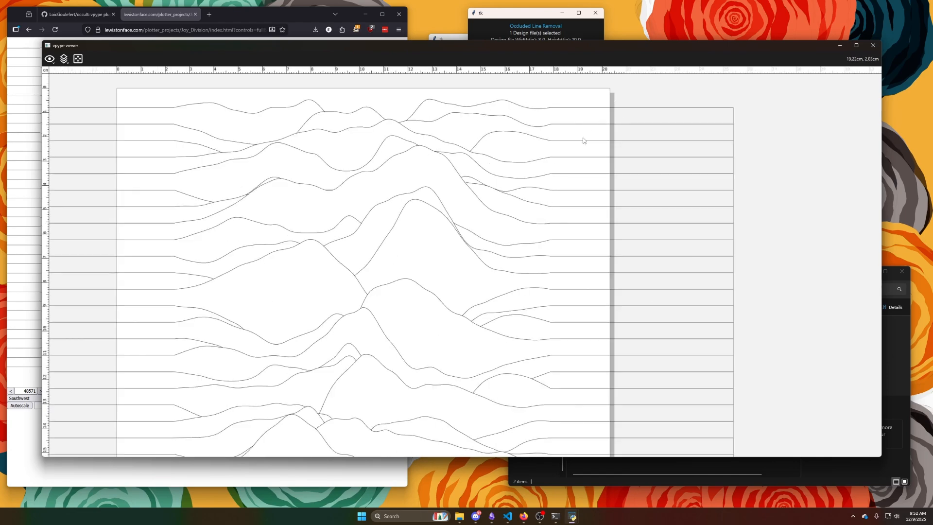
drag(483, 180, 468, 207)
click(874, 46)
Move the Downloads window up over the terminal and open the ppp_temp folder inside it
drag(676, 277, 618, 232)
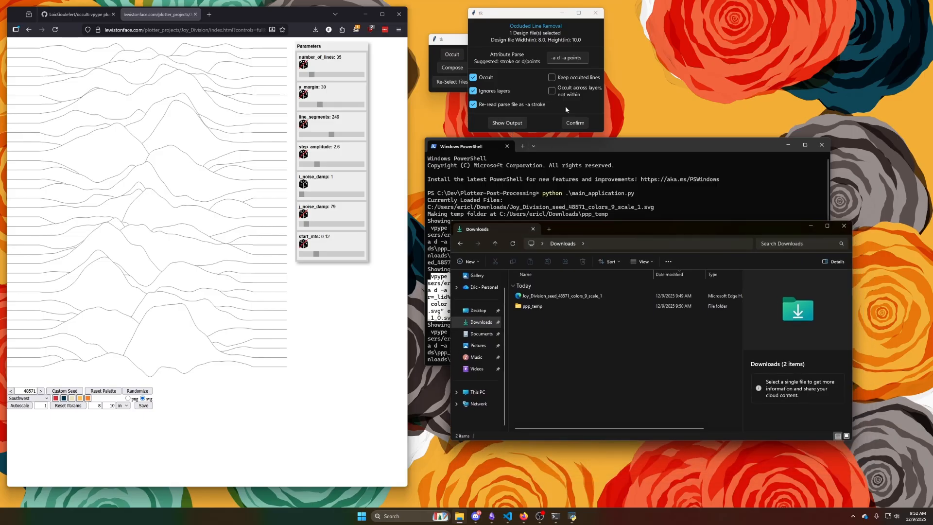
click(546, 308)
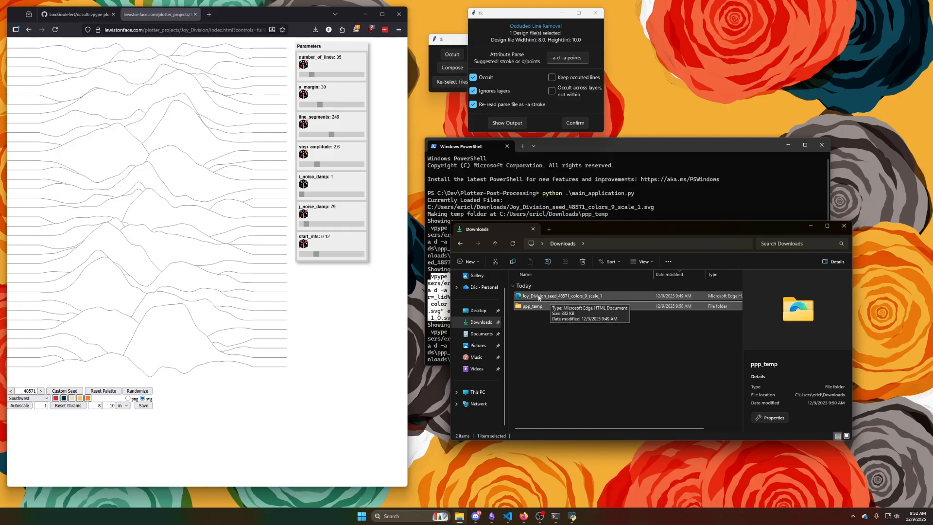
click(541, 336)
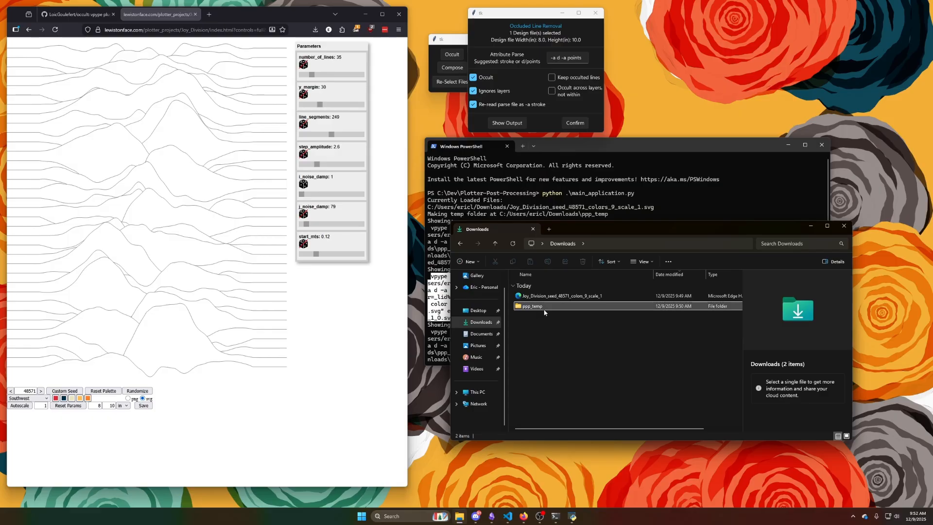
double_click(544, 310)
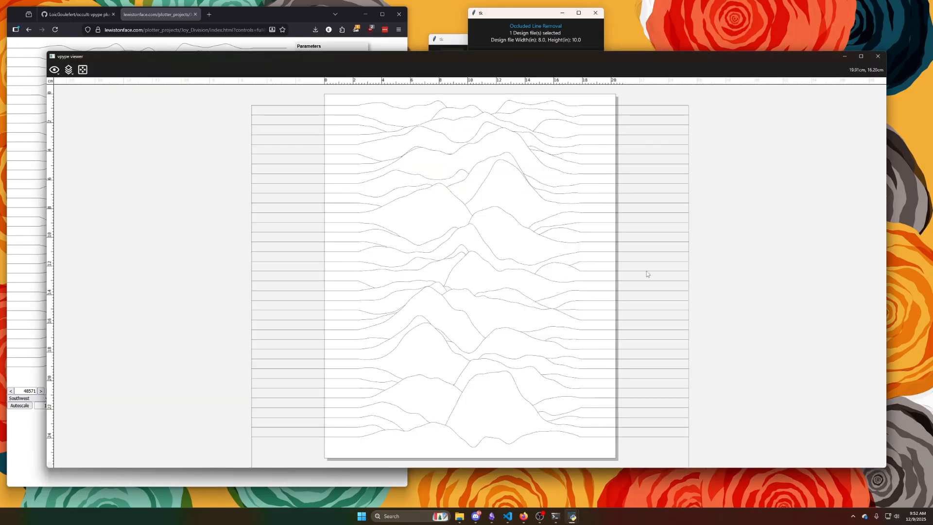
Narrow the vpype viewer to uncover the file window, check the SVG inside ppp_temp, and return to Downloads
drag(887, 203, 474, 209)
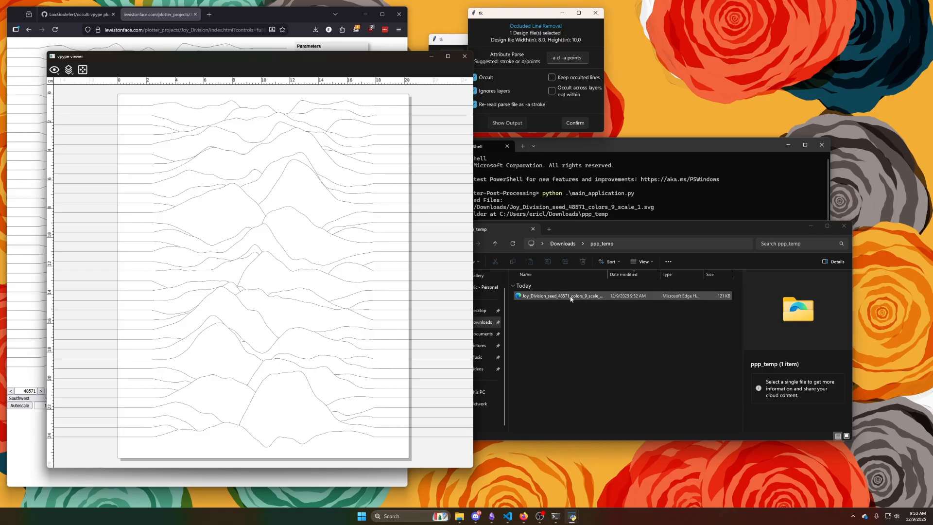
click(601, 329)
click(567, 245)
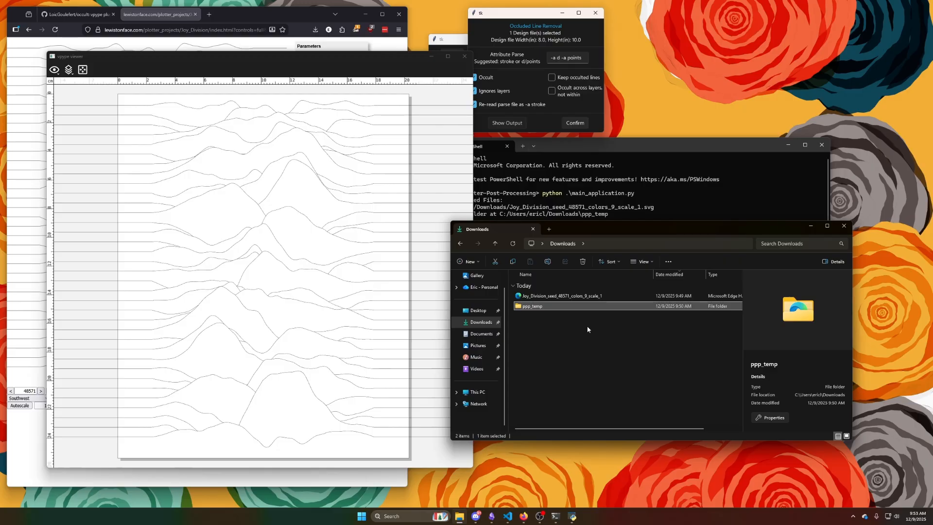
double_click(564, 309)
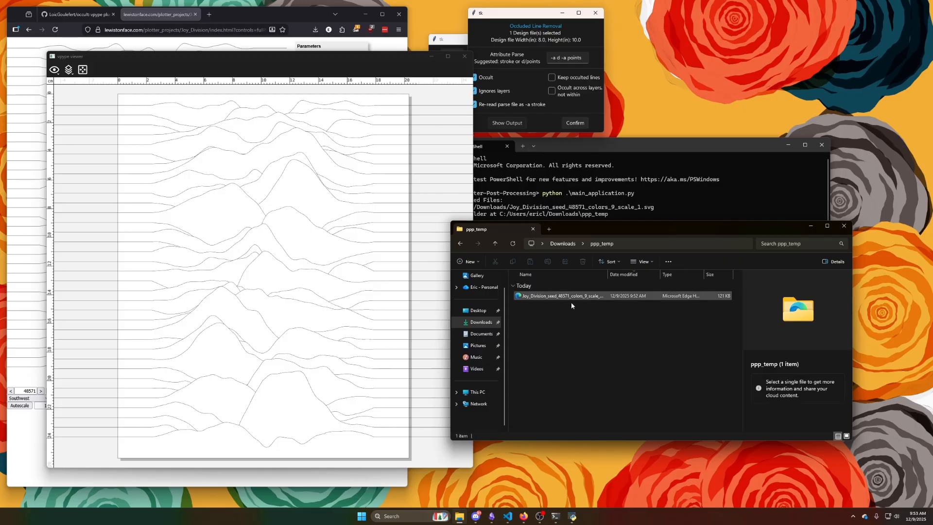
key(alt+Left)
click(547, 339)
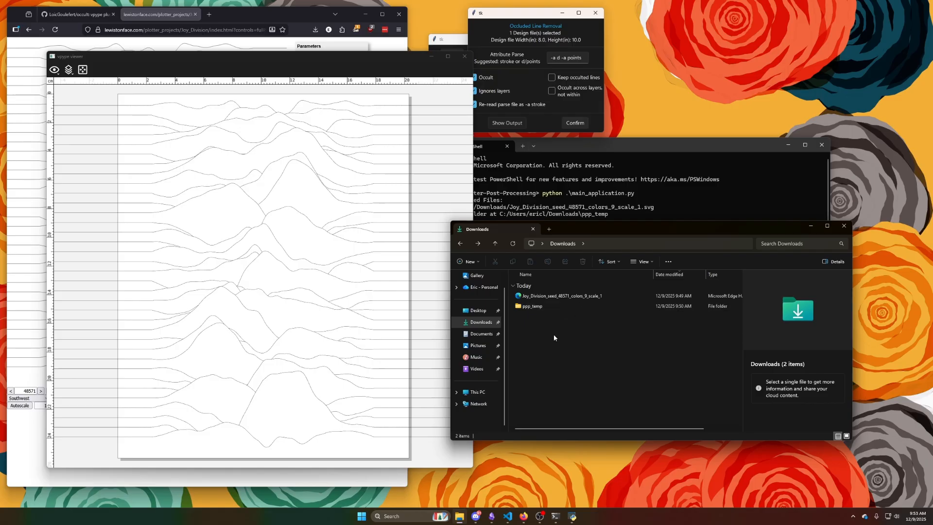
Close the viewer, confirm the occluded line removal, and pick Joy_Division_seed_48571_colors_9_scale_1_O in Downloads
click(461, 55)
click(575, 123)
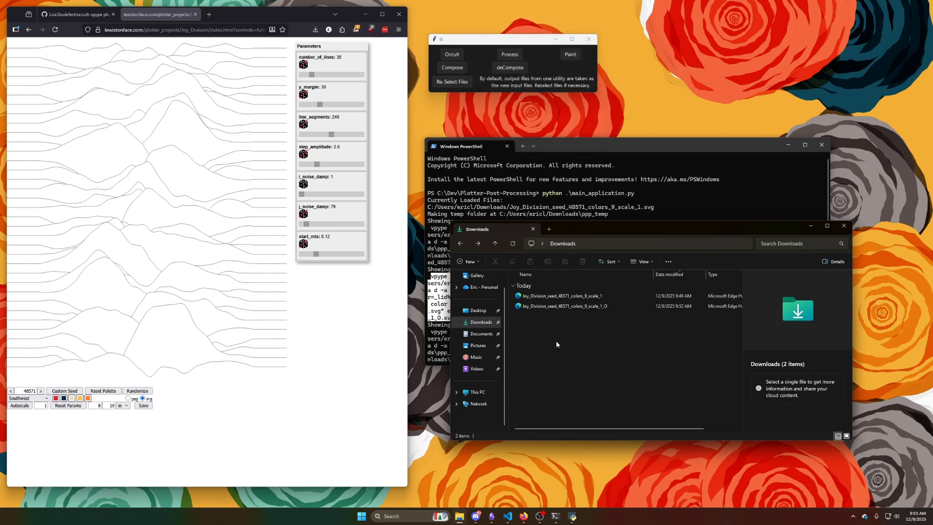
click(571, 308)
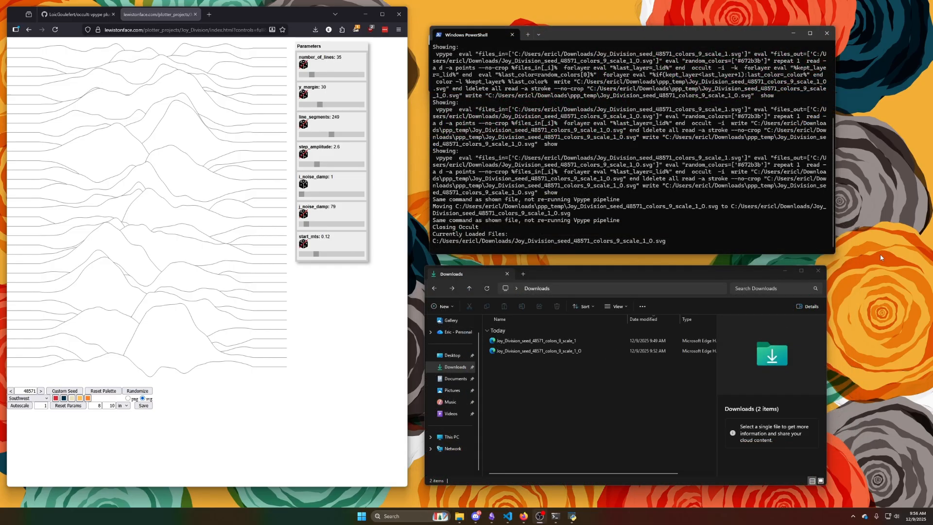
Check the loaded file listed in the terminal, dismiss the design file reselection without choosing anything, and recheck the list
drag(670, 243, 434, 239)
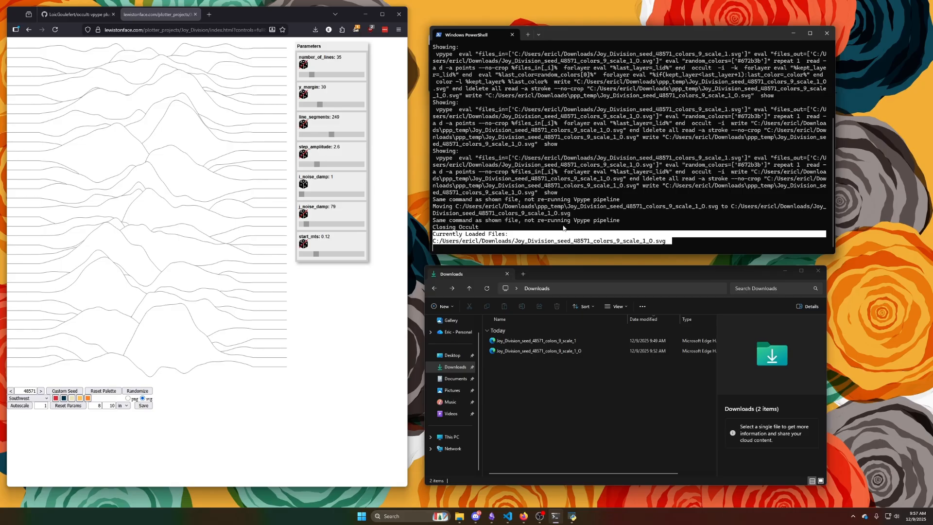
click(572, 516)
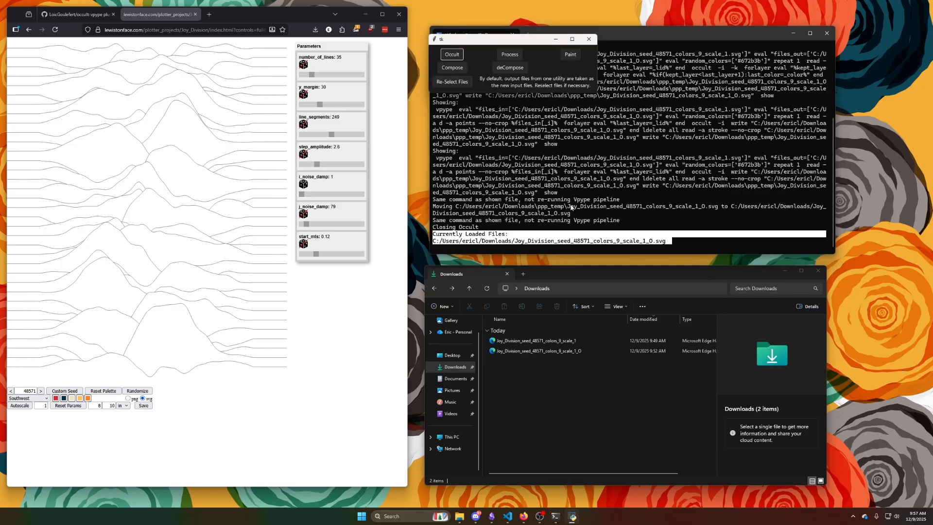
click(462, 83)
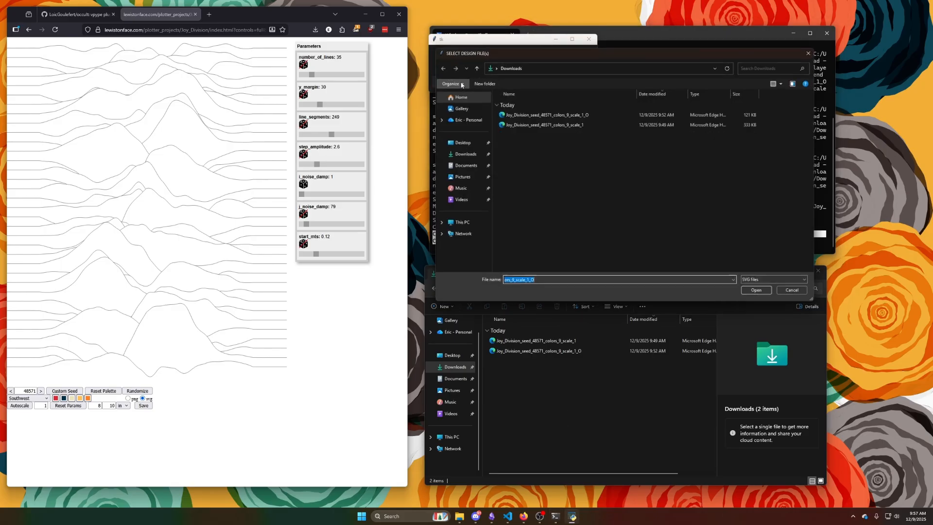
drag(596, 47, 597, 100)
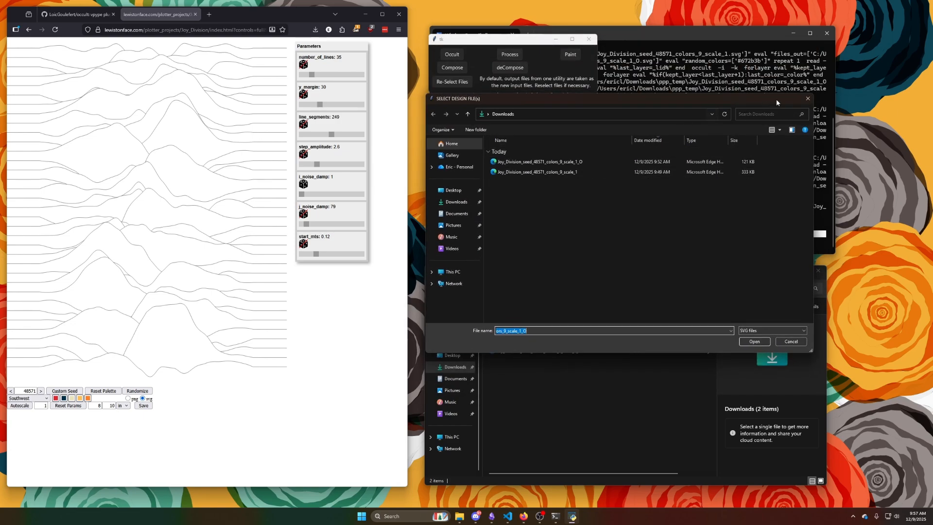
click(806, 100)
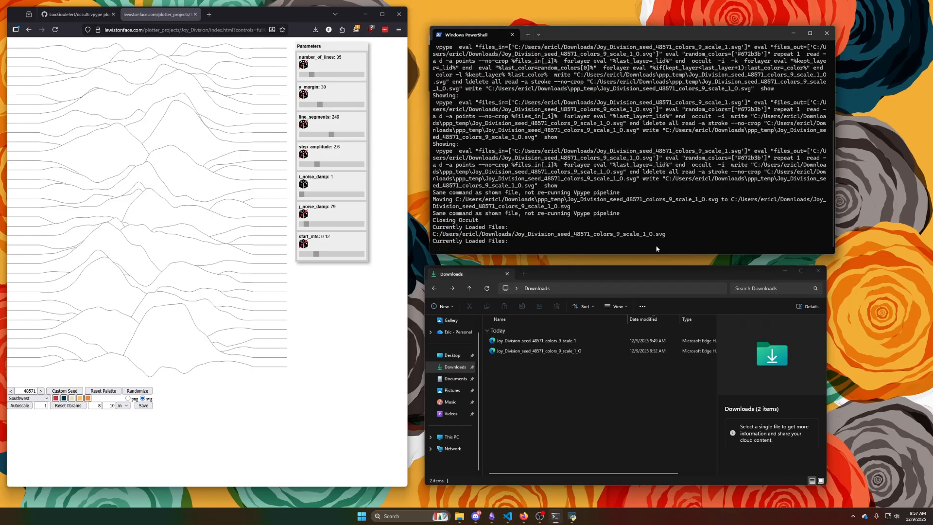
drag(668, 236, 636, 235)
click(617, 211)
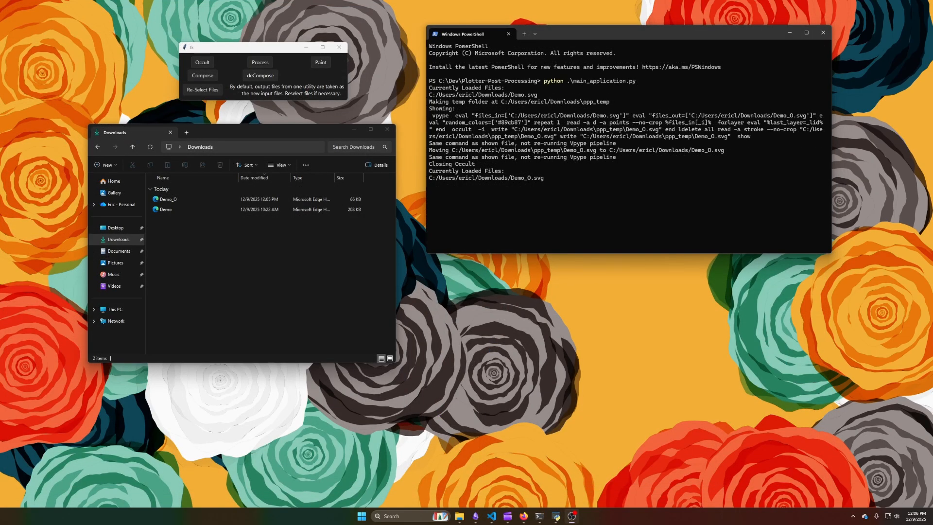
Look over the Demo and Demo_O files in the Downloads folder
click(267, 286)
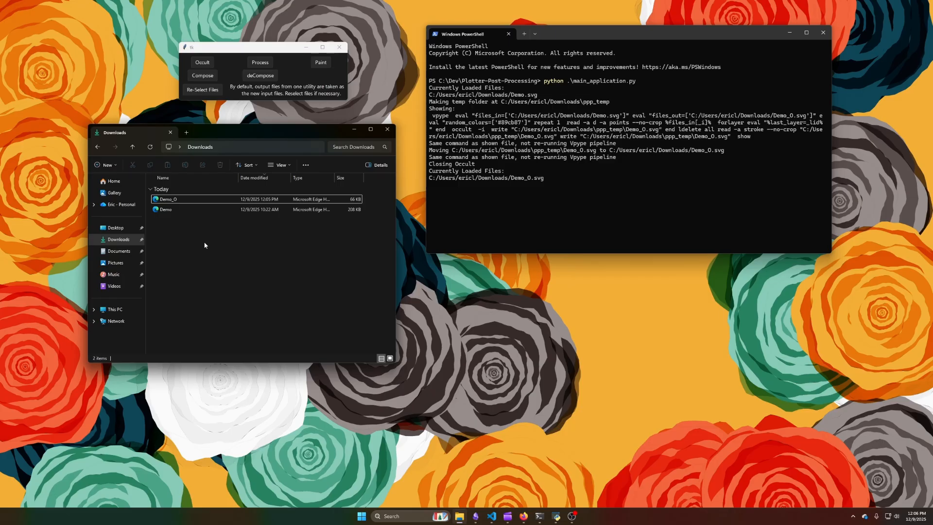
click(197, 210)
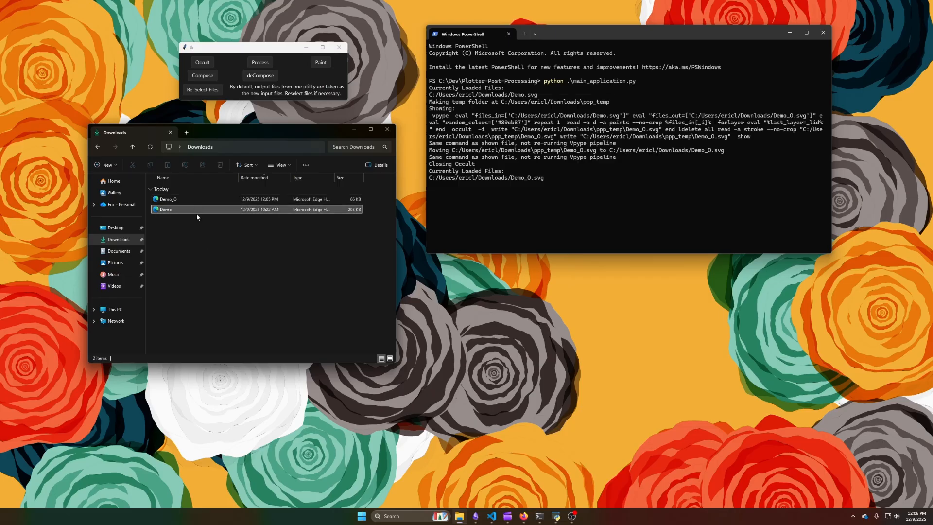
click(192, 200)
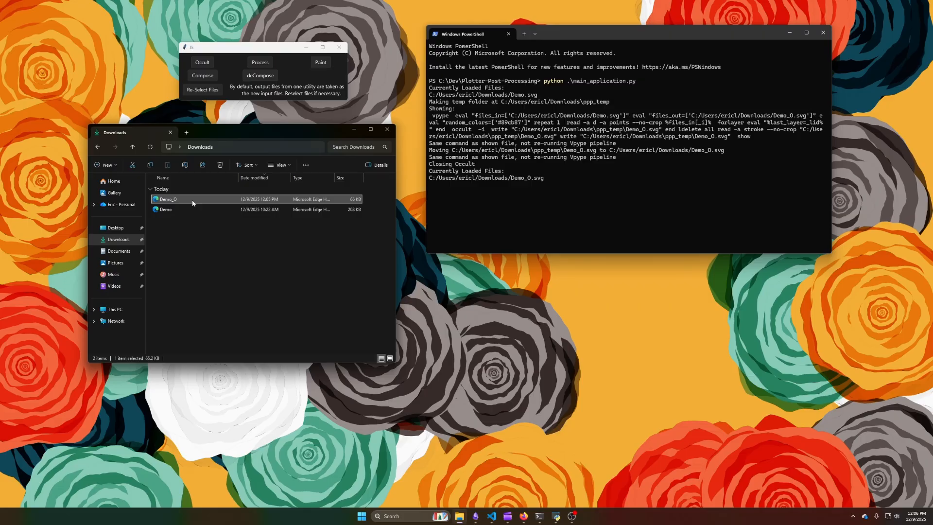
Reselect the original Demo file from Downloads as the design file
click(210, 91)
click(265, 131)
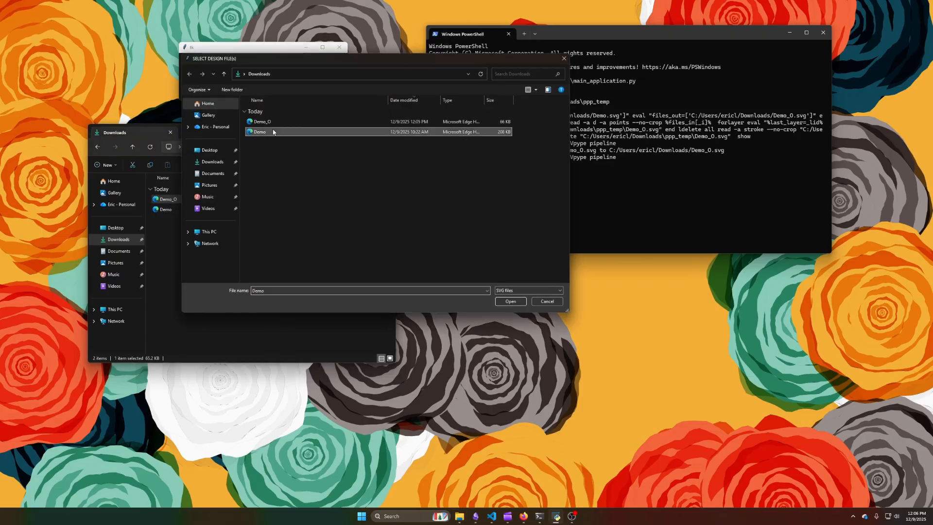
click(505, 302)
Open Occluded Line Removal for Demo, move its window over the terminal, and confirm the existing settings without previewing
click(202, 62)
drag(118, 59, 457, 42)
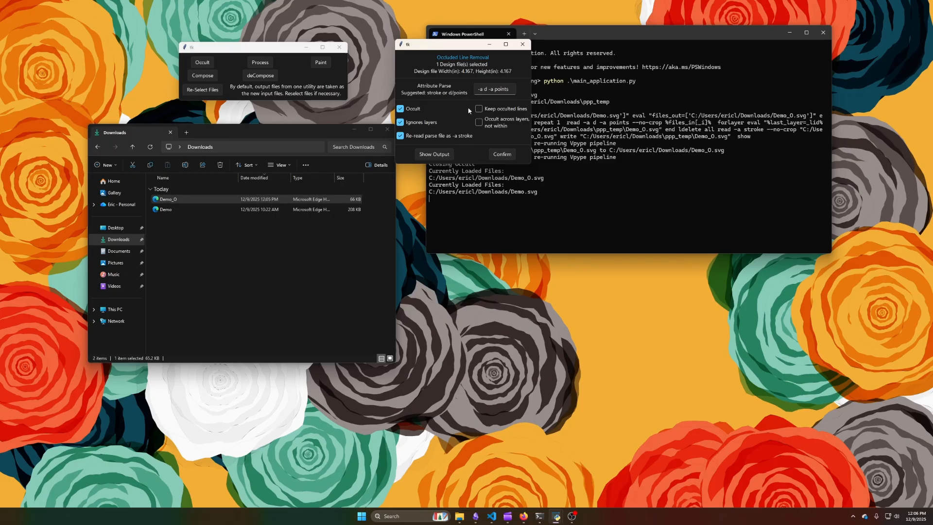
drag(450, 48, 464, 66)
click(505, 172)
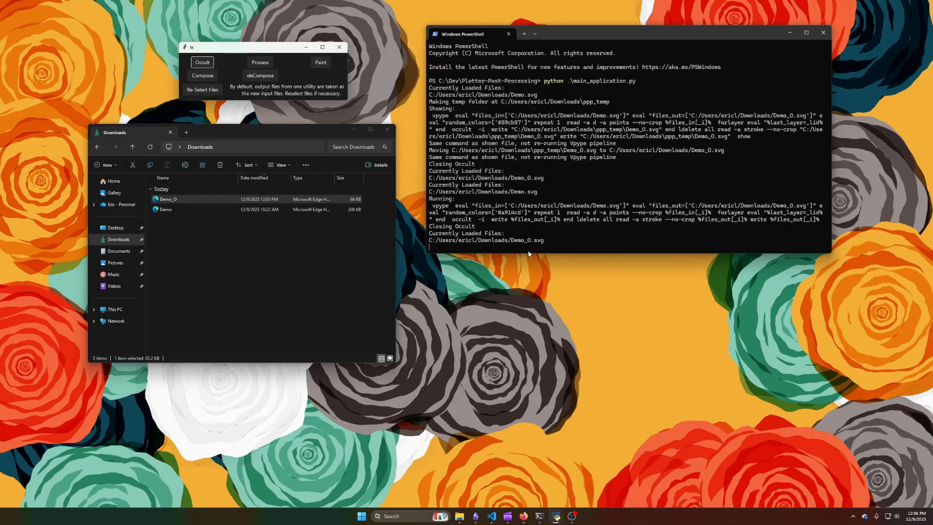
Compare the newly written Demo_O file with the original Demo in the Downloads folder
click(269, 286)
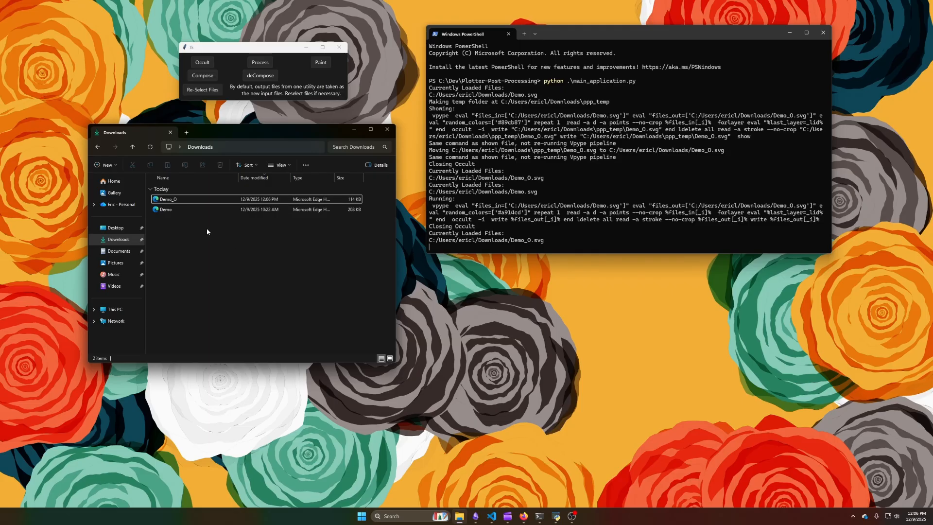
click(191, 210)
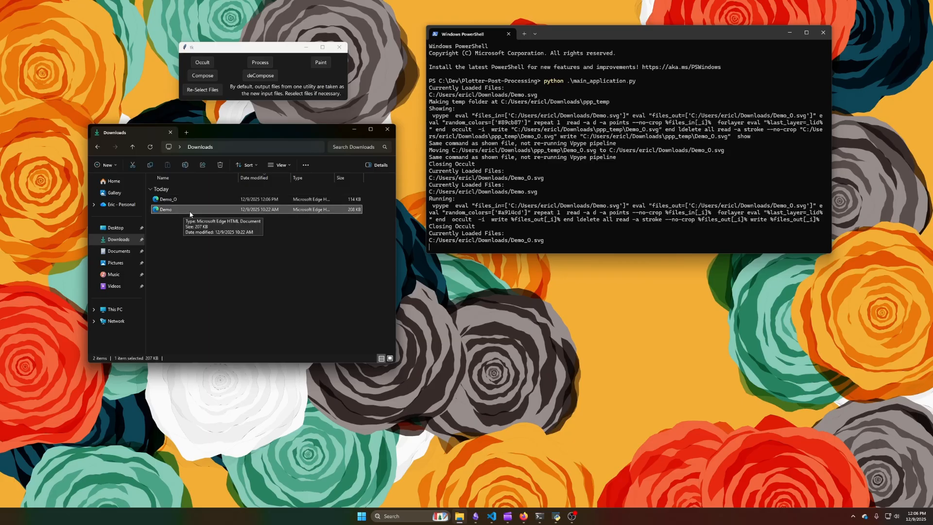
click(197, 201)
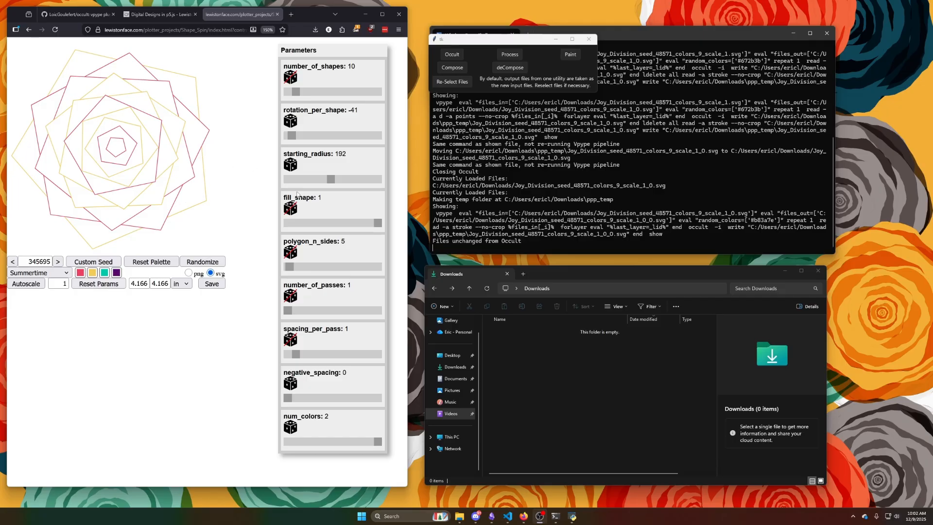
Switch fill_shape to 0 and back to 1 in the Shape Spin design, and save it as an SVG
click(288, 224)
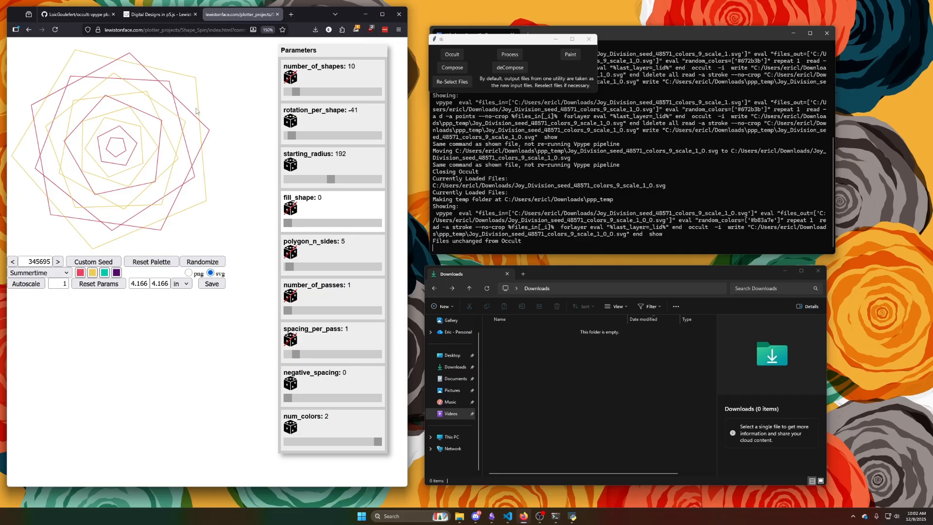
click(370, 225)
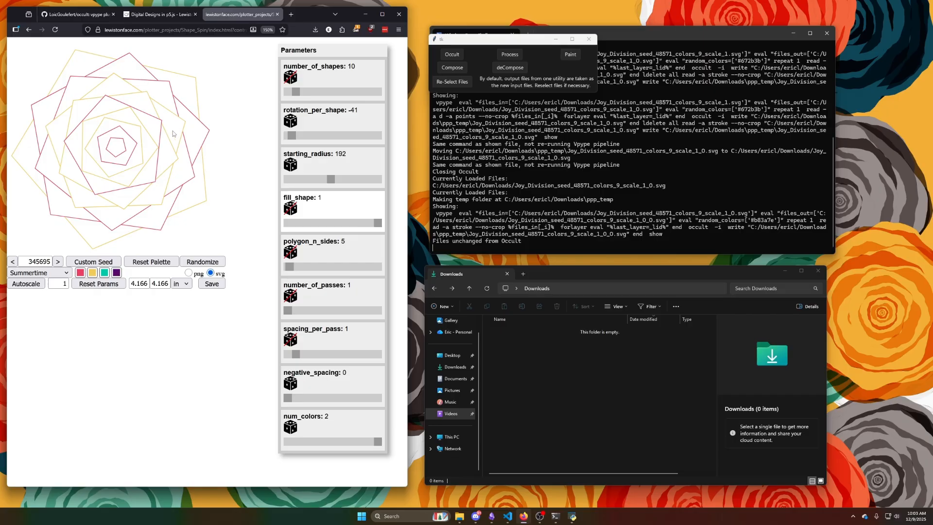
click(220, 285)
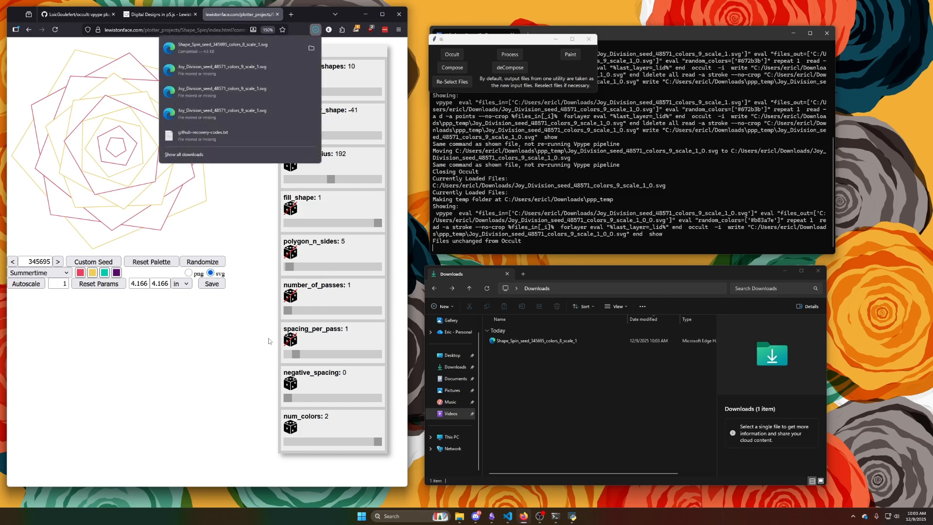
click(270, 357)
Reselect Shape_Spin_seed_345695_colors_8_scale_1 from Downloads as the design file
click(468, 85)
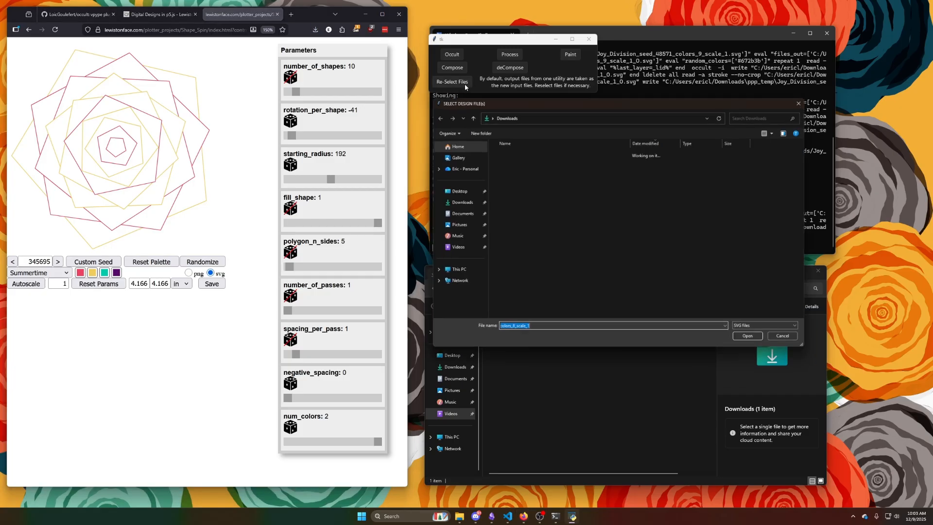
click(544, 162)
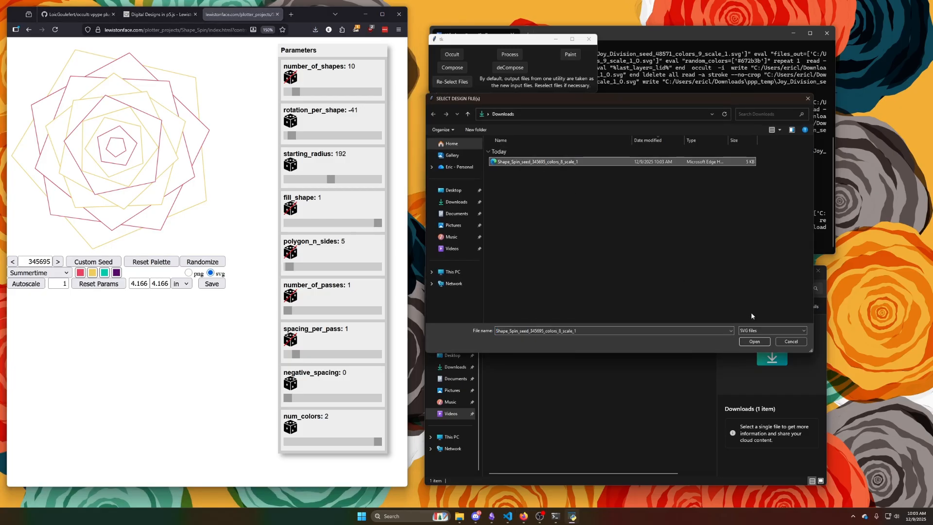
click(756, 344)
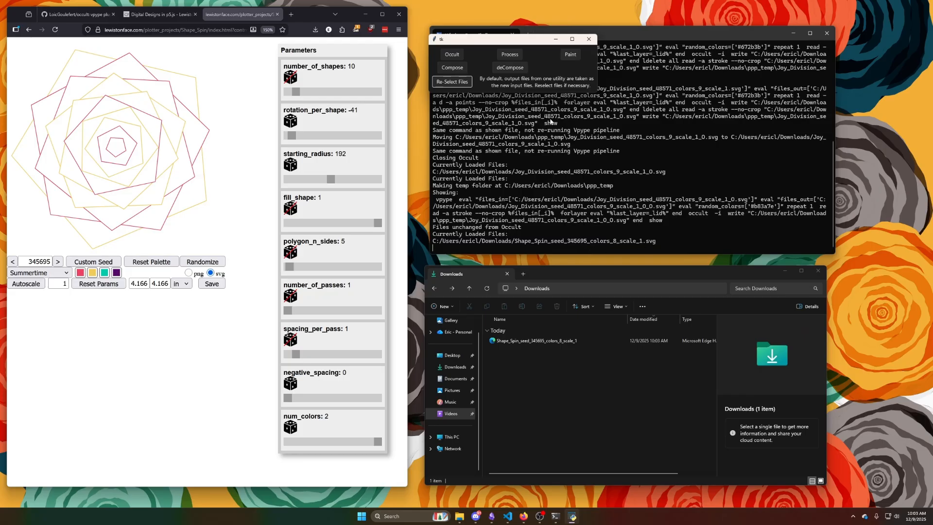
Open Occluded Line Removal for the Shape Spin file, preview the output with the existing settings, and close the viewer
click(456, 57)
drag(126, 49, 503, 105)
click(484, 214)
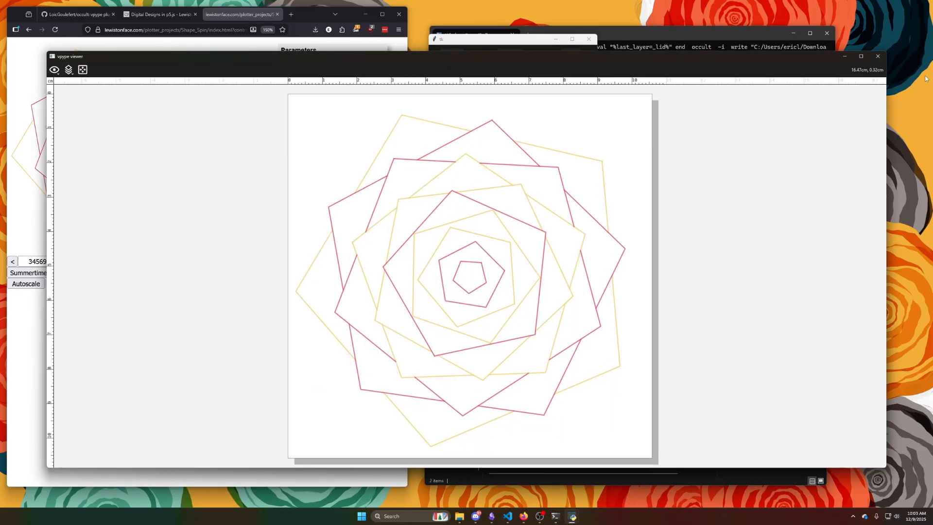
click(881, 57)
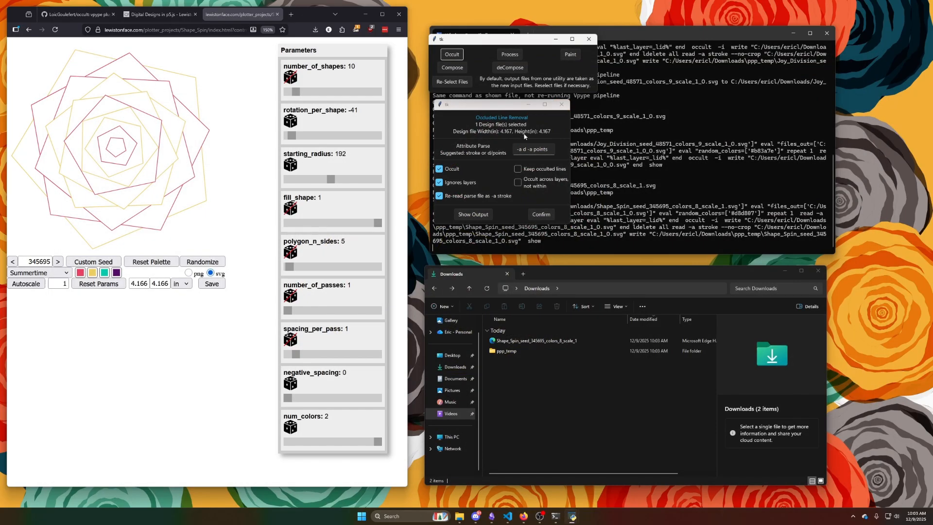
Highlight the -a d -a points attribute parse value, disable Re-read parse file as -a stroke, and preview the output again
click(559, 131)
drag(551, 149, 510, 151)
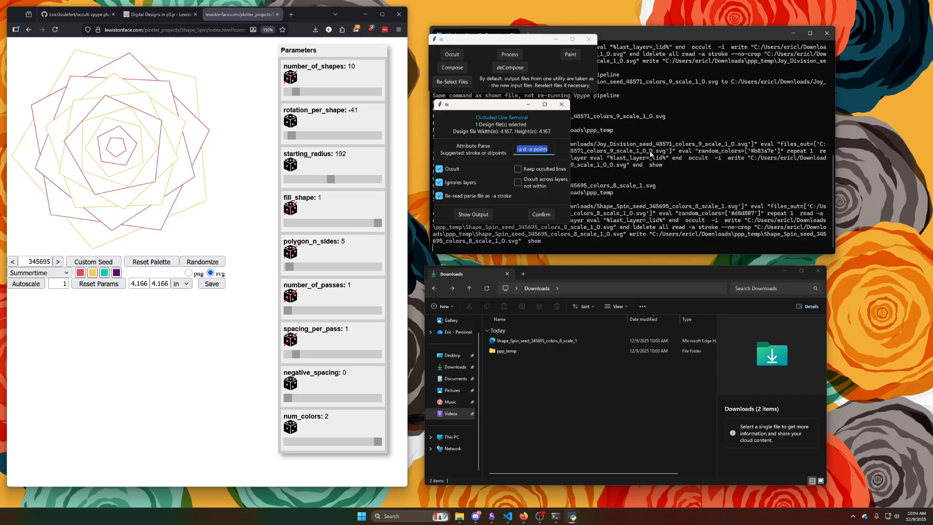
click(461, 197)
click(480, 214)
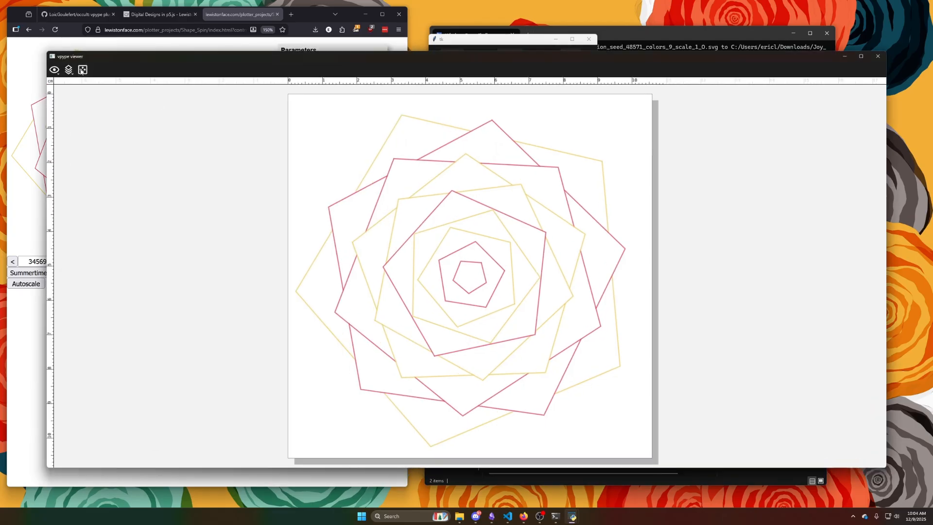
Hide Layers 10, 9, 8, 7 and 6 one at a time in the vpype viewer and inspect the gaps in the remaining pentagons
click(69, 69)
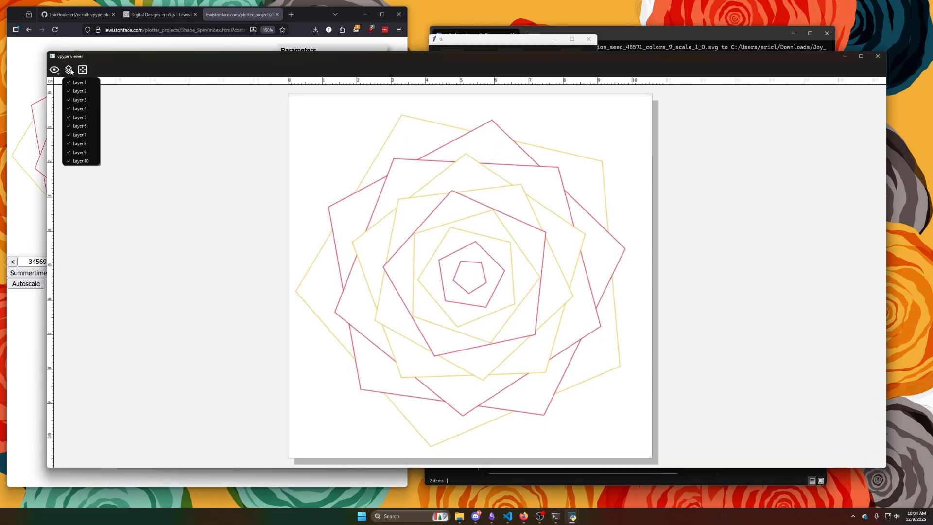
click(82, 161)
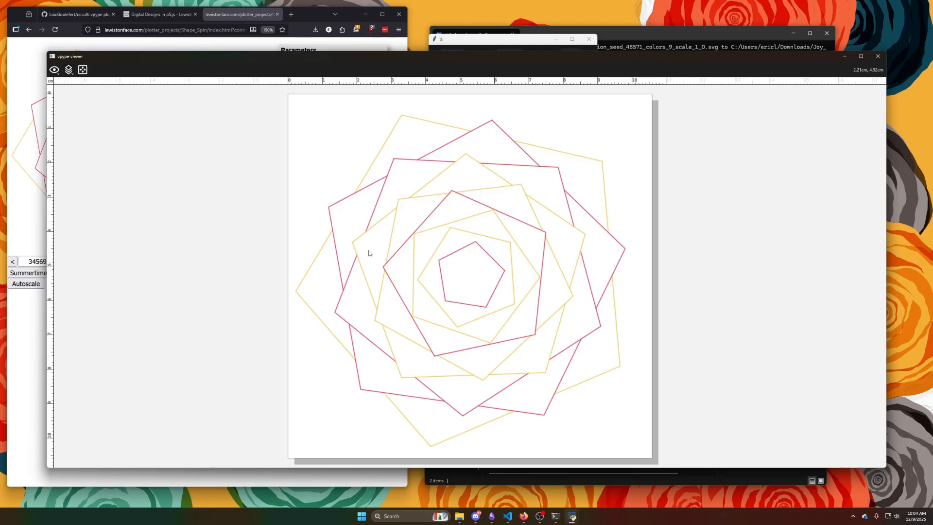
click(68, 69)
click(86, 153)
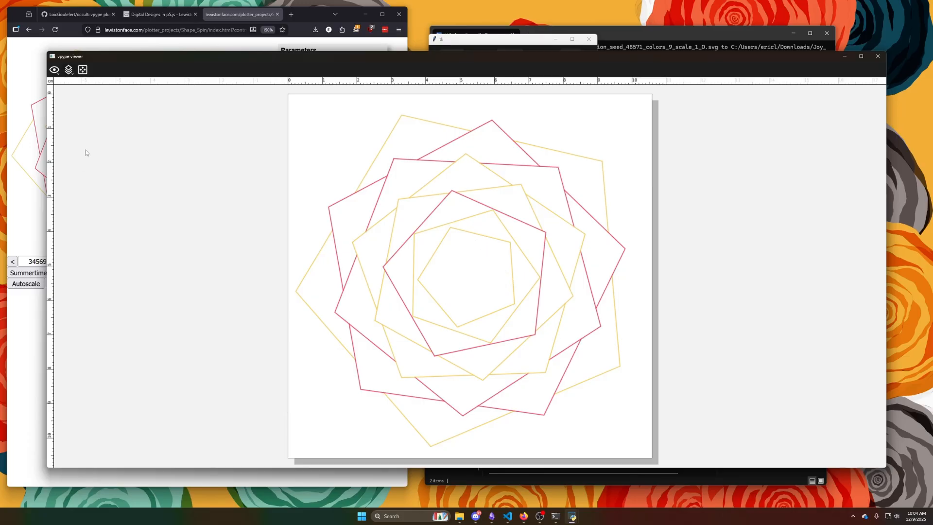
click(69, 69)
click(81, 144)
click(69, 69)
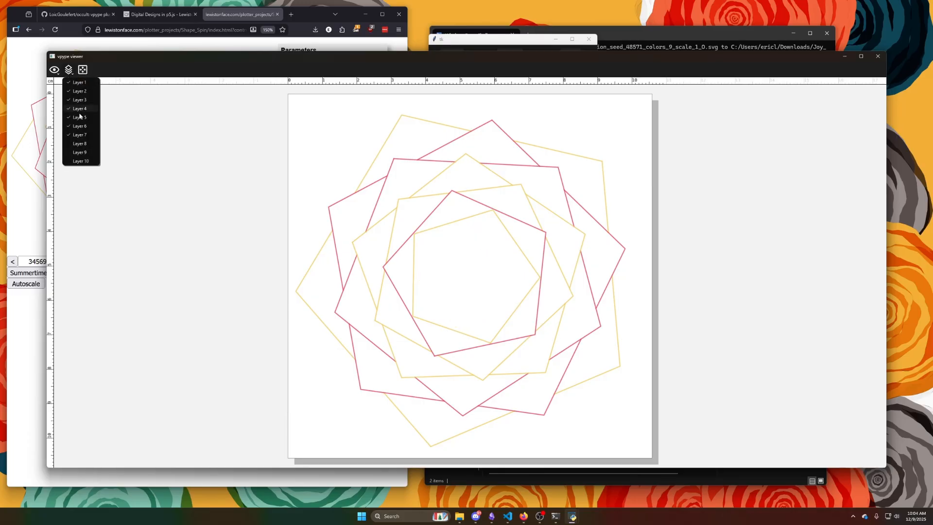
click(81, 135)
click(69, 70)
click(81, 126)
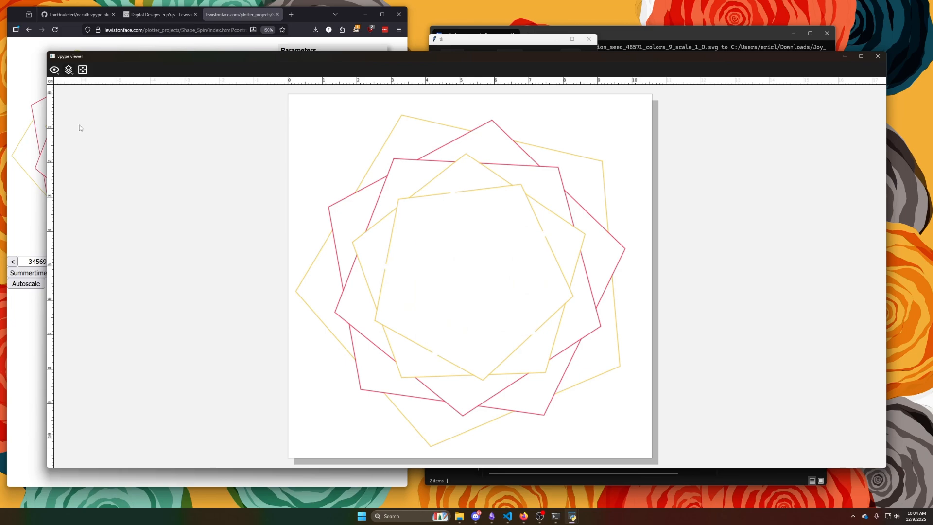
scroll(553, 248, up, 2)
scroll(515, 233, down, 4)
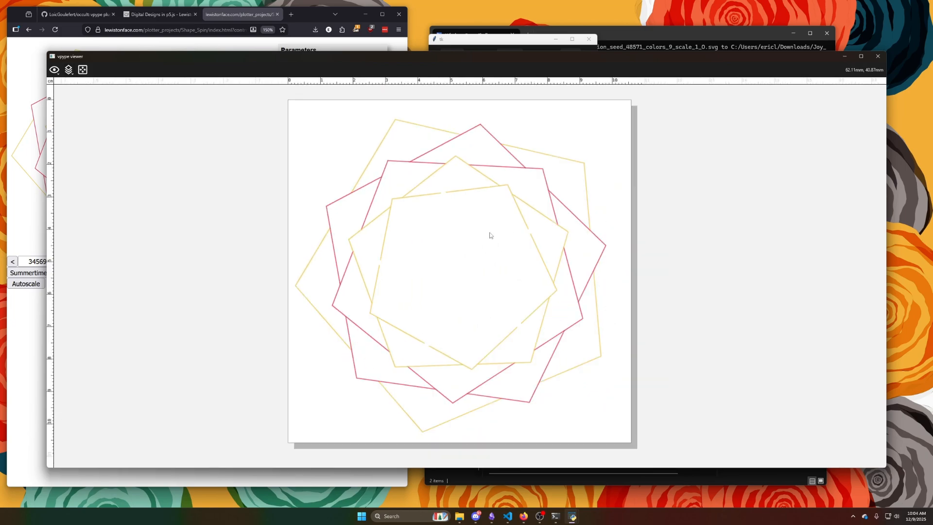
scroll(515, 233, up, 2)
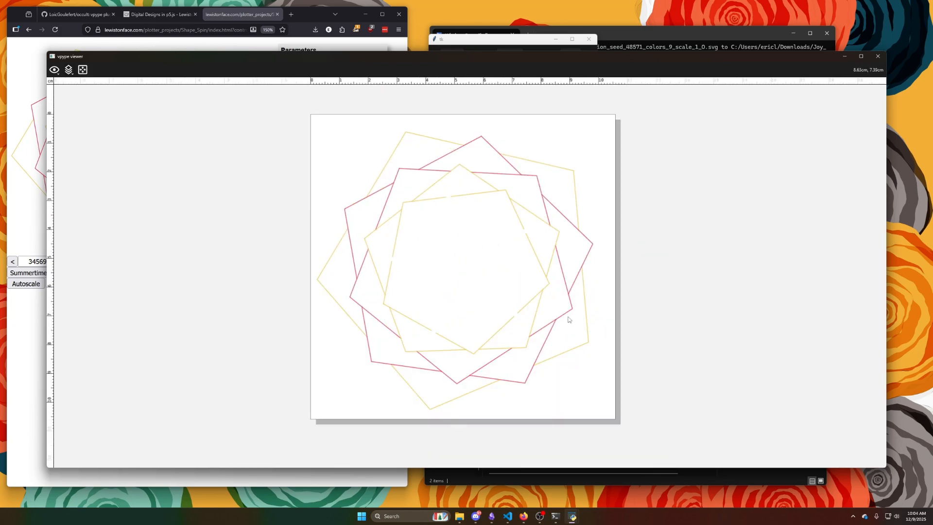
Hide Layer 1 in the vpype viewer, show it again, and close the viewer
click(69, 70)
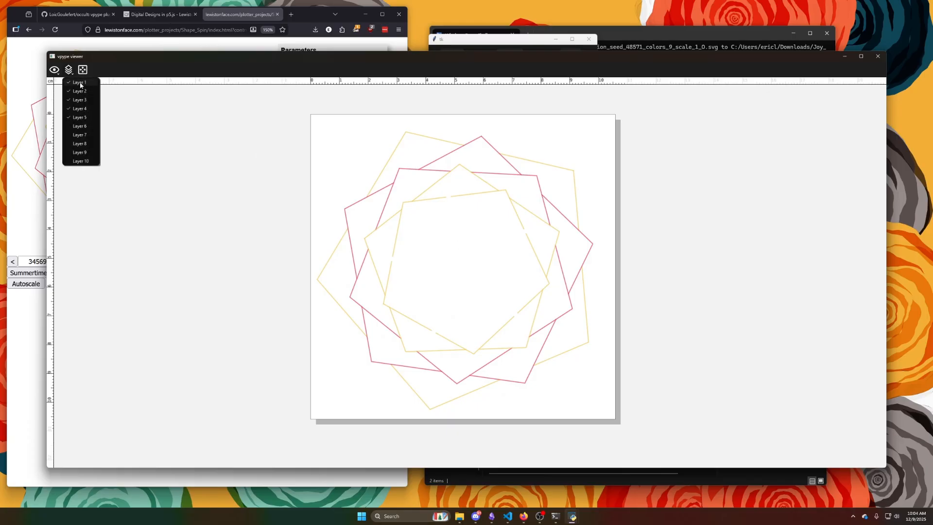
click(80, 83)
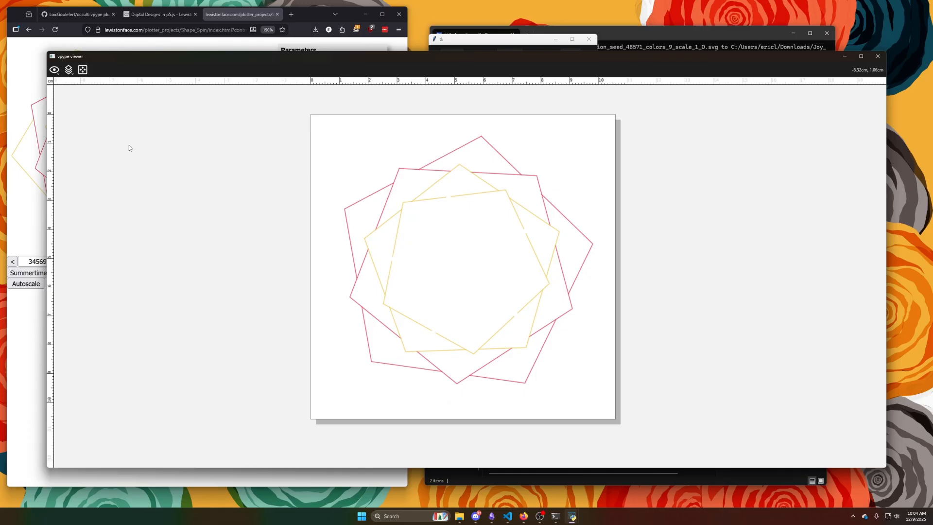
click(68, 70)
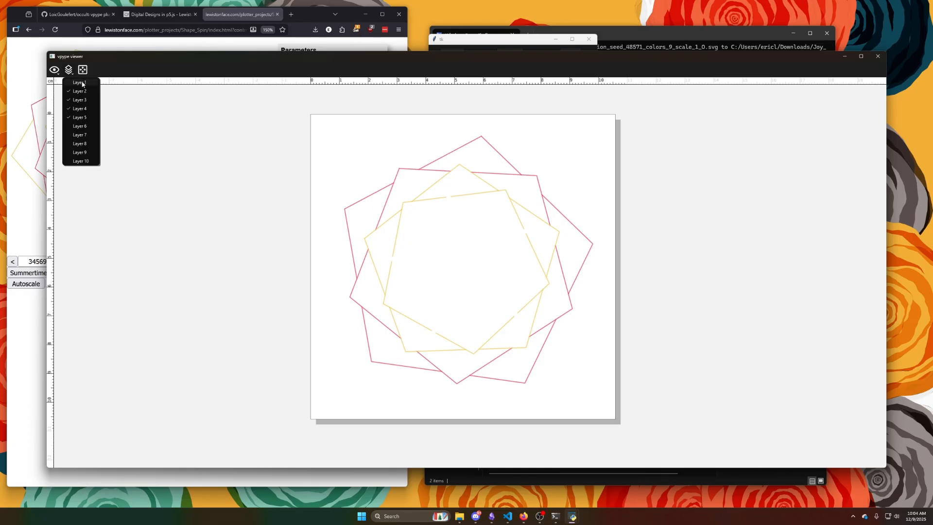
click(82, 84)
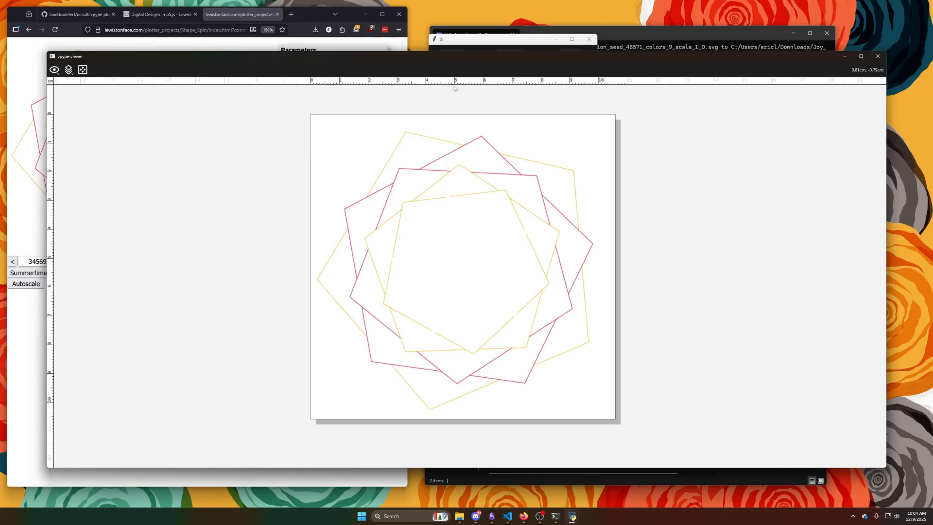
click(876, 57)
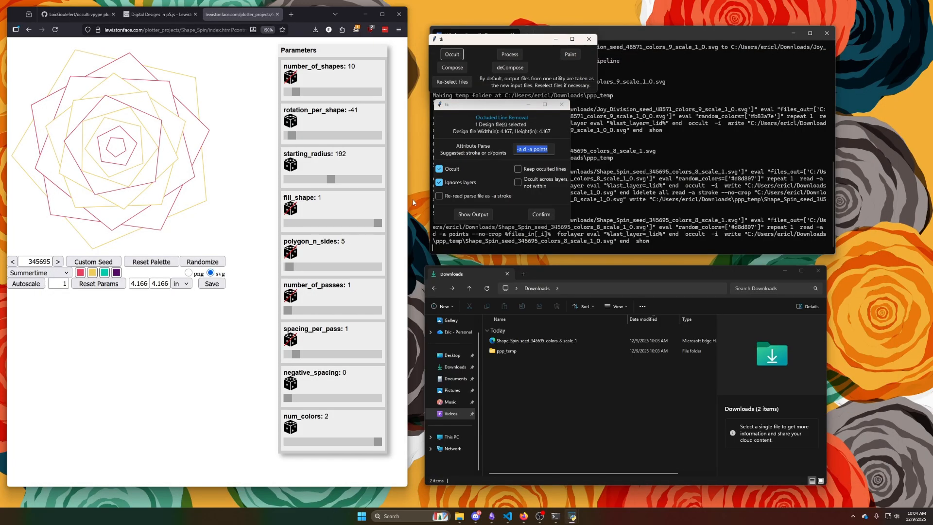
Enable Re-read parse file as -a stroke for the Shape Spin file and preview the output
click(438, 196)
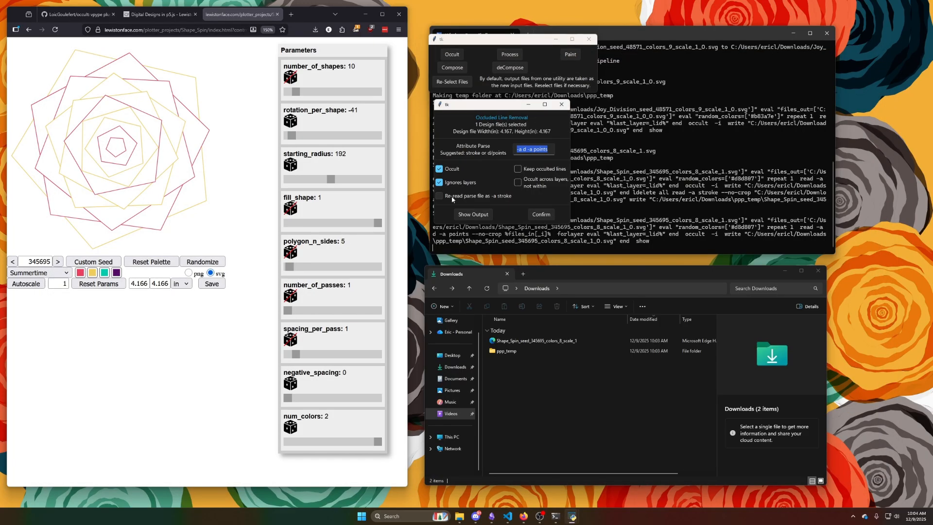
click(482, 215)
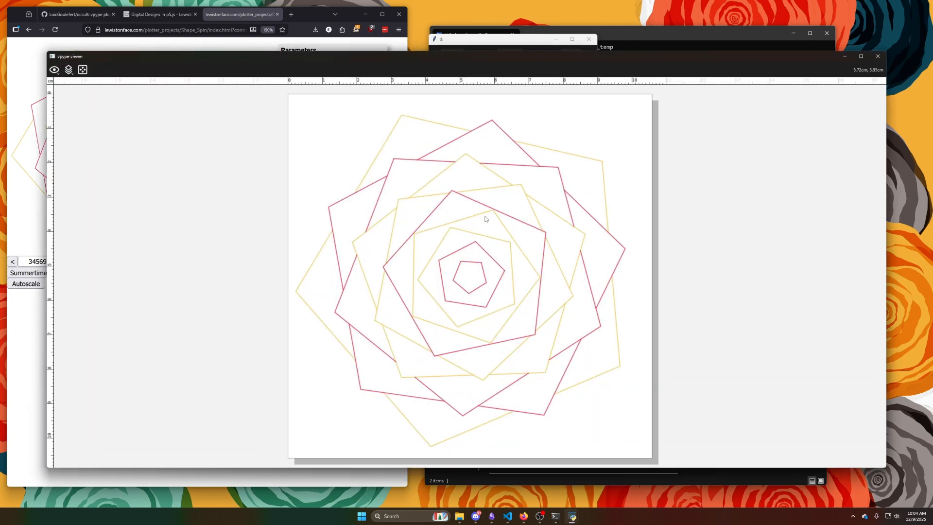
Isolate Layer 1 and Layer 2 in turn in the re-read preview to inspect each color's pentagons, and close the viewer
click(68, 73)
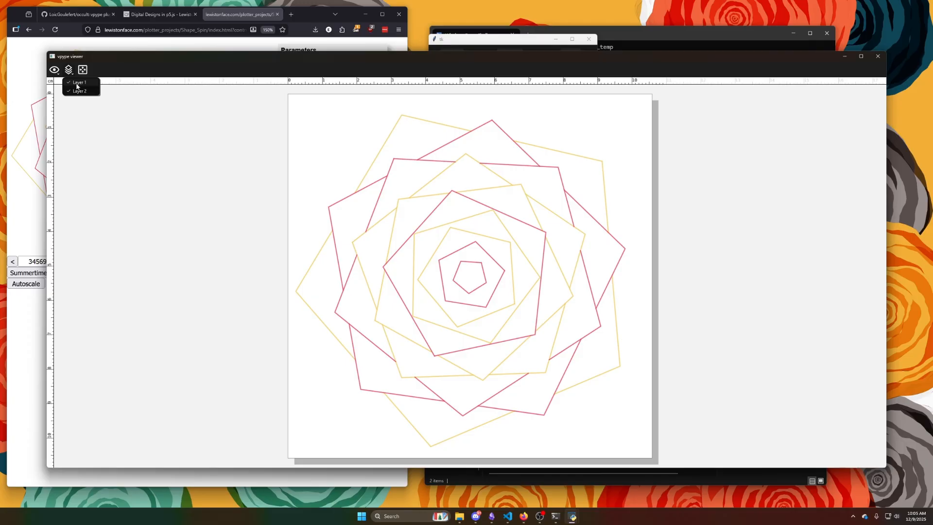
click(78, 92)
click(70, 73)
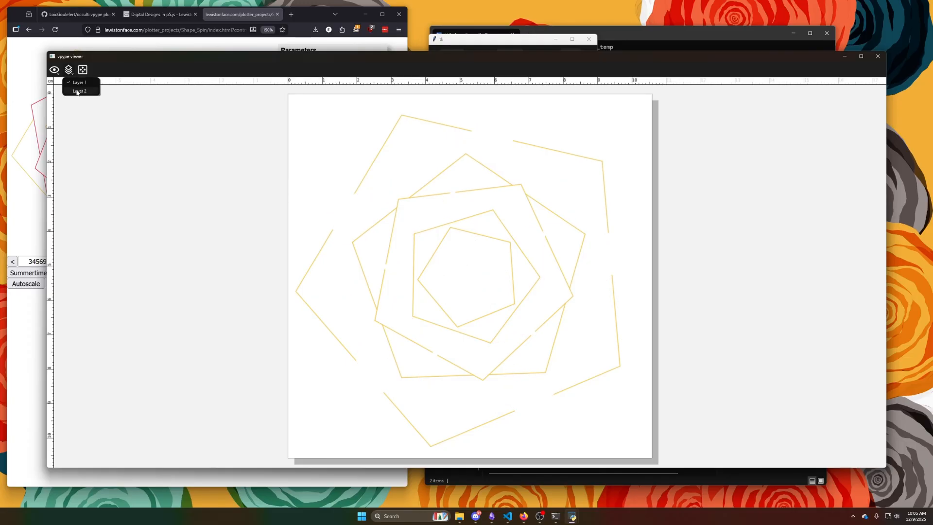
click(78, 91)
click(69, 69)
click(78, 82)
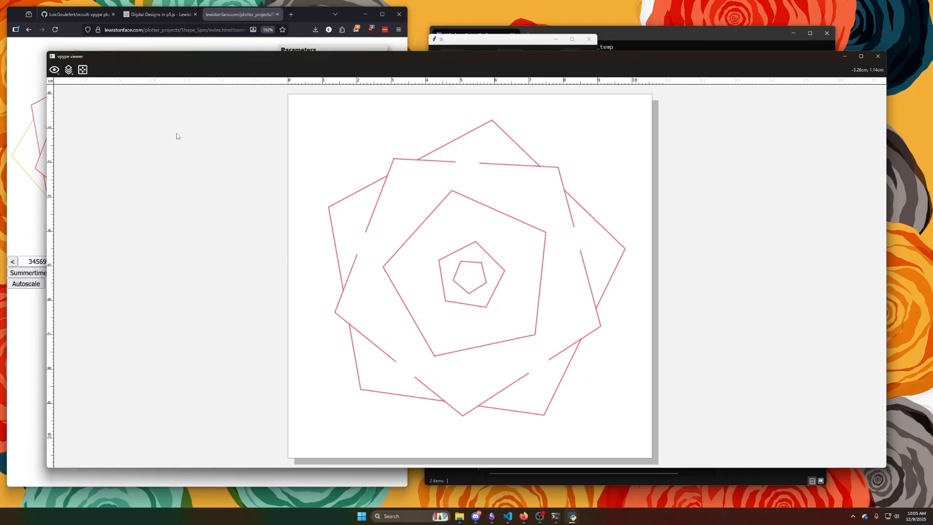
click(878, 56)
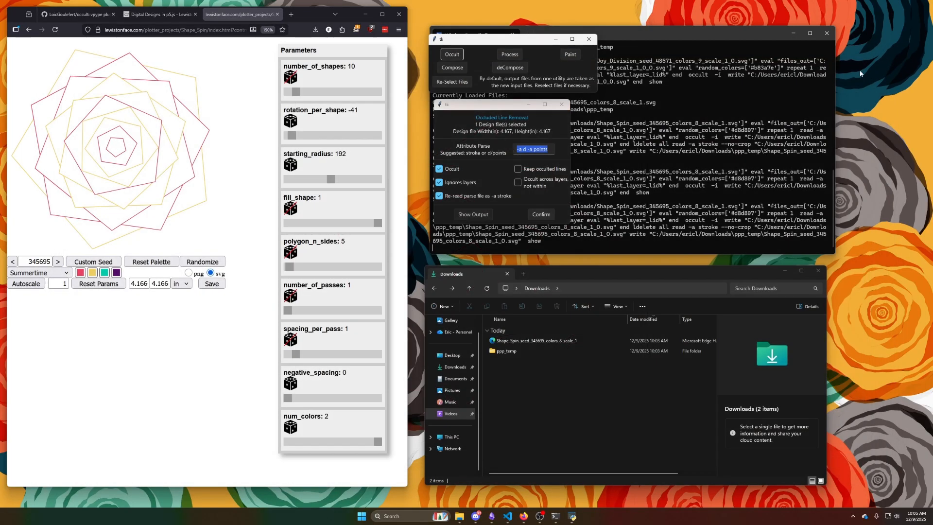
Set the attribute parse to -a stroke and preview the Shape Spin output
click(551, 150)
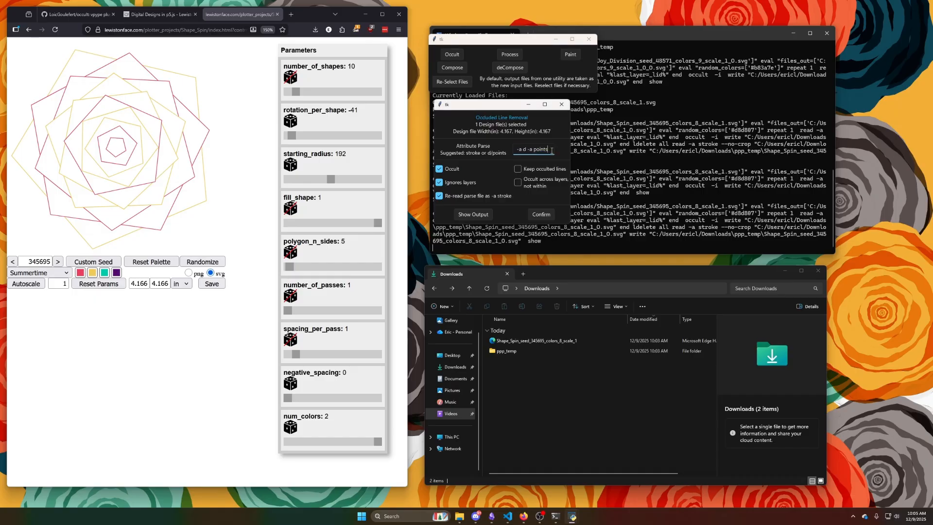
drag(552, 150, 514, 150)
text(-a stroke)
click(484, 217)
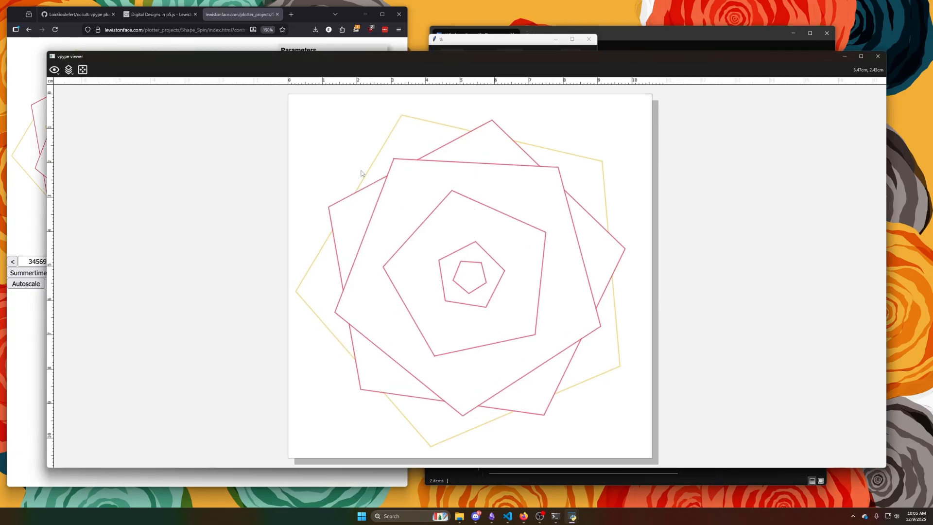
Narrow the vpype viewer and rearrange it and the Occluded Line Removal dialog to compare the preview with the original design and settings
drag(47, 188, 316, 194)
drag(472, 63, 421, 31)
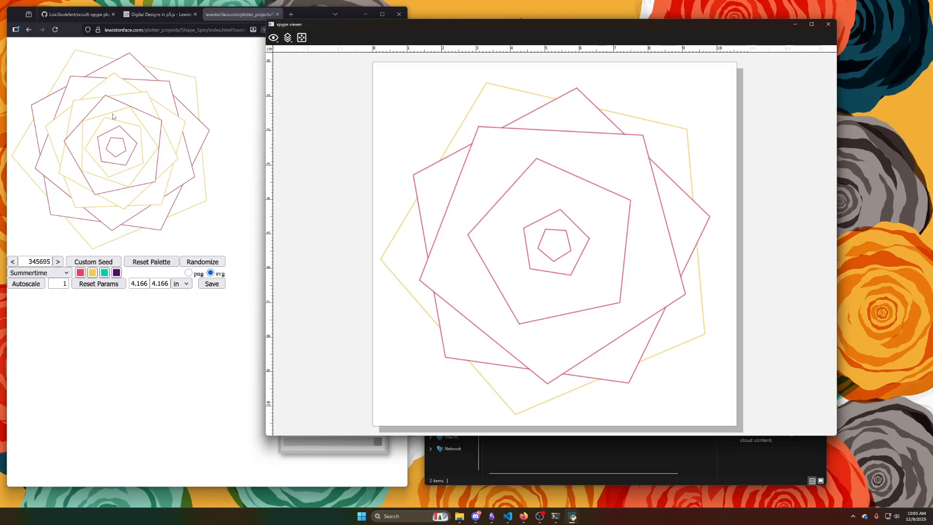
drag(607, 27, 457, 53)
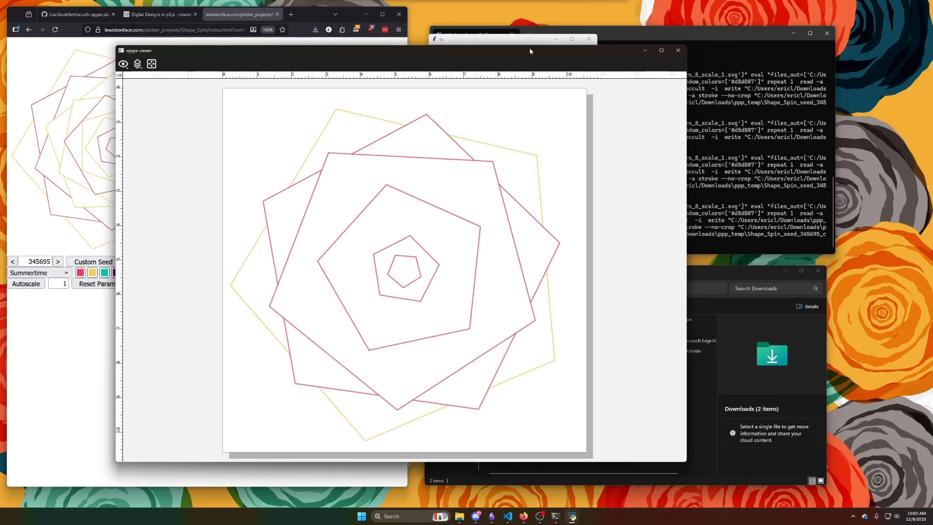
click(485, 42)
drag(497, 105, 770, 53)
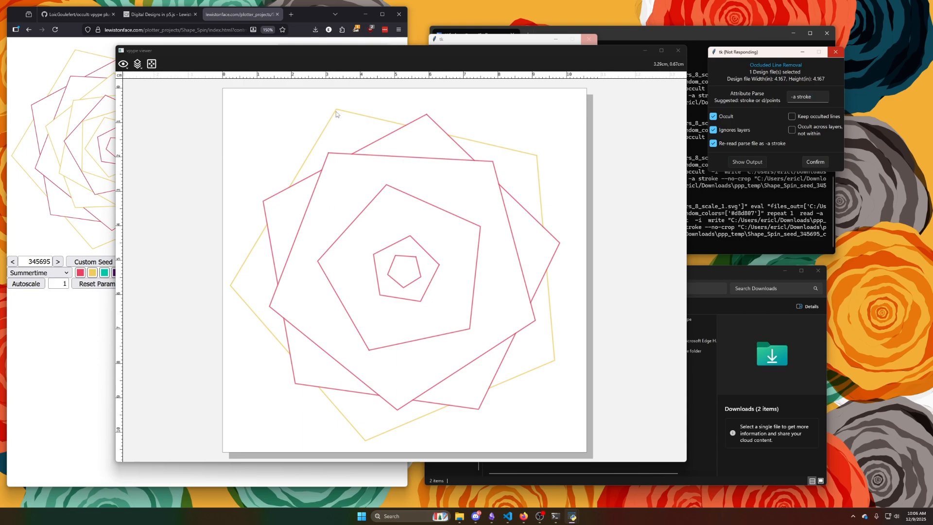
Hide Layer 2 to compare the remaining yellow lines with the original design, show the layer again, and close the viewer
click(139, 64)
click(151, 87)
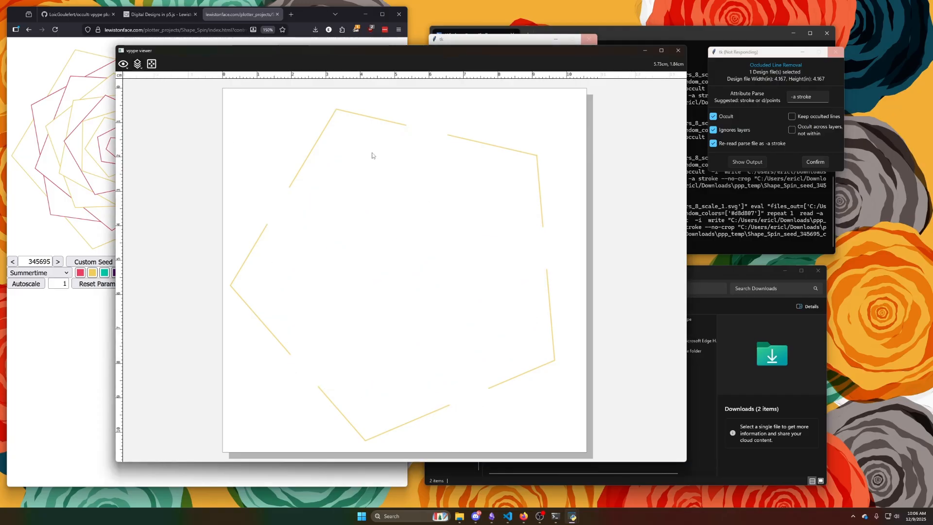
drag(214, 50, 322, 34)
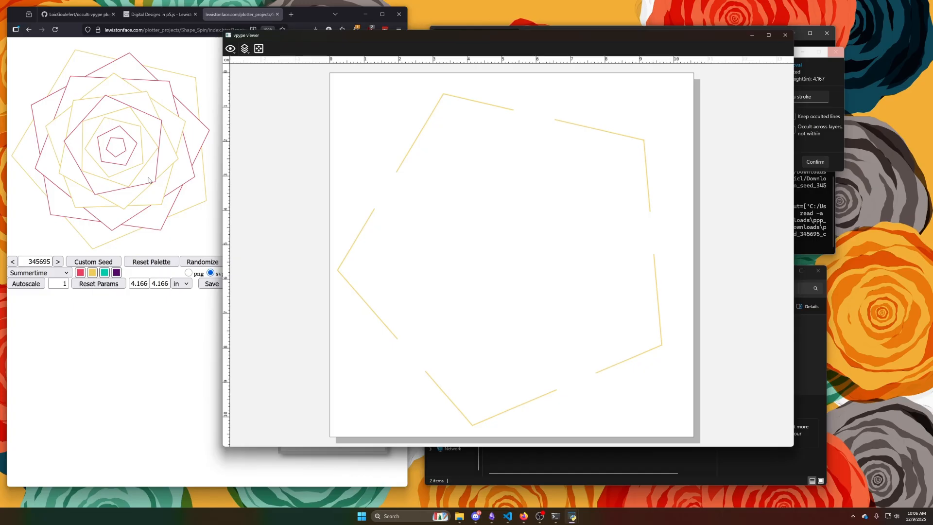
click(249, 54)
click(256, 68)
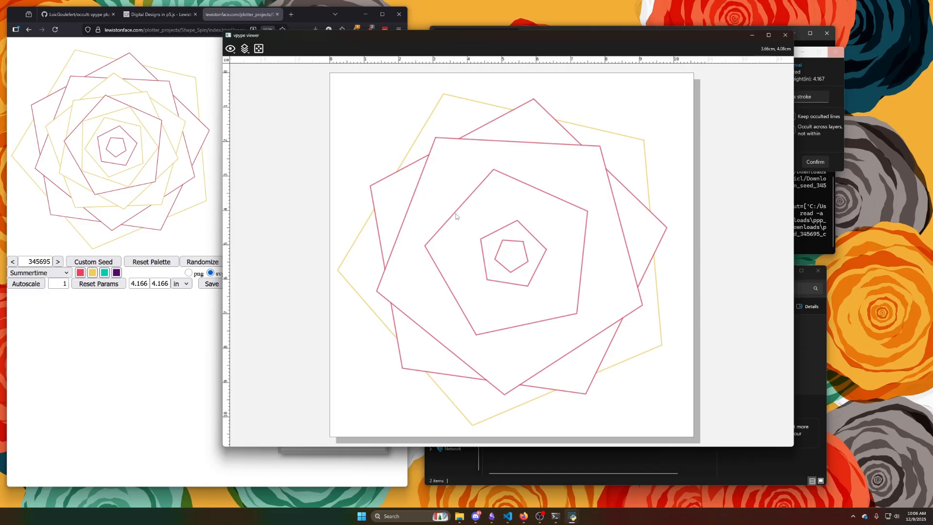
scroll(491, 256, right, 3)
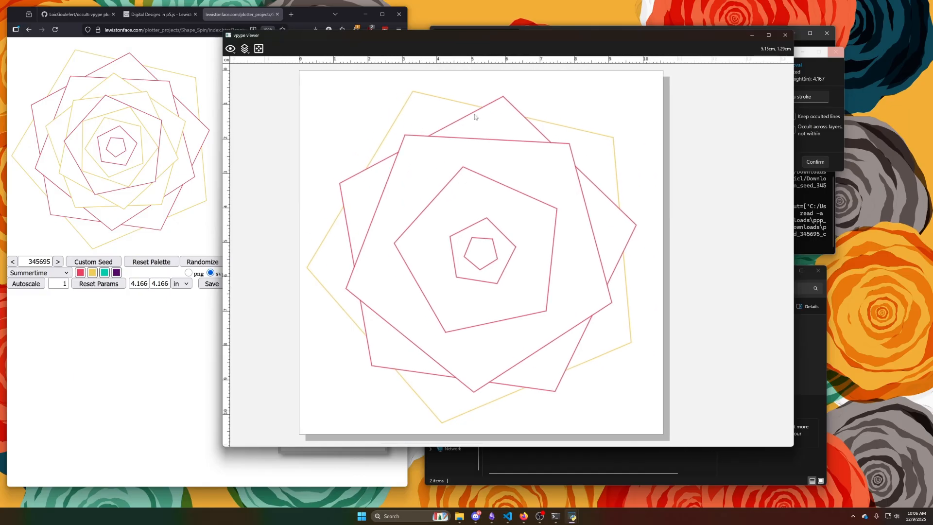
click(785, 35)
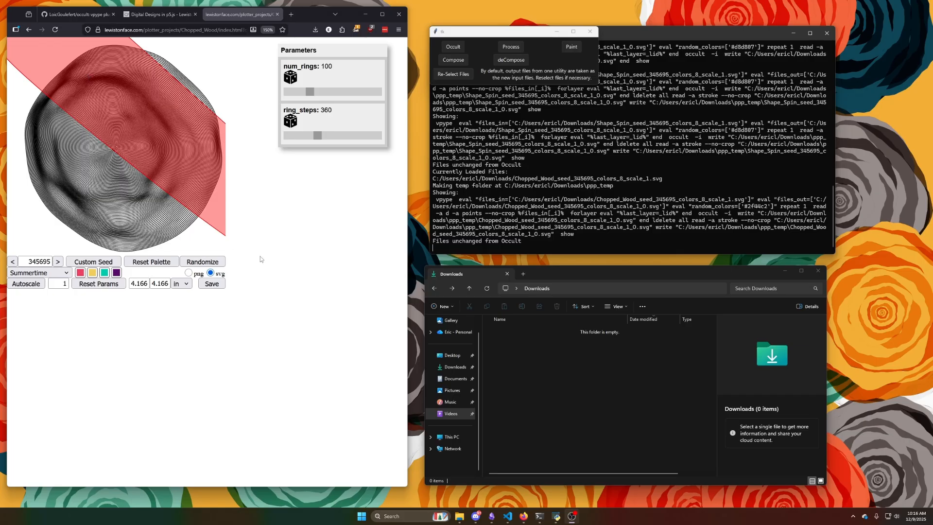
Save the Chopped Wood design as an SVG and reselect Chopped_Wood_seed_345695_colors_8_scale_1 as the design file
click(211, 284)
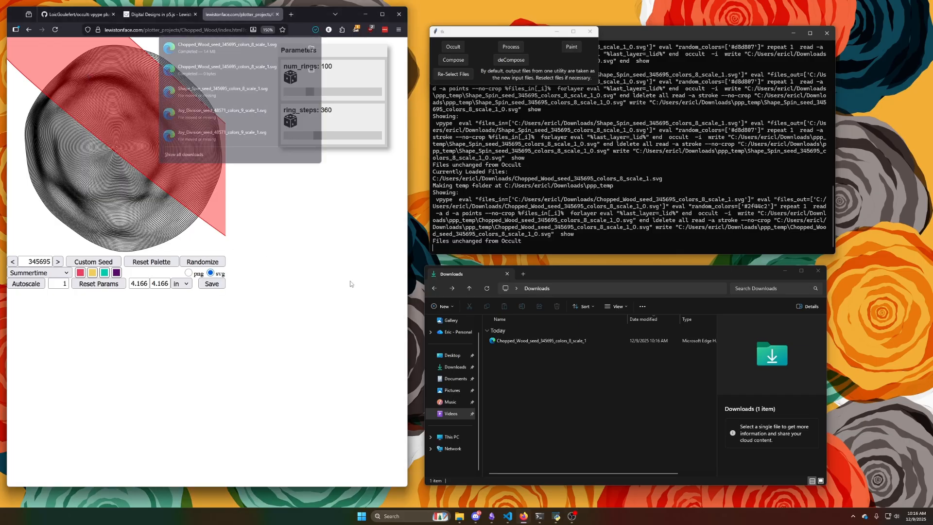
click(466, 74)
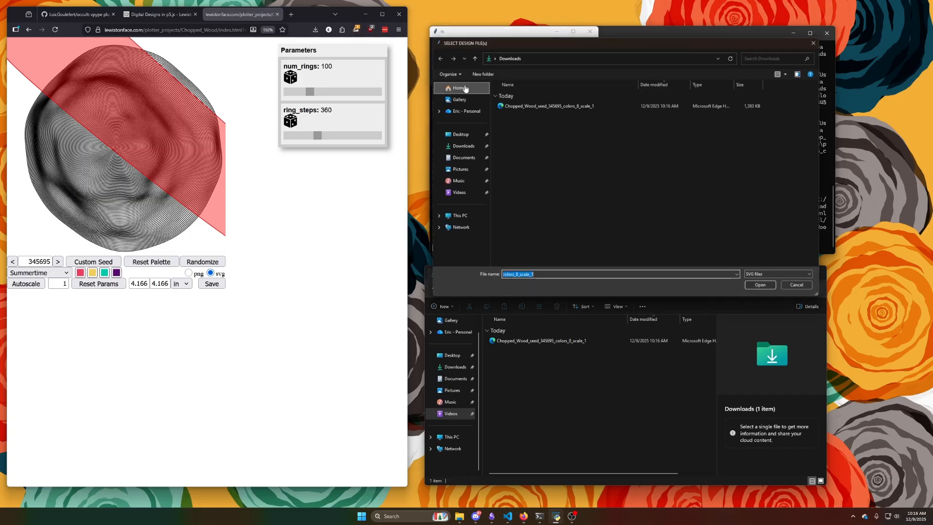
double_click(549, 104)
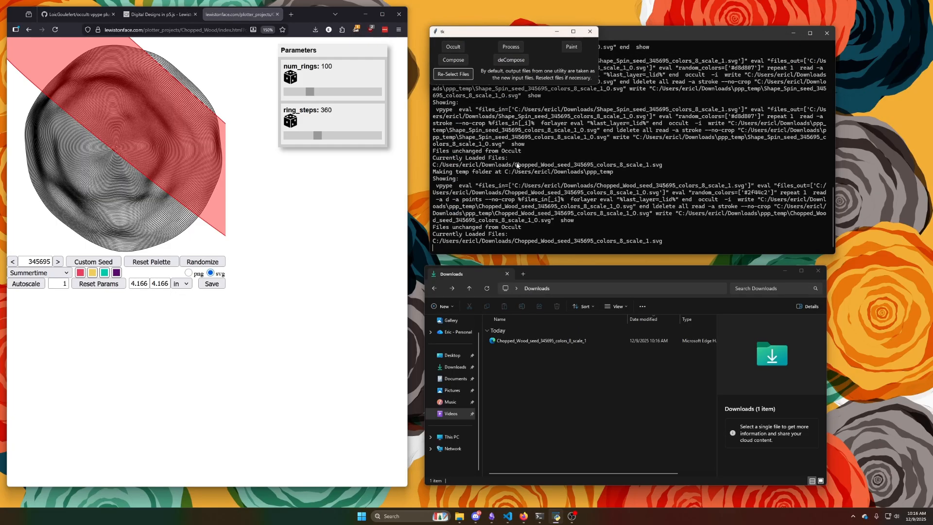
Open Occluded Line Removal for the Chopped Wood file, disable Ignores layers, and set the attribute parse to -a stroke
click(453, 47)
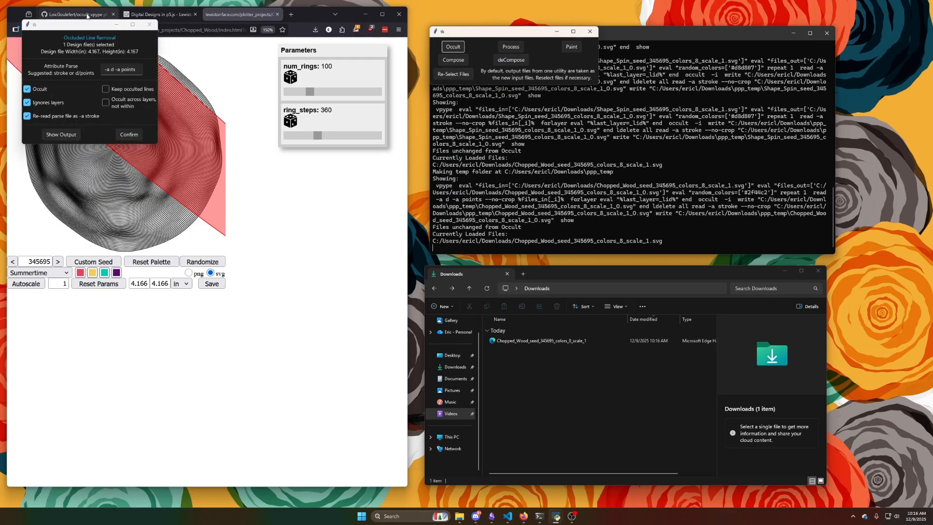
drag(57, 26, 474, 100)
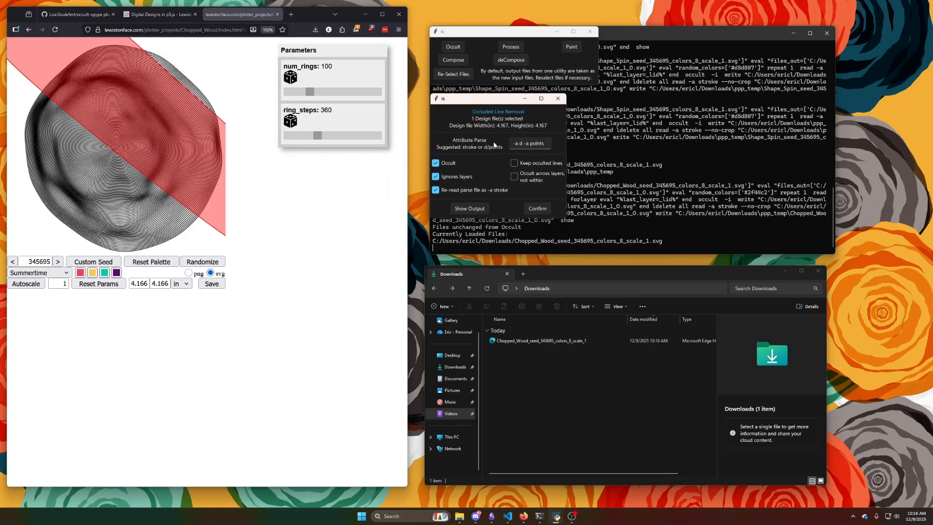
click(457, 177)
key(Tab)
text(-)
key(BackSpace)
text(a stroke)
Enable Occult across layers, not within, disable Re-read parse file as -a stroke, and preview the output
click(519, 178)
click(545, 144)
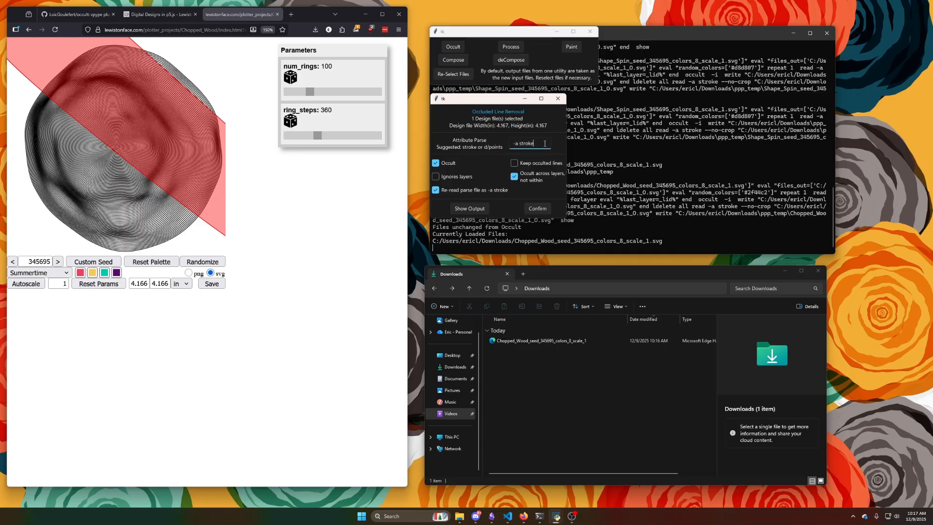
click(435, 190)
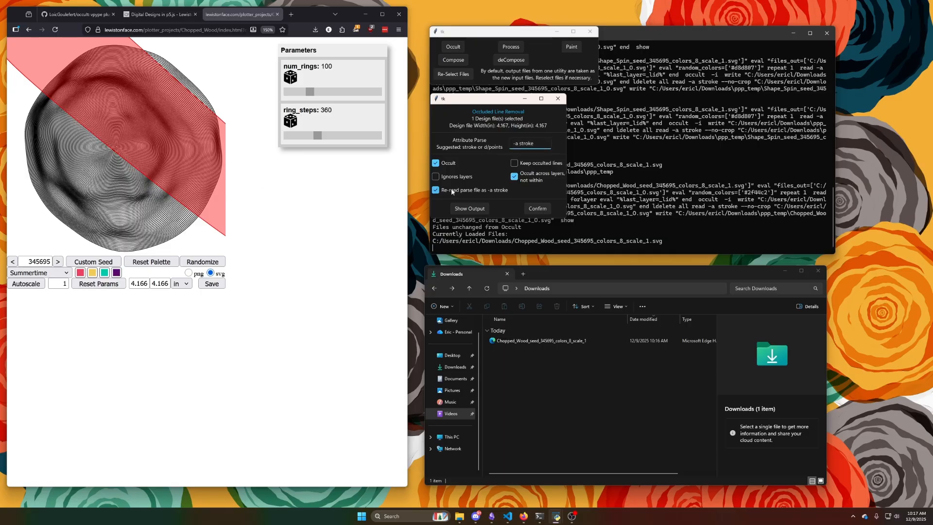
click(469, 208)
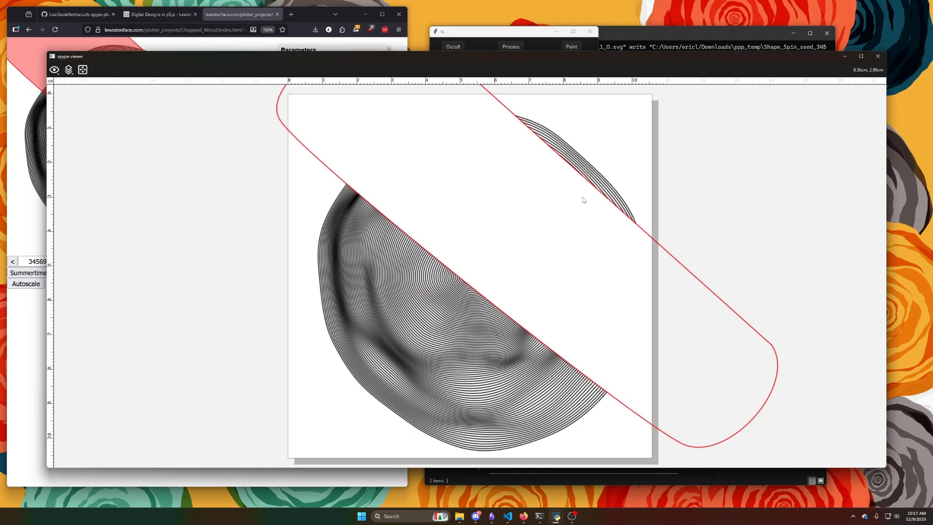
Examine where the red band occludes the Chopped Wood rings in the preview, and close the viewer
scroll(513, 235, down, 3)
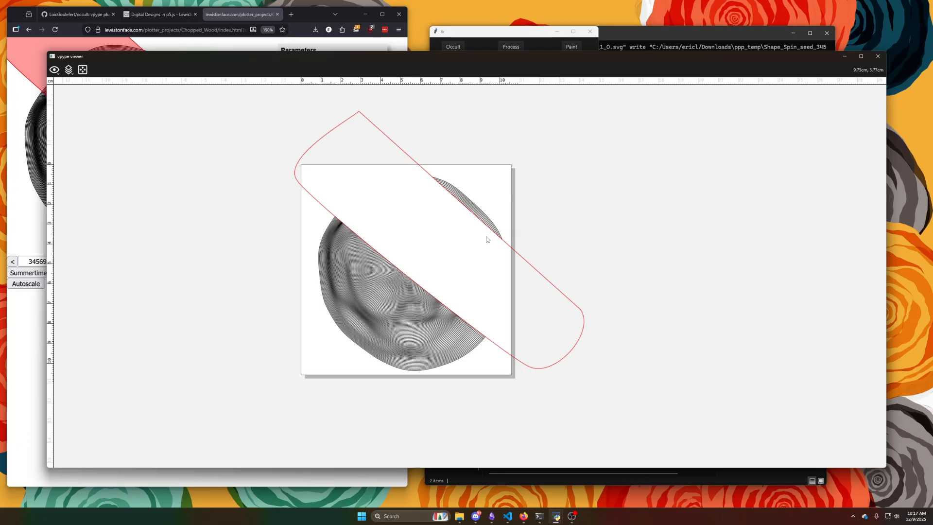
scroll(477, 224, up, 3)
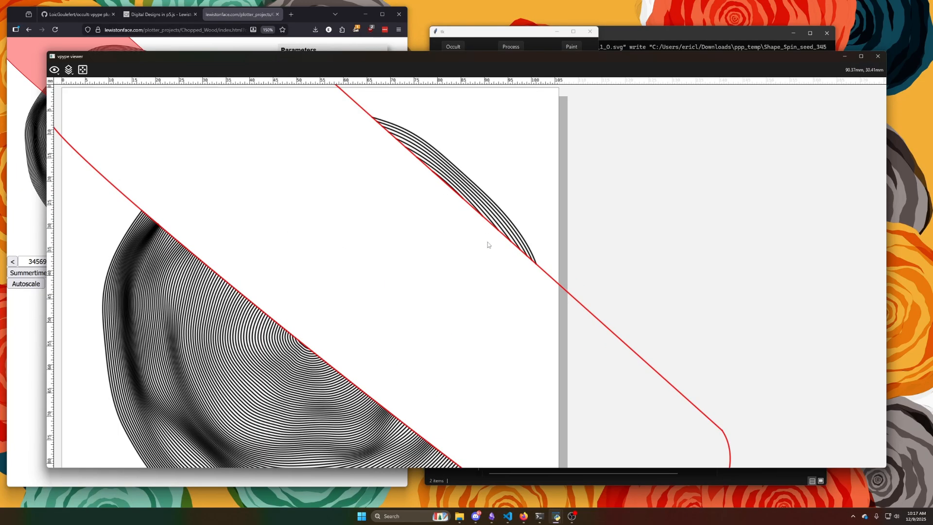
scroll(583, 235, down, 3)
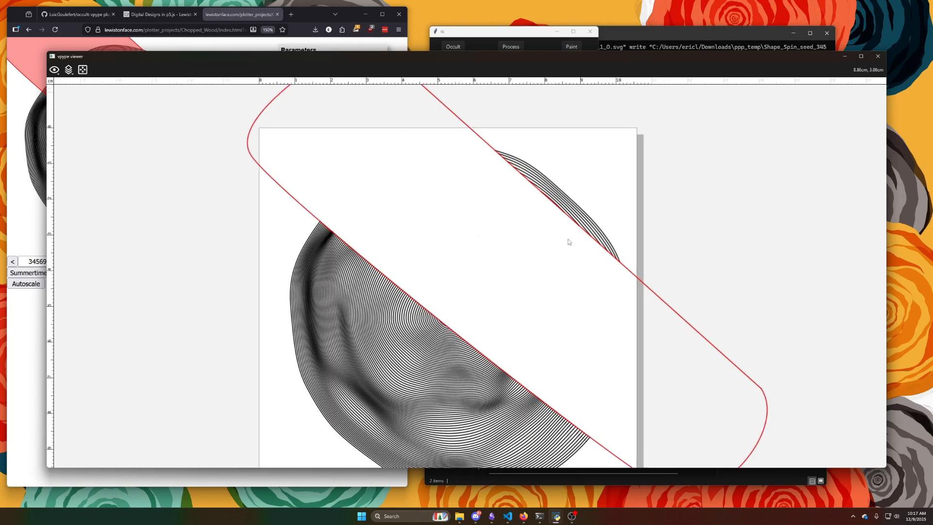
click(878, 56)
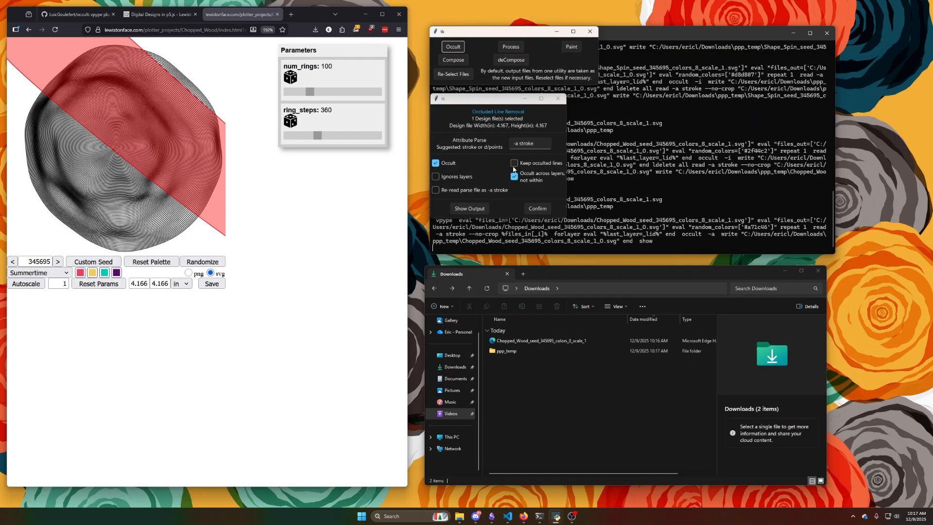
Enable Keep occulted lines and preview the Chopped Wood output again
click(514, 168)
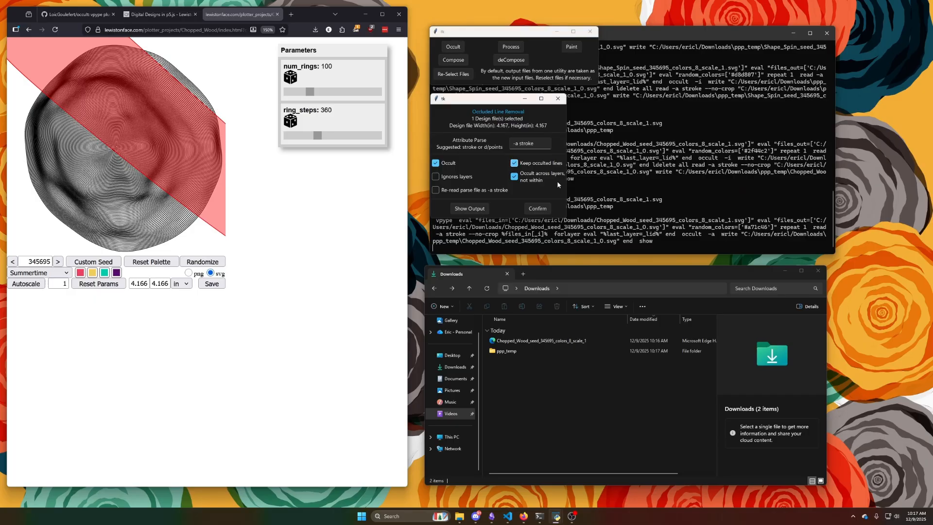
click(464, 210)
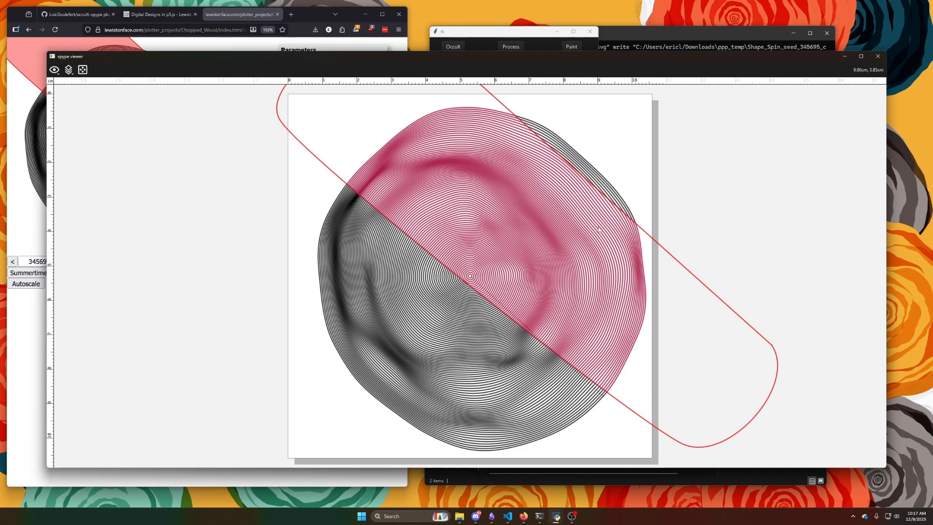
Examine the kept occulted lines along the edge of the red band in the Chopped Wood preview
drag(594, 228, 445, 244)
scroll(478, 235, down, 1)
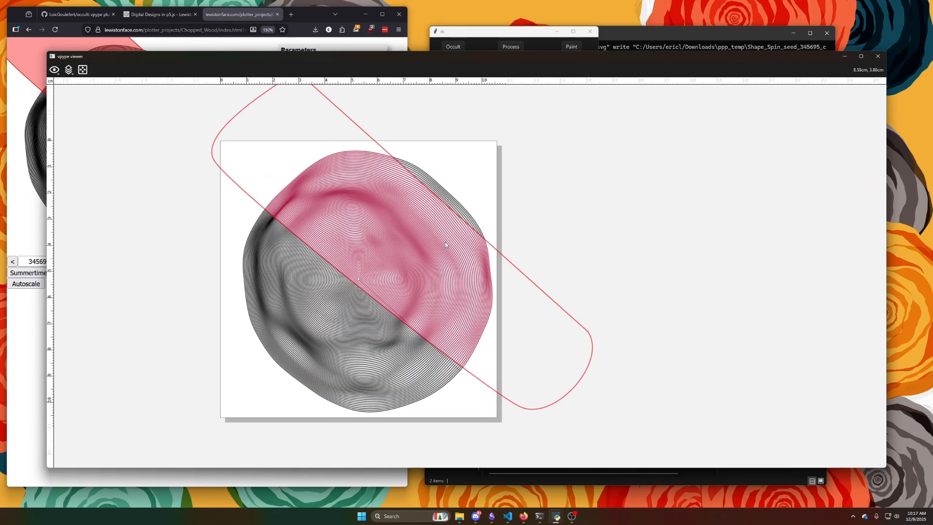
scroll(408, 196, up, 10)
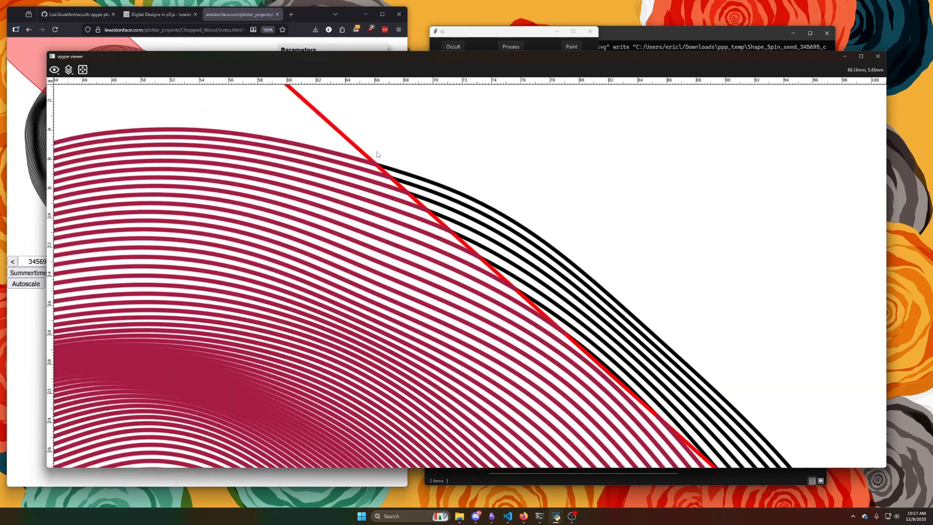
scroll(382, 177, down, 8)
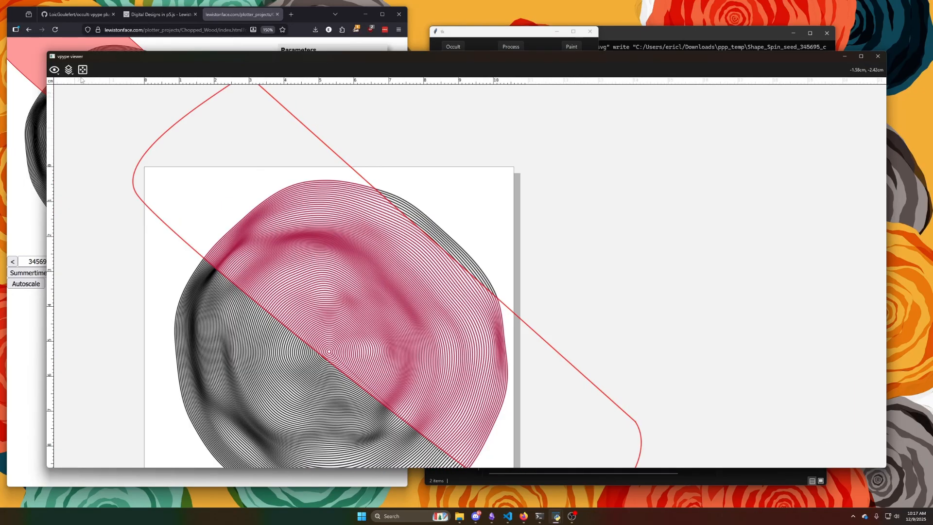
Hide Layer 1, Layer 2 and Layer 3 one at a time in the preview, and close the viewer
click(69, 71)
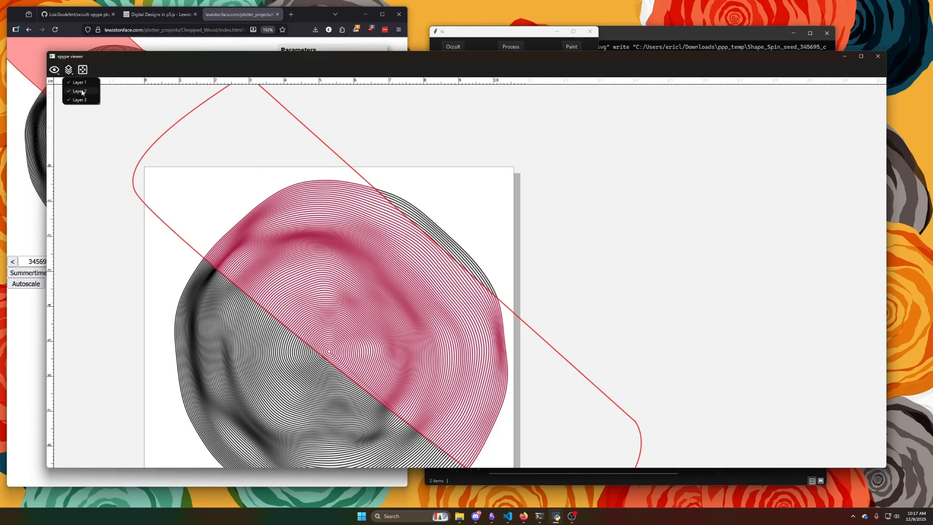
click(77, 84)
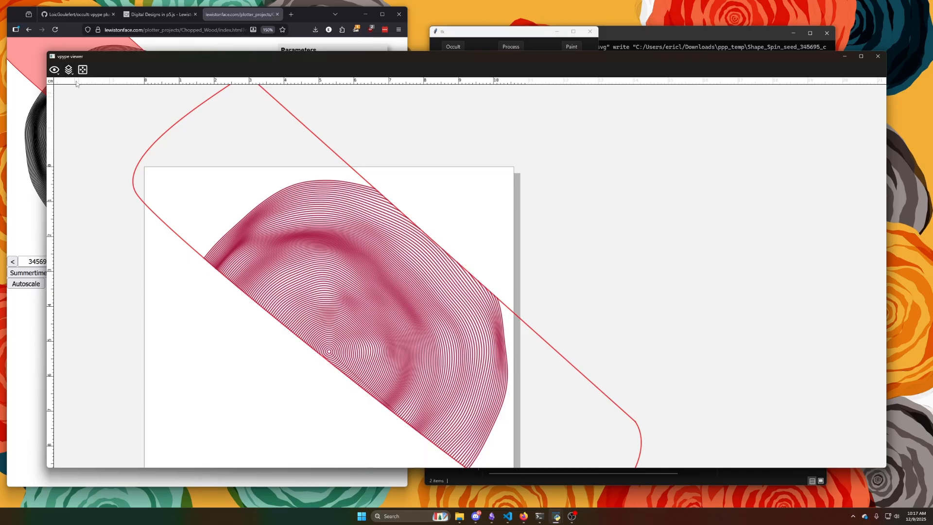
click(69, 70)
click(78, 91)
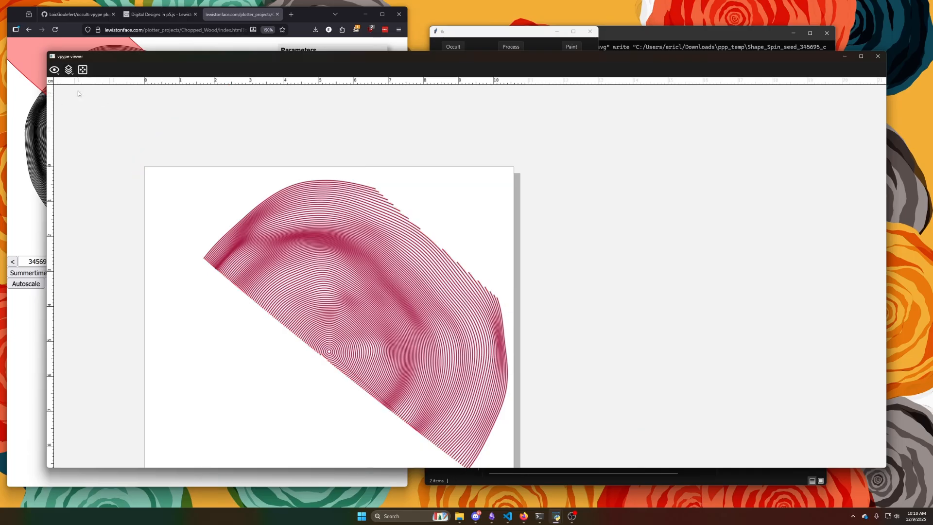
click(68, 69)
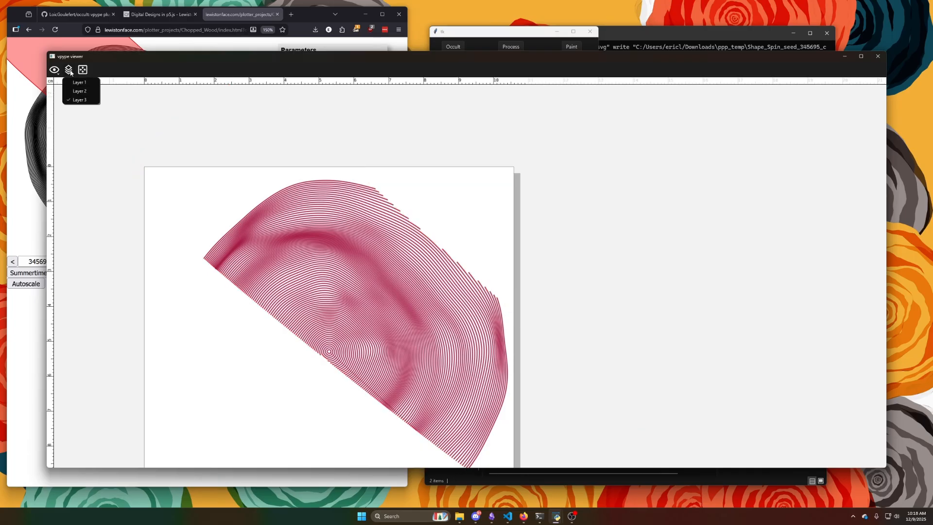
click(79, 99)
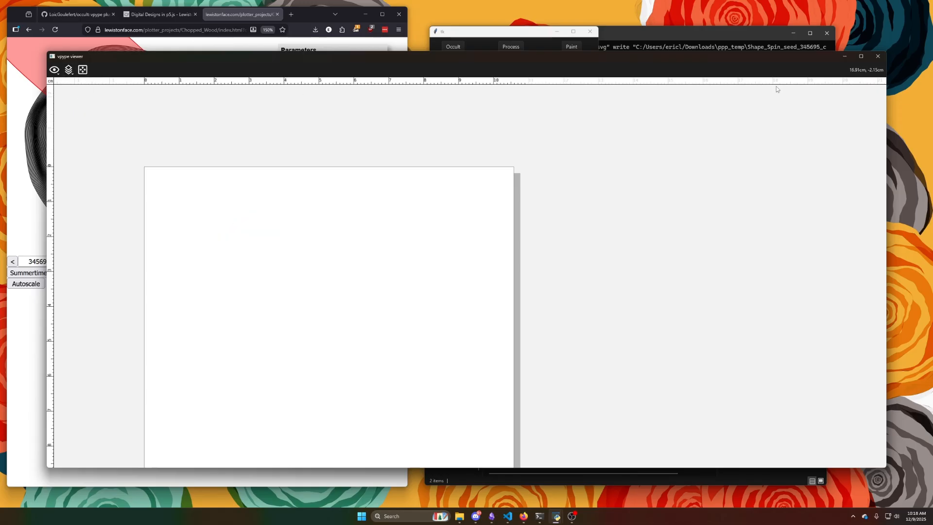
click(878, 56)
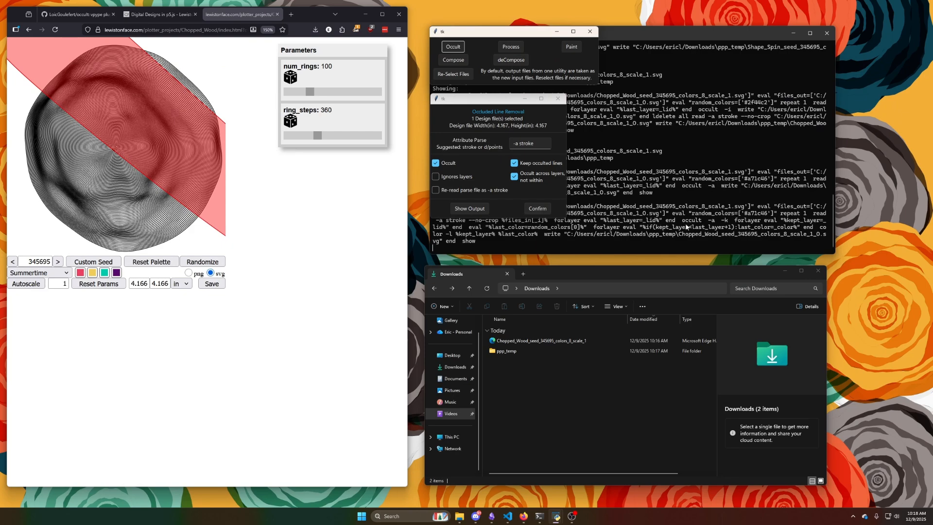
Highlight the random_colors value in the printed vpype command, and return to the Occluded Line Removal dialog
drag(495, 101, 495, 59)
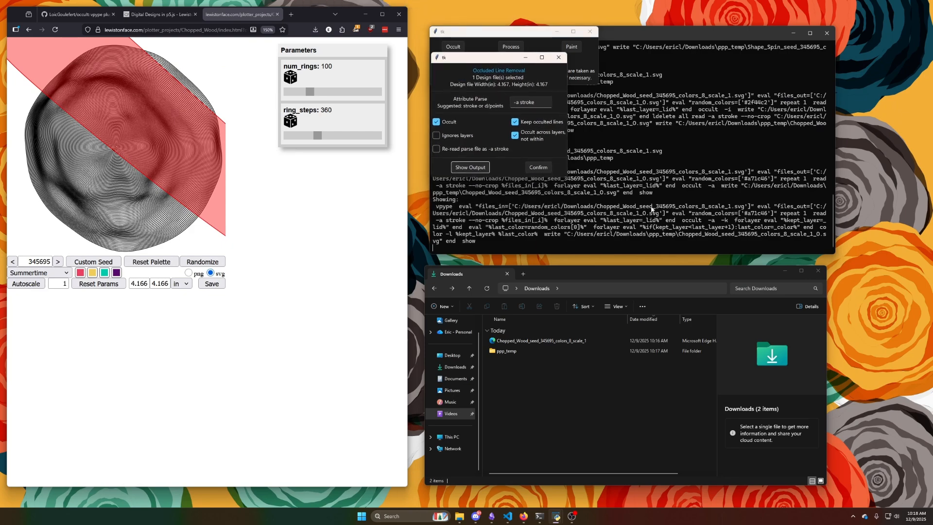
click(694, 214)
drag(692, 213, 773, 215)
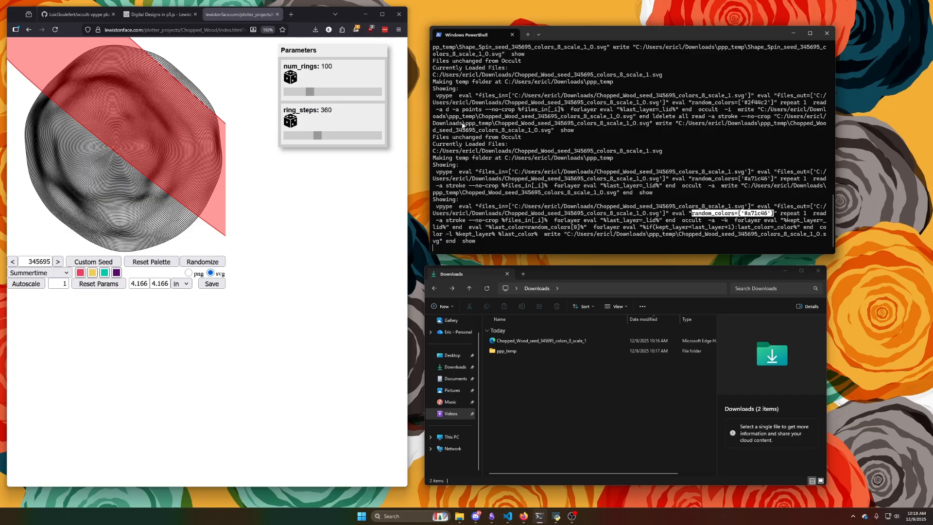
click(555, 516)
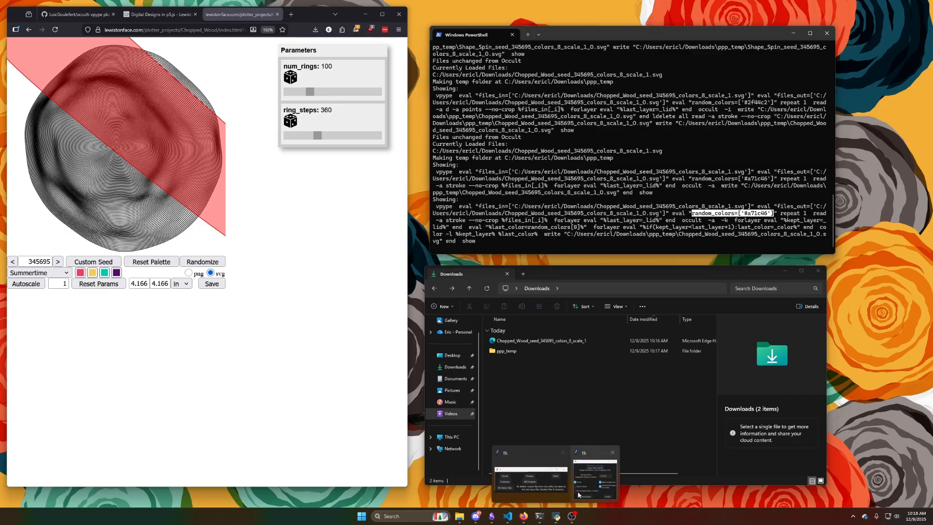
click(593, 477)
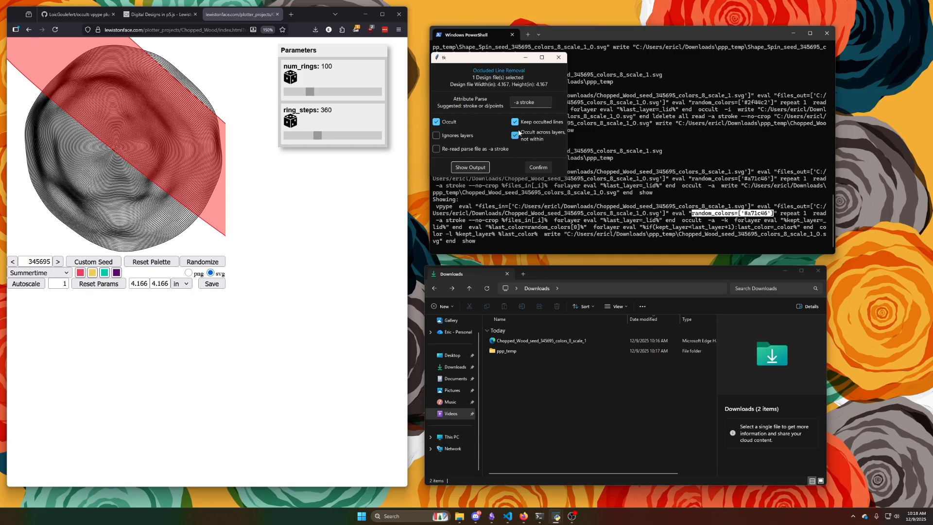
Preview the Chopped Wood output again, hide Layer 2, and examine the rings without the red band outline
click(486, 167)
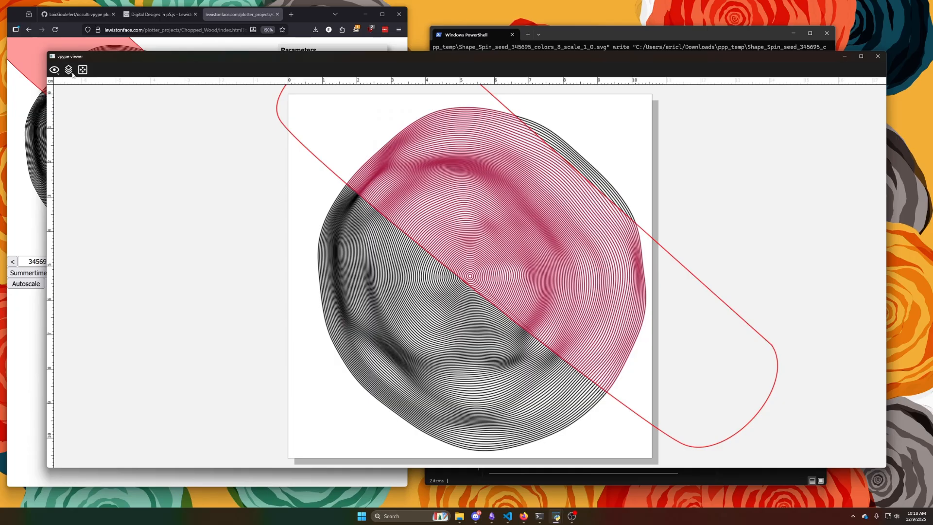
click(69, 71)
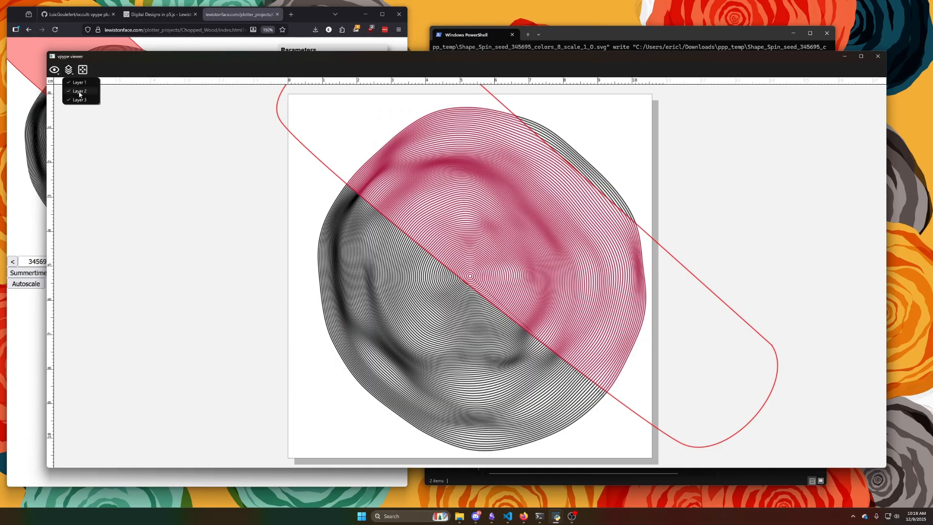
click(79, 94)
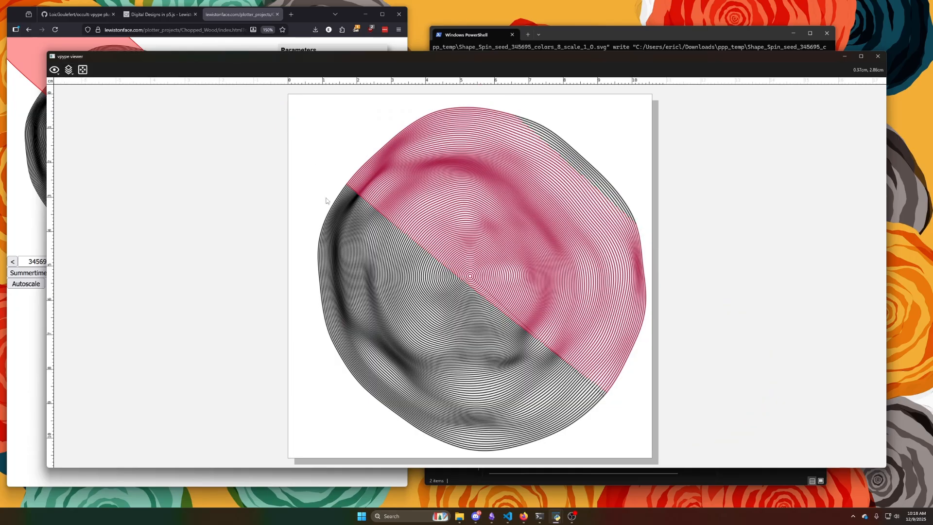
scroll(340, 219, down, 3)
drag(362, 219, 359, 222)
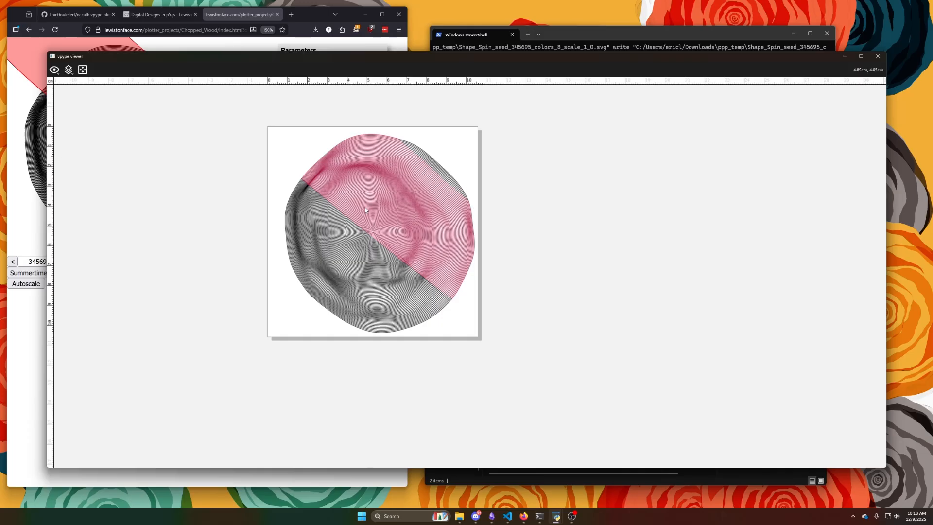
scroll(455, 212, up, 3)
drag(411, 212, 431, 249)
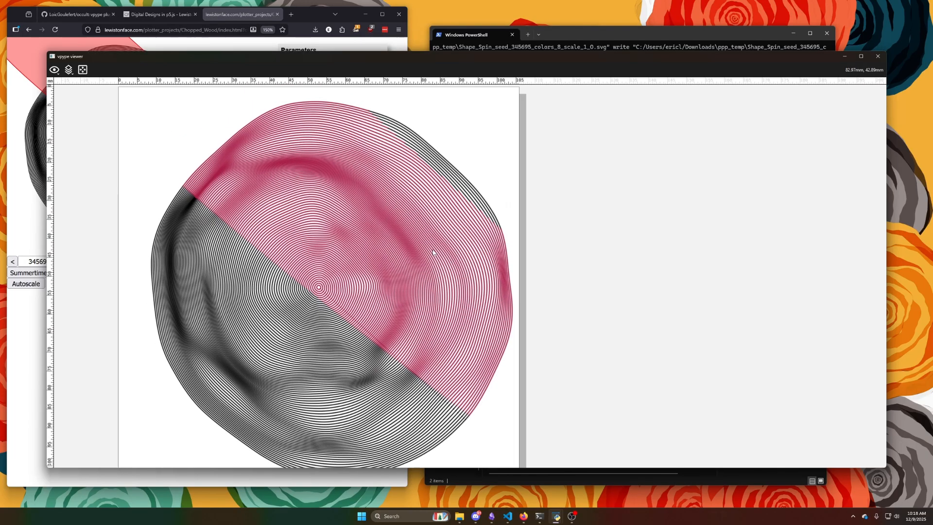
Close the viewer and confirm the occlusion settings to write the Chopped Wood output file
click(877, 56)
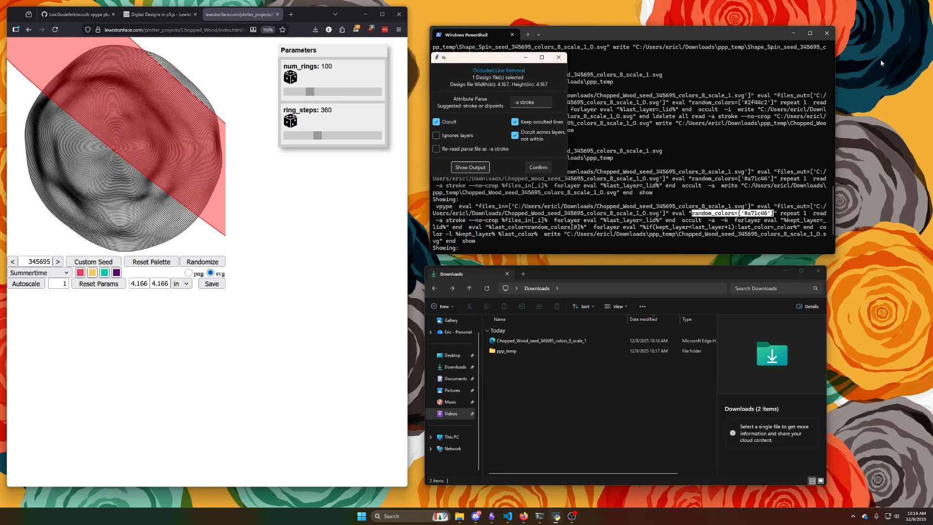
click(538, 167)
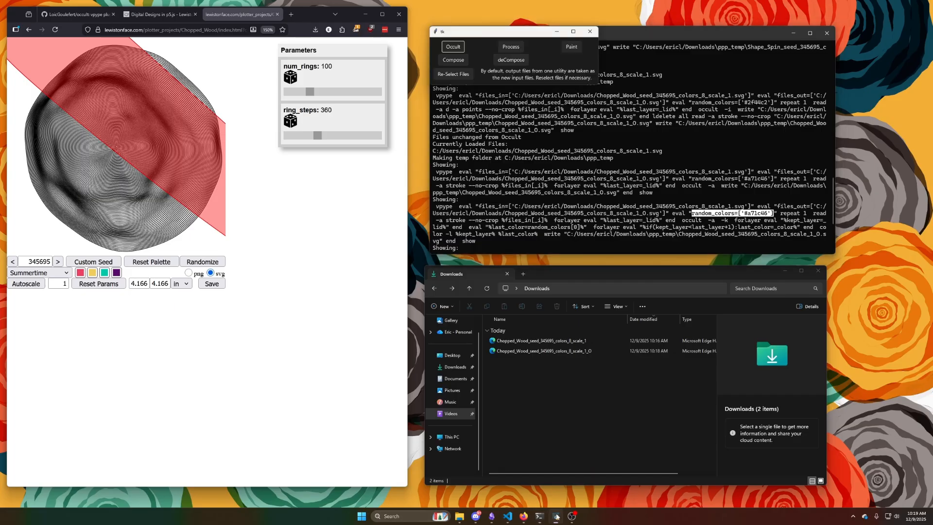
drag(520, 33, 522, 36)
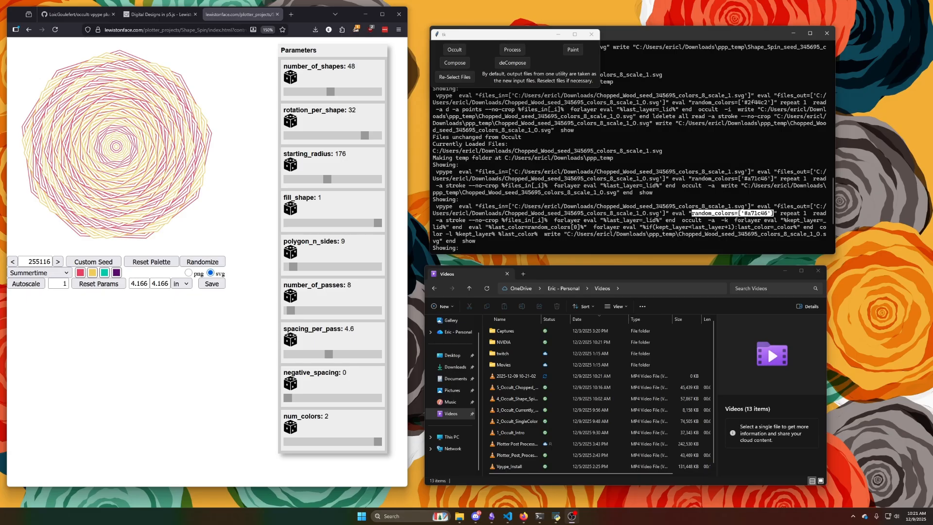
Save the Shape Spin design with seed 255116 as an SVG and re-select it as the input file
click(212, 284)
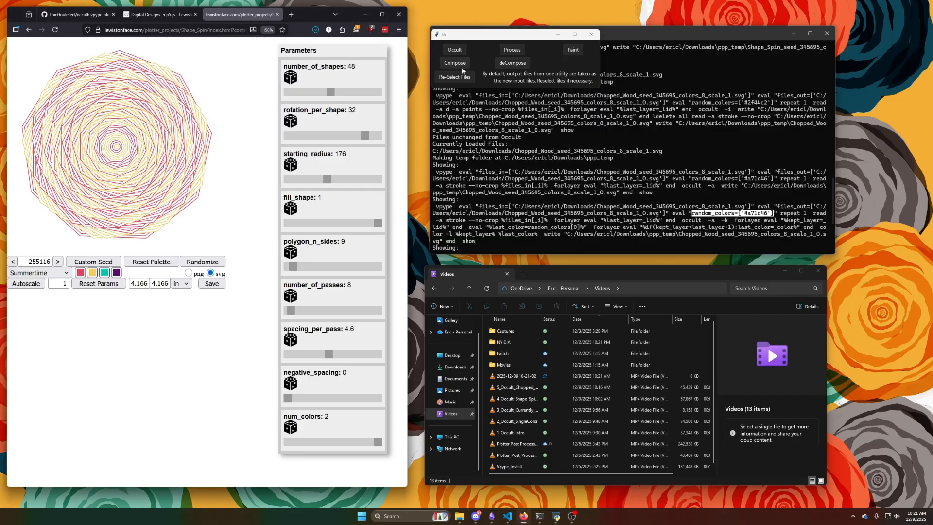
click(462, 80)
double_click(535, 111)
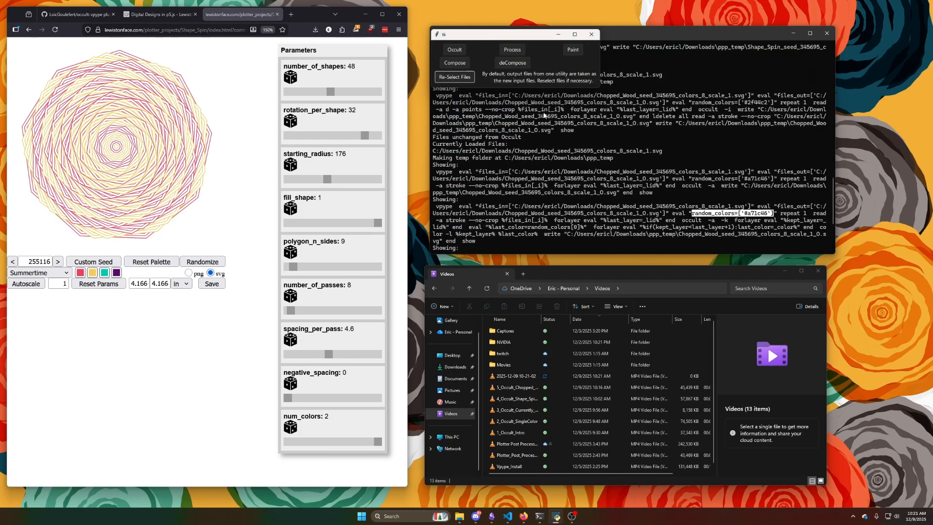
Open Occluded Line Removal for the Shape Spin file and preview the output with the default settings
click(454, 49)
drag(146, 86, 542, 104)
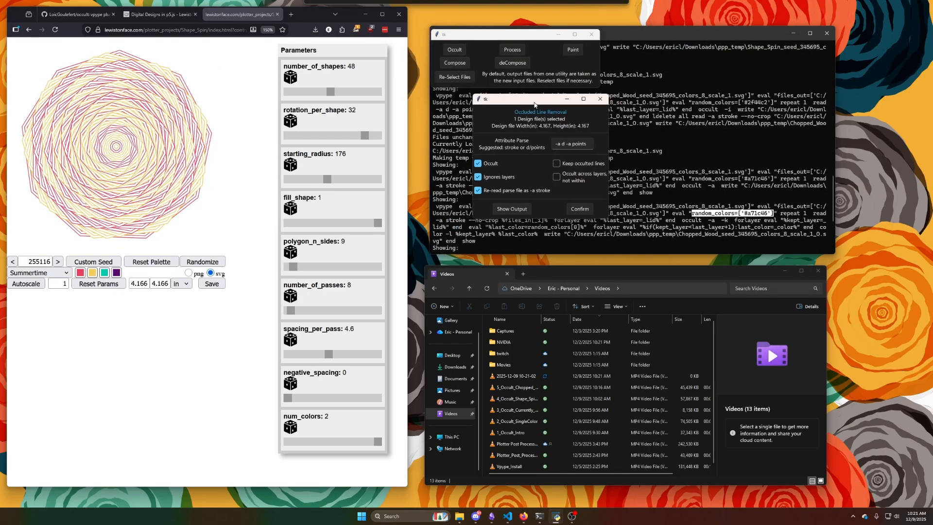
click(524, 209)
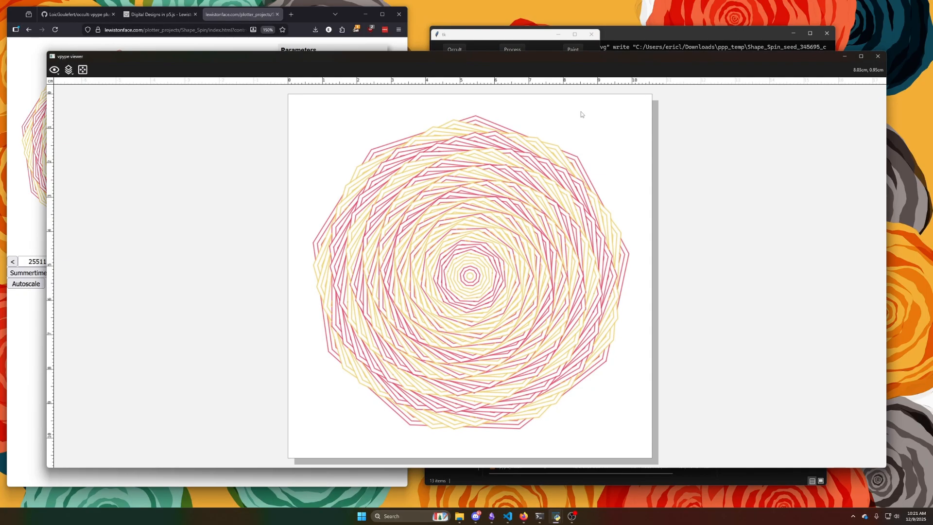
Narrow the viewer and arrange it beside the Occluded Line Removal dialog to compare the Shape Spin preview with the settings
drag(886, 136, 384, 154)
drag(287, 61, 292, 24)
click(490, 100)
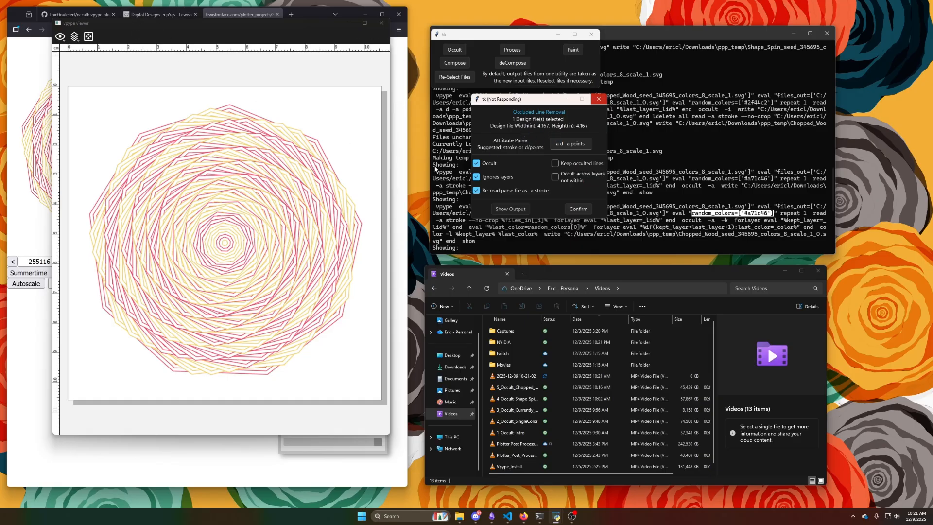
drag(505, 101, 495, 104)
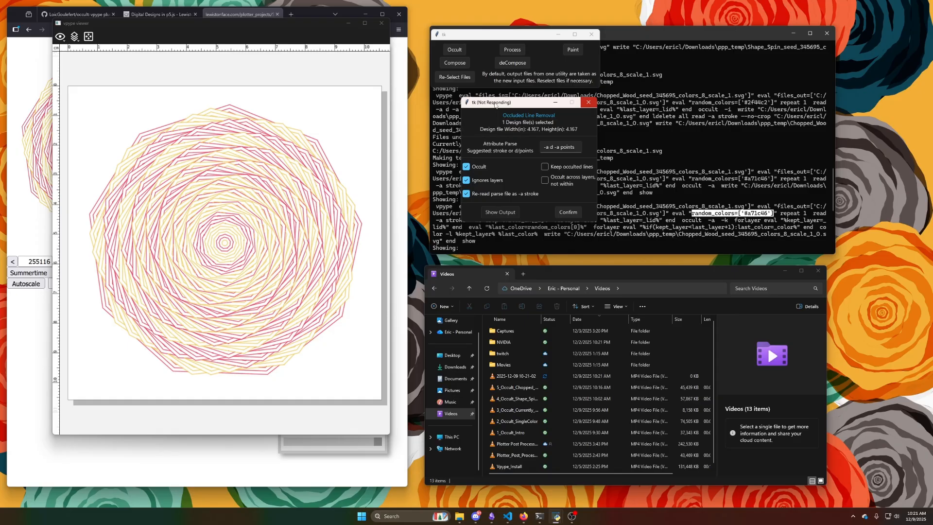
drag(495, 104, 499, 106)
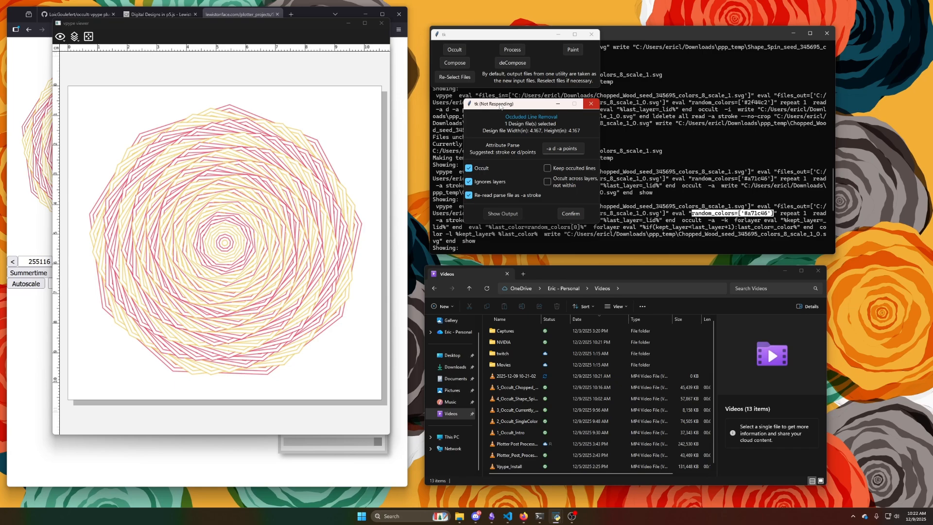
drag(499, 106, 468, 99)
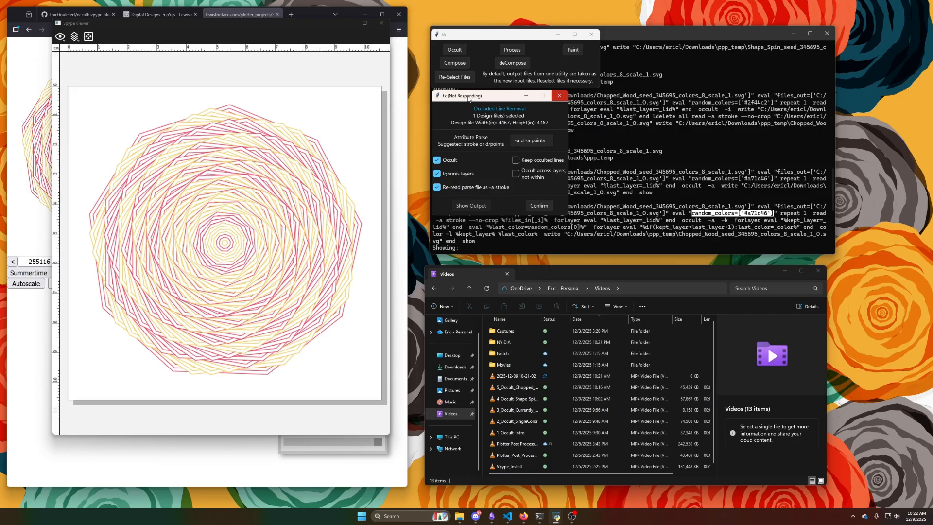
Close the Shape Spin preview and the Occluded Line Removal dialog without confirming
click(382, 23)
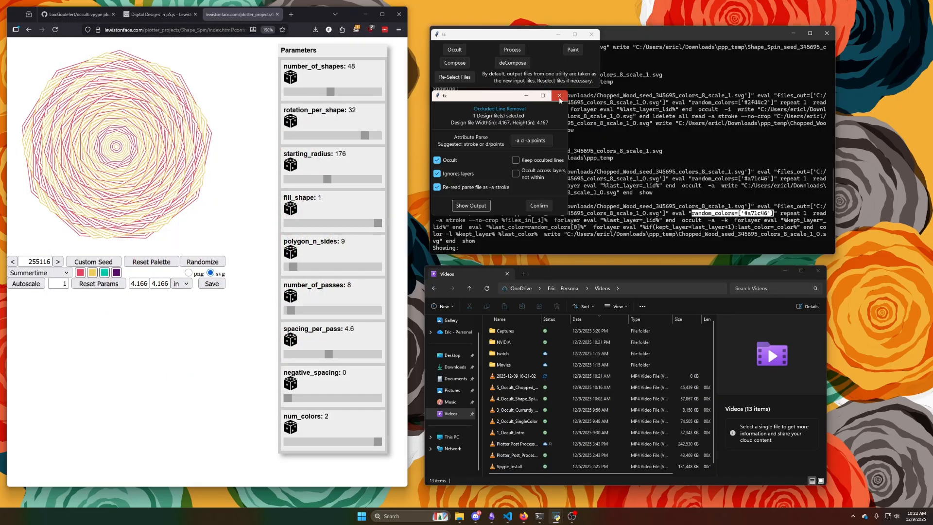
click(559, 97)
drag(504, 37, 504, 34)
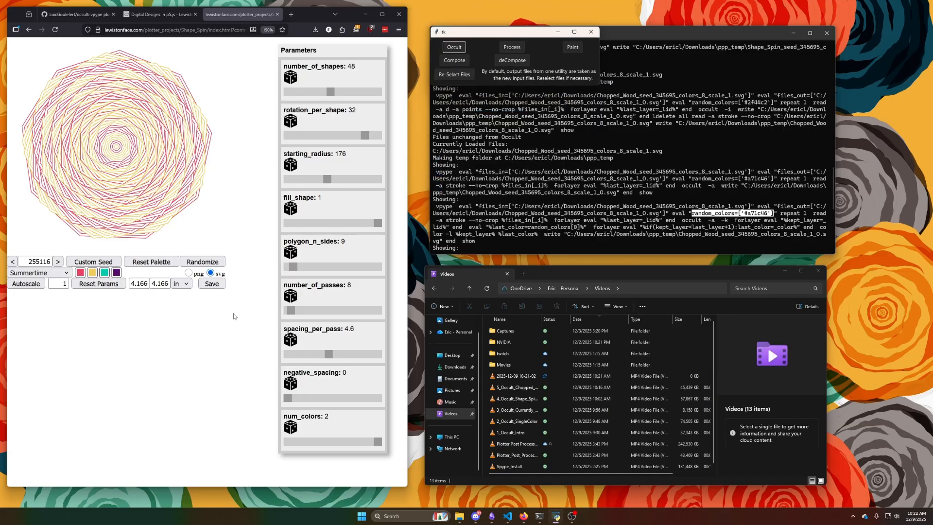
Delete the Shape Spin file and both Chopped Wood files from Downloads, and save the Shape Spin design again
click(455, 367)
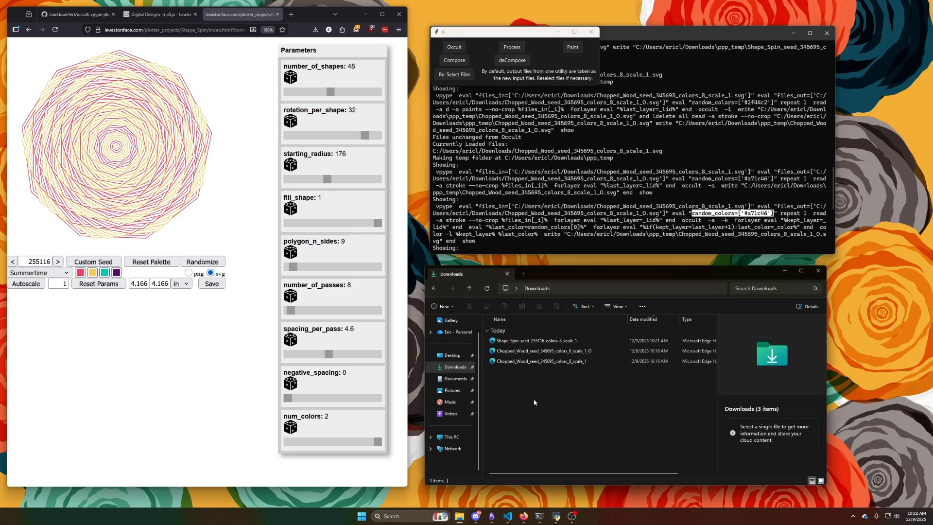
click(534, 340)
shift+click(544, 363)
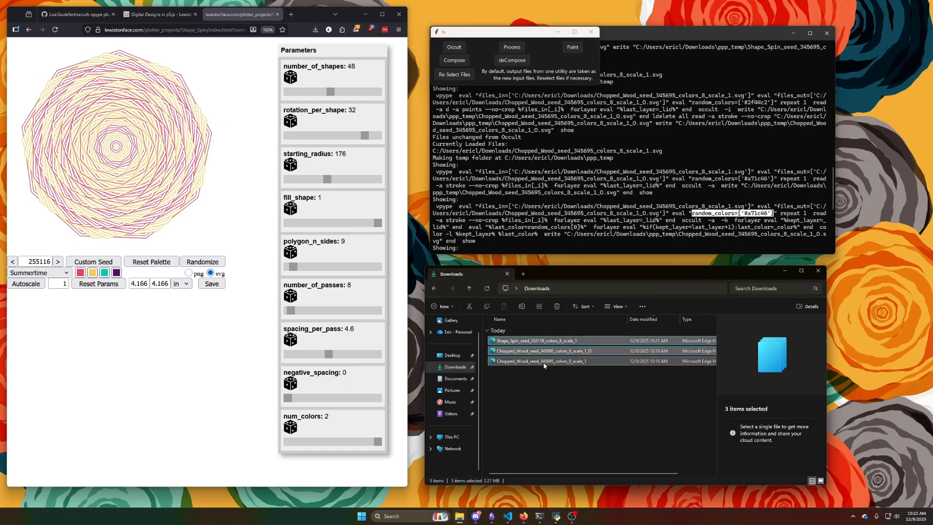
key(Delete)
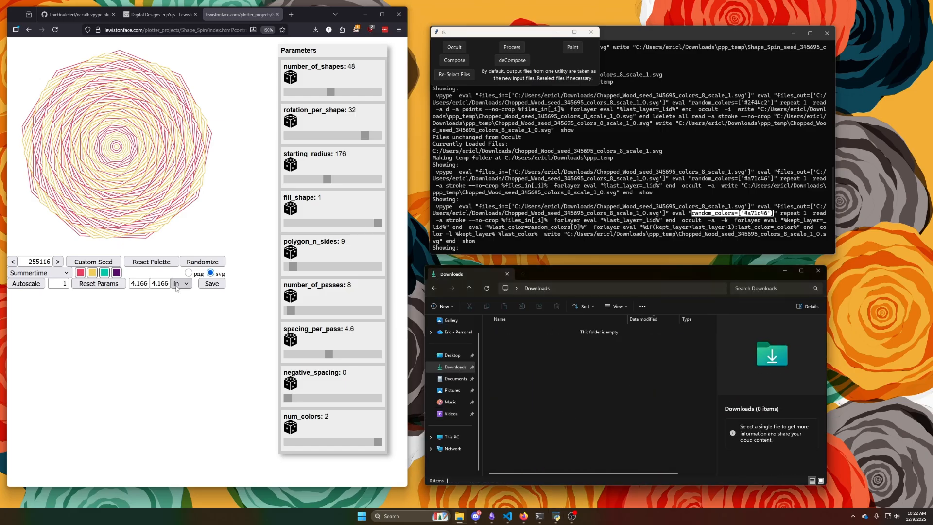
click(221, 288)
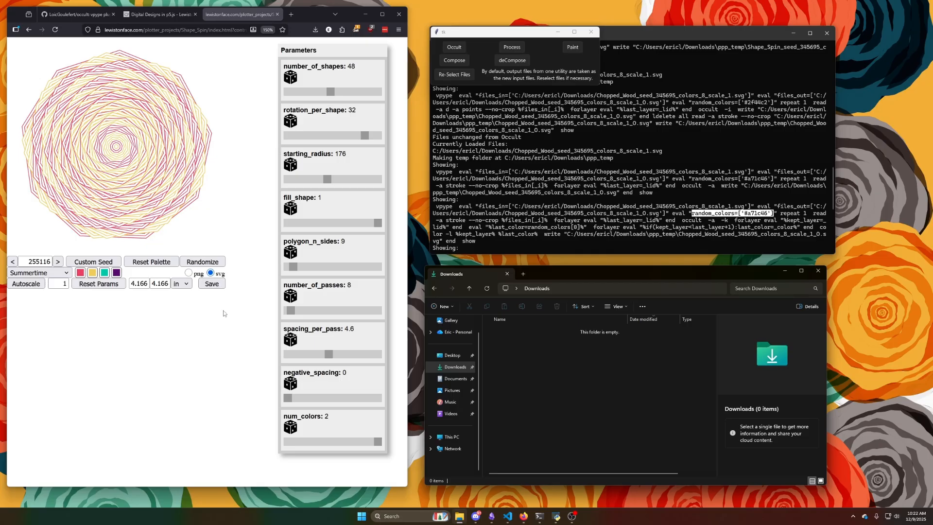
Randomize the Shape Spin design until seed 992802 comes up and save it as an SVG
click(216, 263)
click(216, 263)
click(216, 263)
click(217, 264)
click(216, 264)
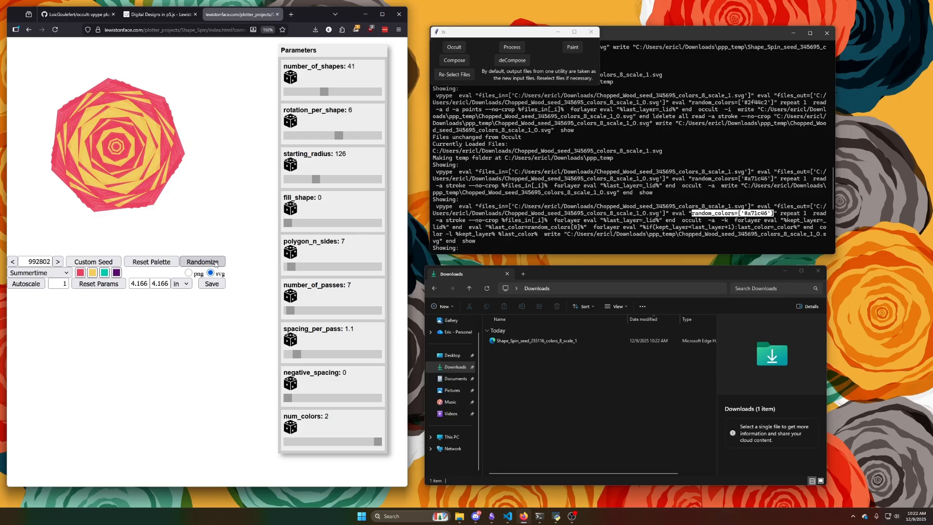
click(213, 284)
Randomize Shape Spin until seed 244 comes up, set fill_shape to 1, and save the SVG
click(215, 264)
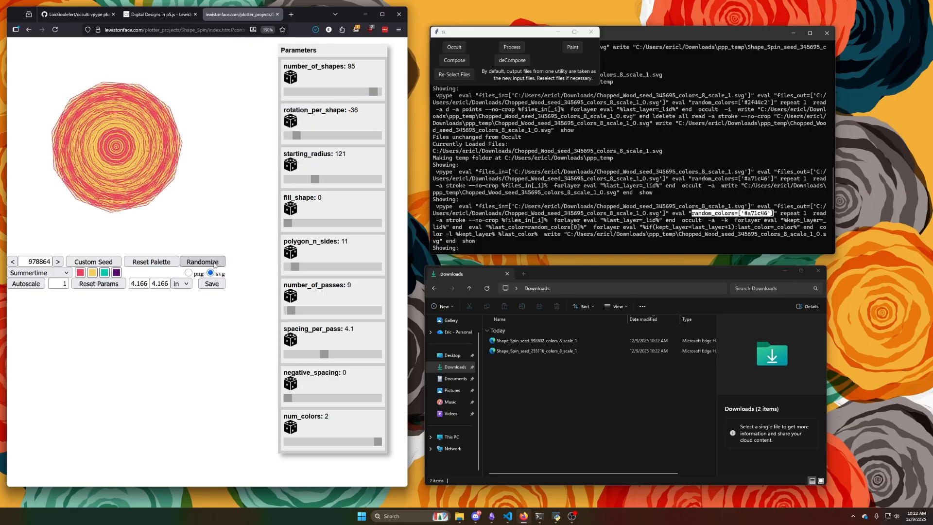
click(215, 264)
click(215, 264)
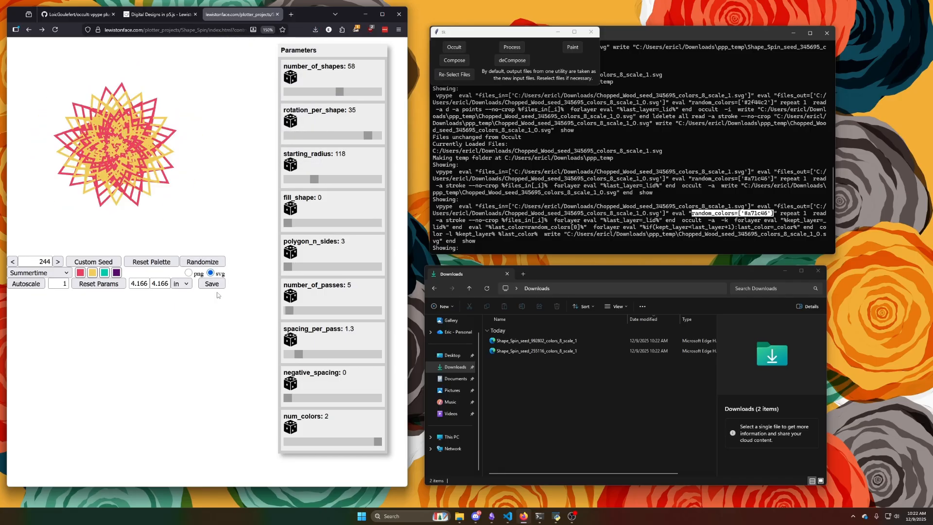
click(377, 224)
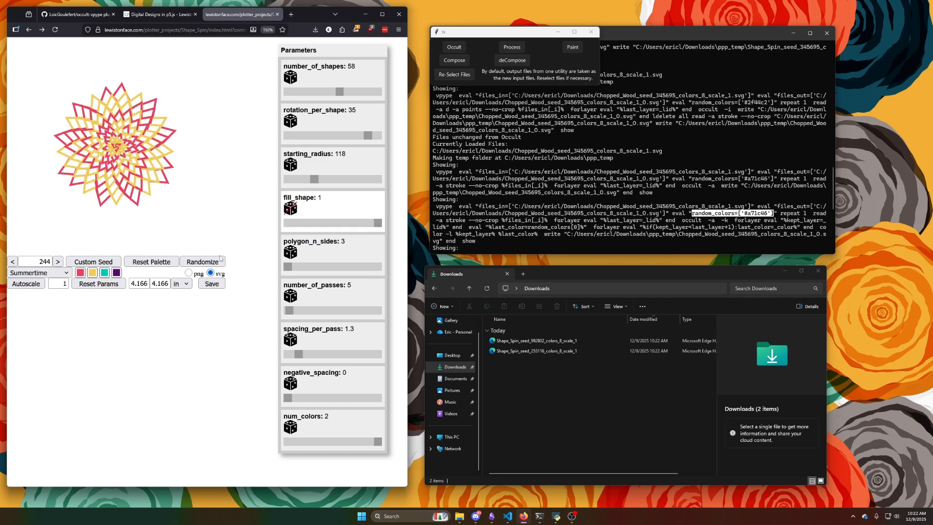
click(219, 285)
Randomize Shape Spin to seed 256069 with fill_shape kept at 1 and save it as a further SVG
click(214, 262)
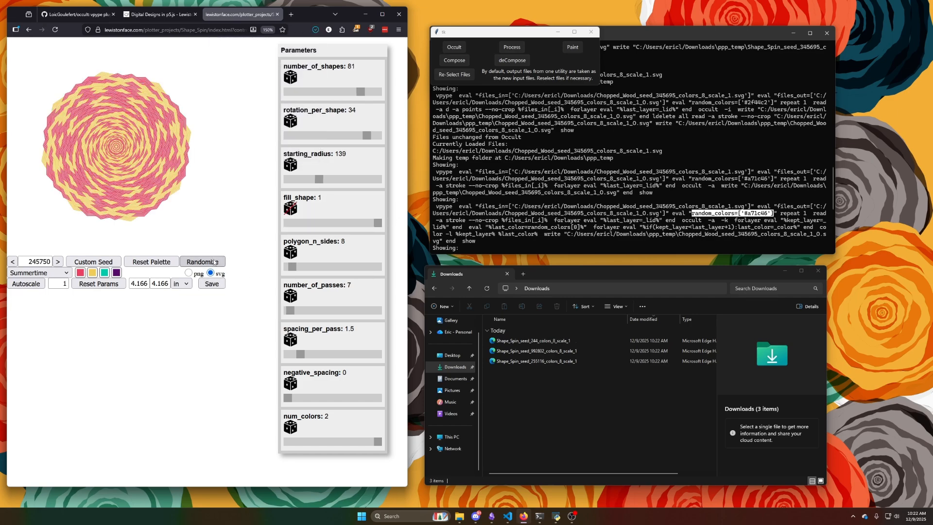
click(214, 287)
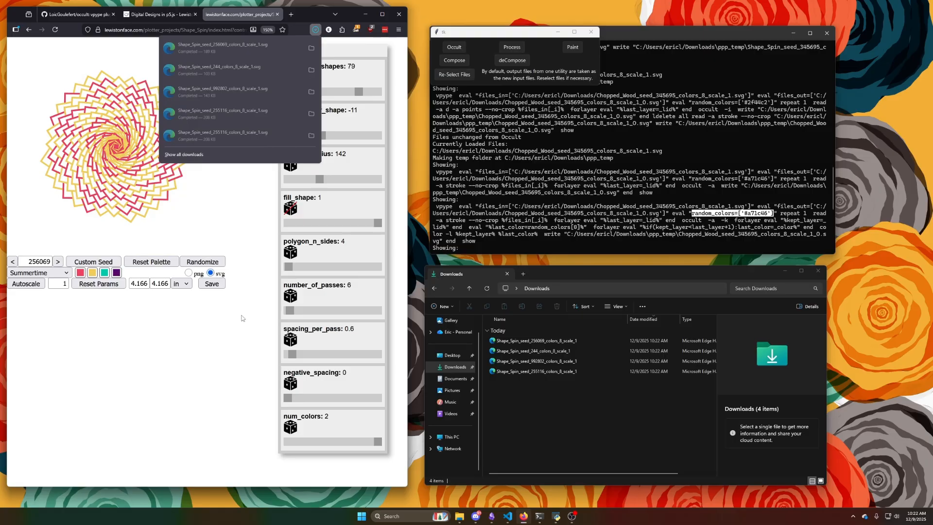
click(543, 418)
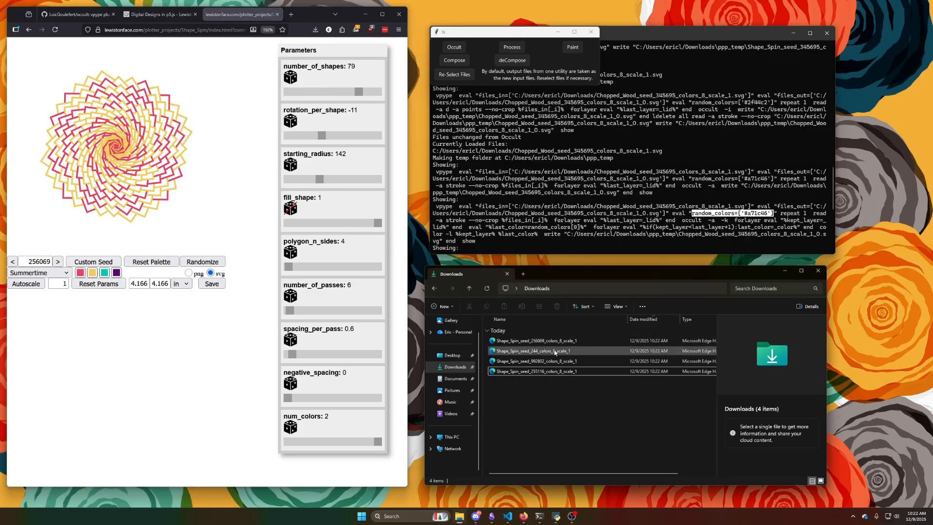
Load all four Shape Spin SVGs from Downloads into the utility and highlight the loaded file list in the terminal
click(454, 74)
click(554, 138)
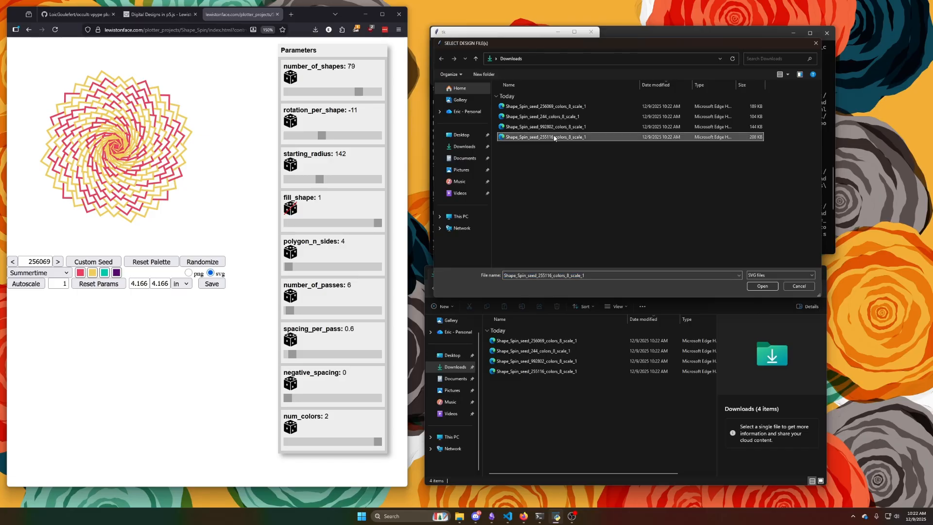
shift+click(551, 107)
click(762, 286)
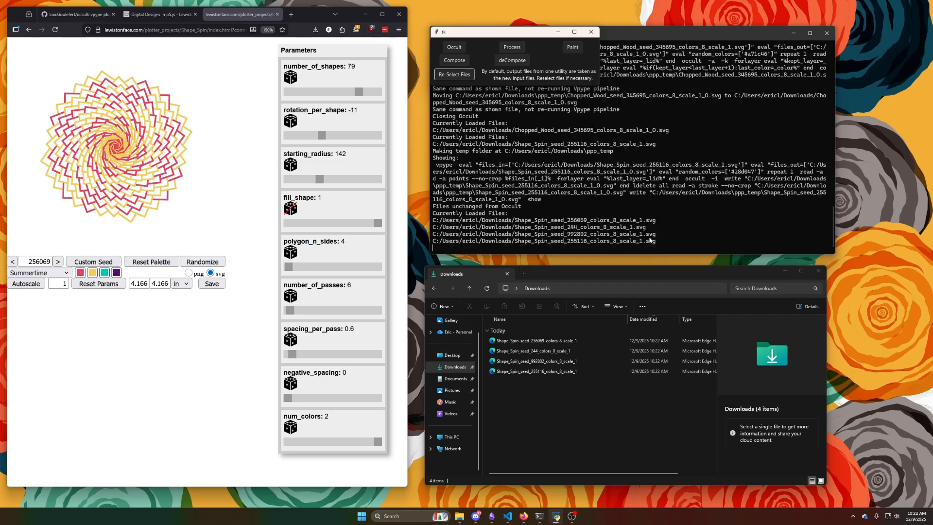
drag(656, 240, 435, 217)
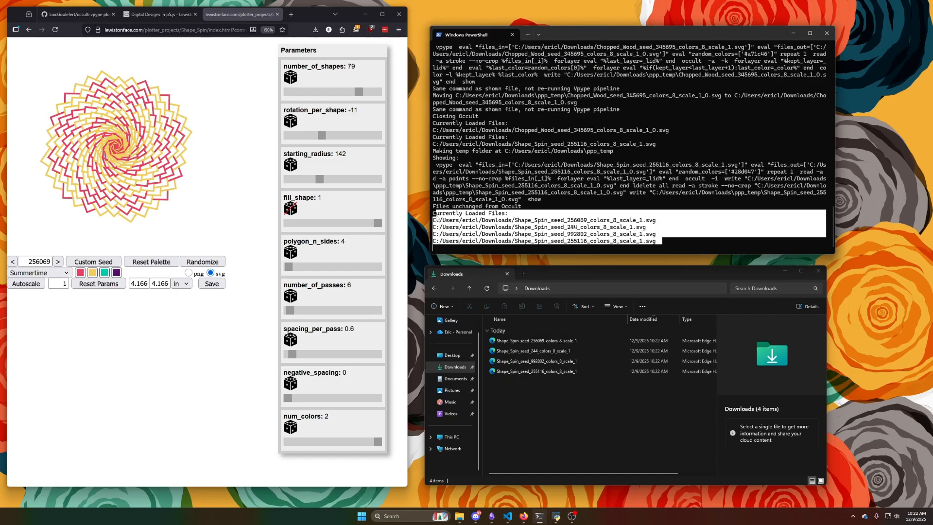
Open Occluded Line Removal for the four loaded Shape Spin files and preview the output with the default settings
click(556, 516)
click(464, 48)
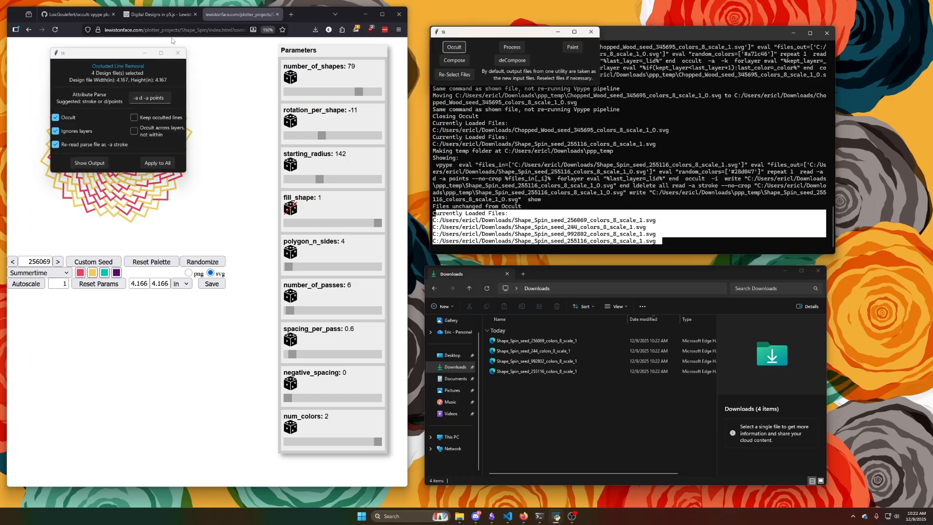
drag(112, 55, 402, 68)
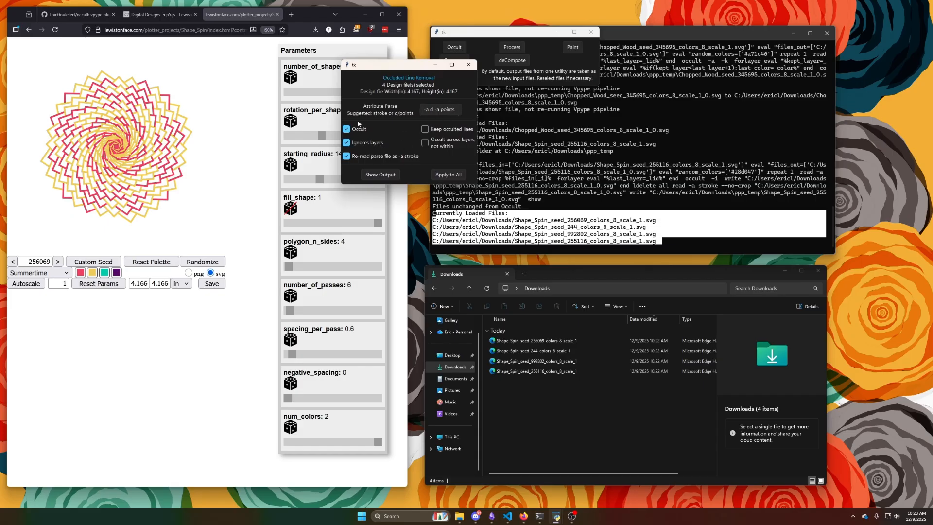
click(391, 177)
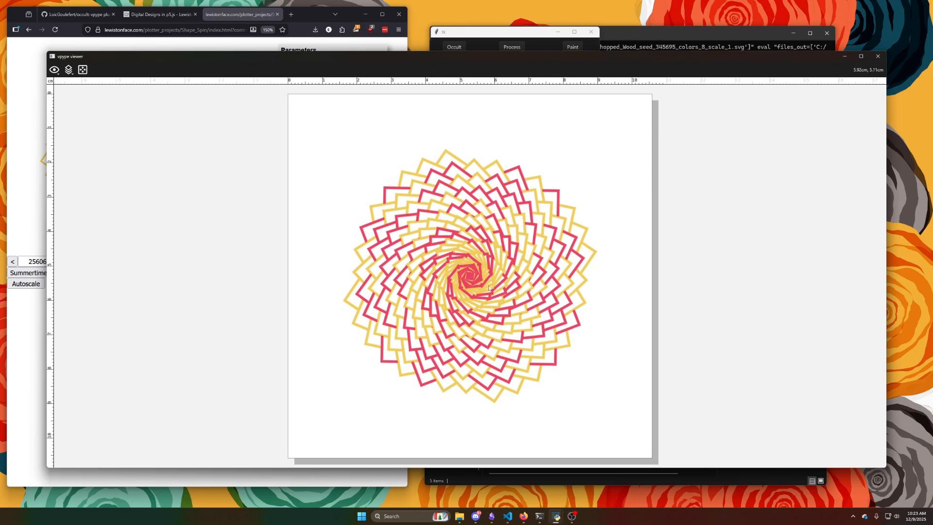
Examine the centre of the occluded Shape Spin preview, compare it with the original in the browser, and close the viewer
scroll(490, 282, up, 8)
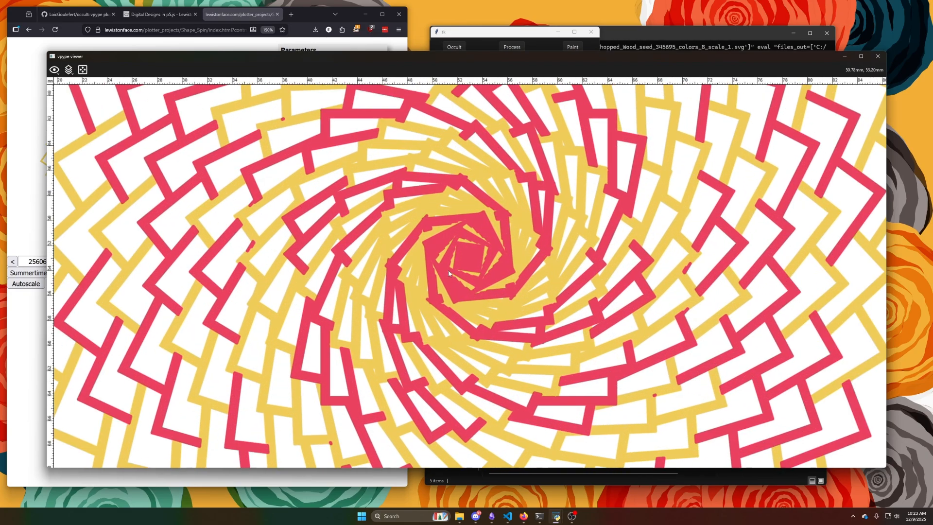
scroll(449, 274, down, 10)
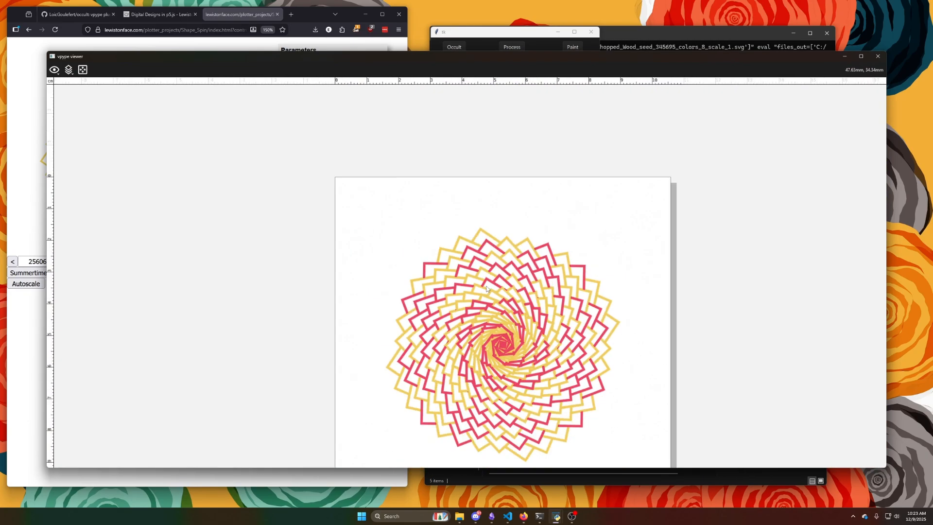
drag(530, 311, 467, 229)
scroll(466, 229, down, 1)
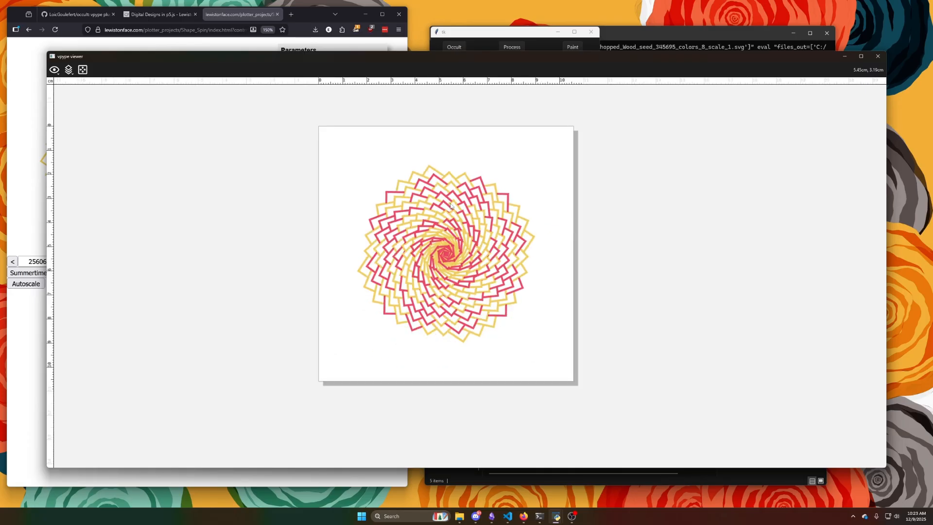
drag(234, 61, 373, 75)
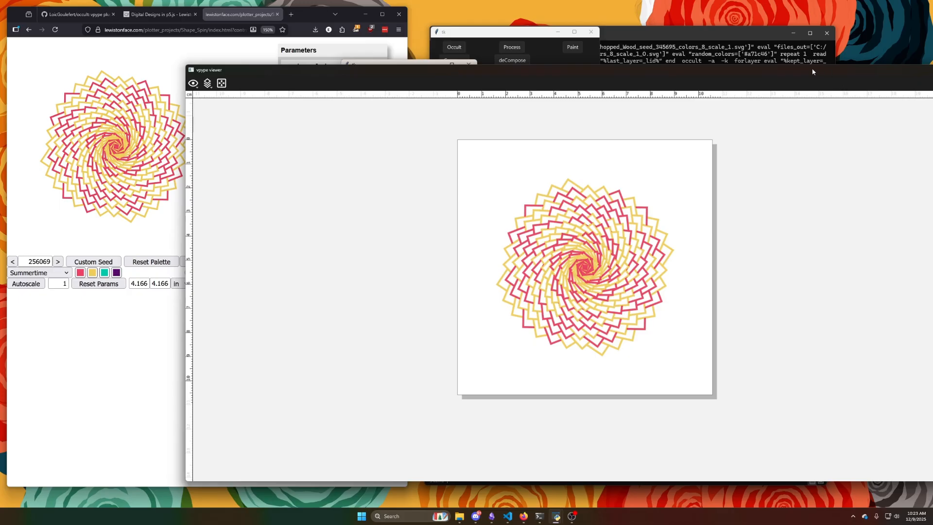
drag(812, 69, 687, 82)
click(892, 84)
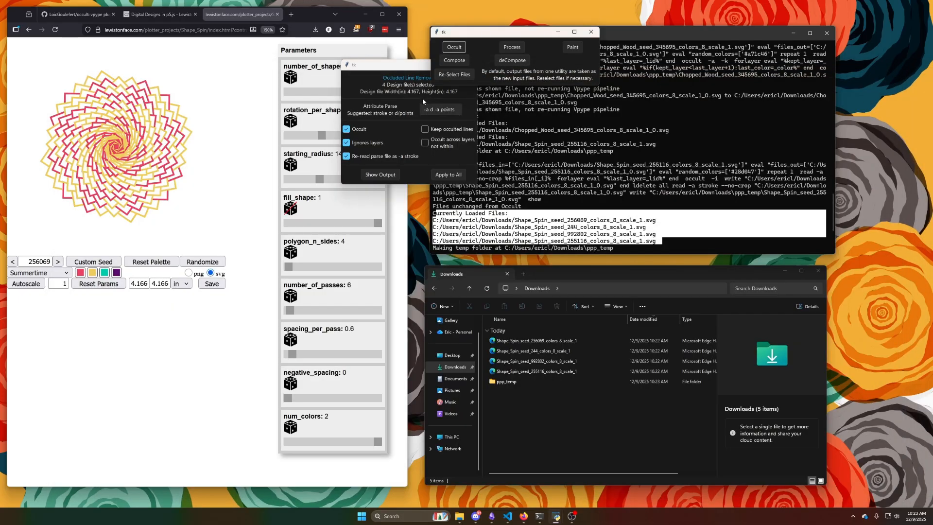
Apply the default occlusion to all four Shape Spin files and point out the four new _O files in Downloads
click(454, 179)
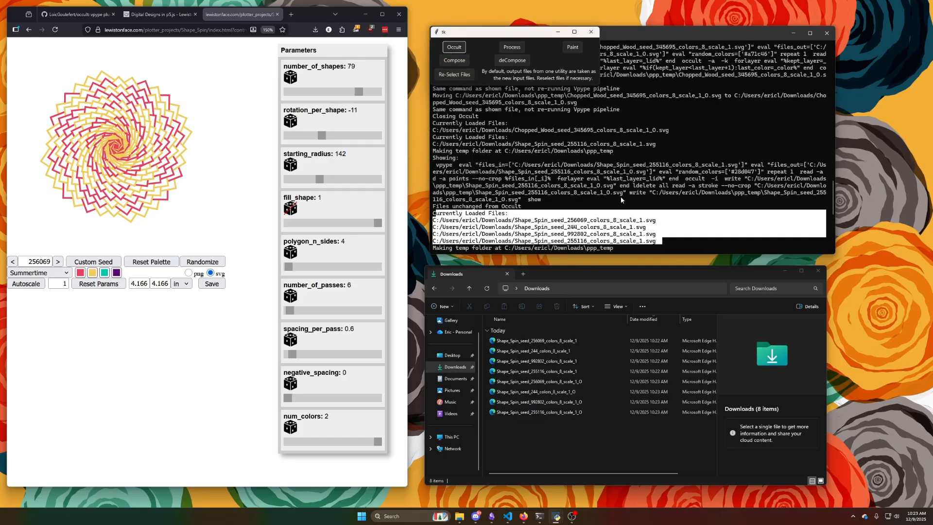
click(582, 382)
drag(582, 383, 587, 430)
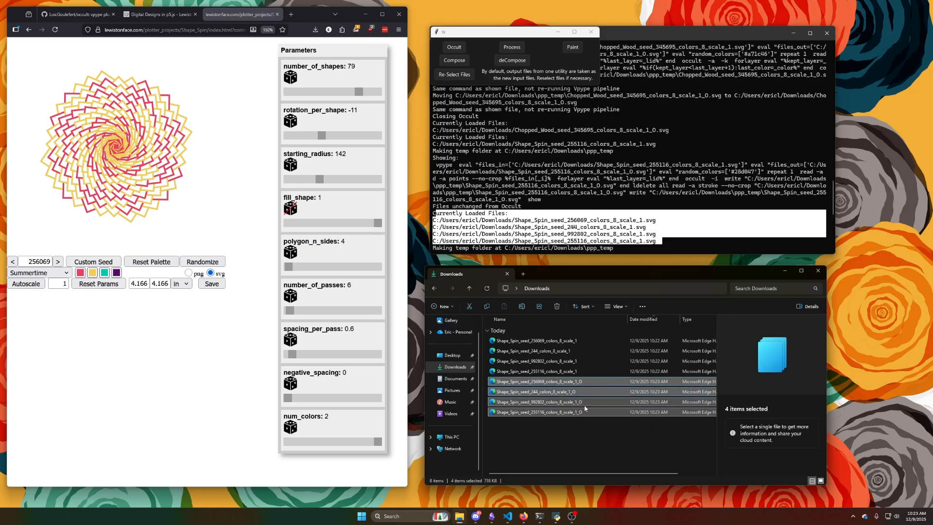
click(582, 425)
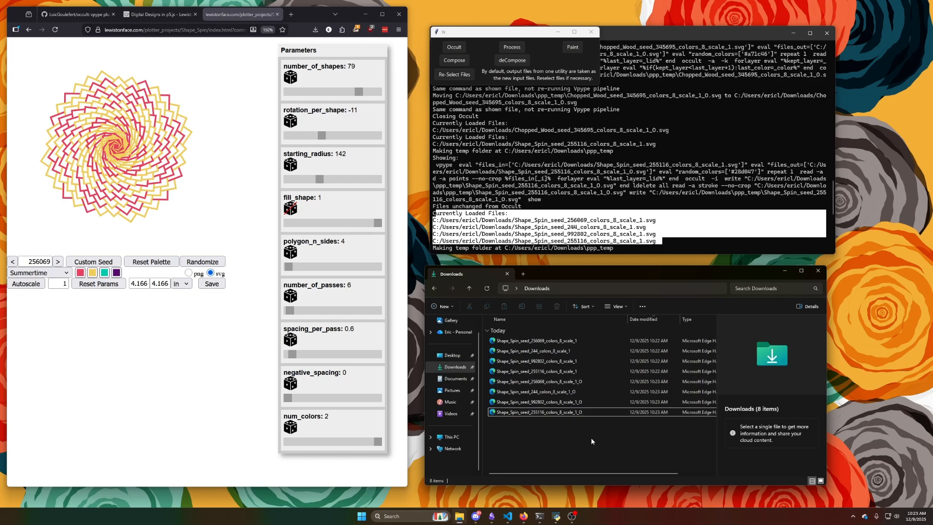
Open Shape_Spin_seed_244_colors_8_scale_1_O from Downloads in the web browser
right_click(574, 395)
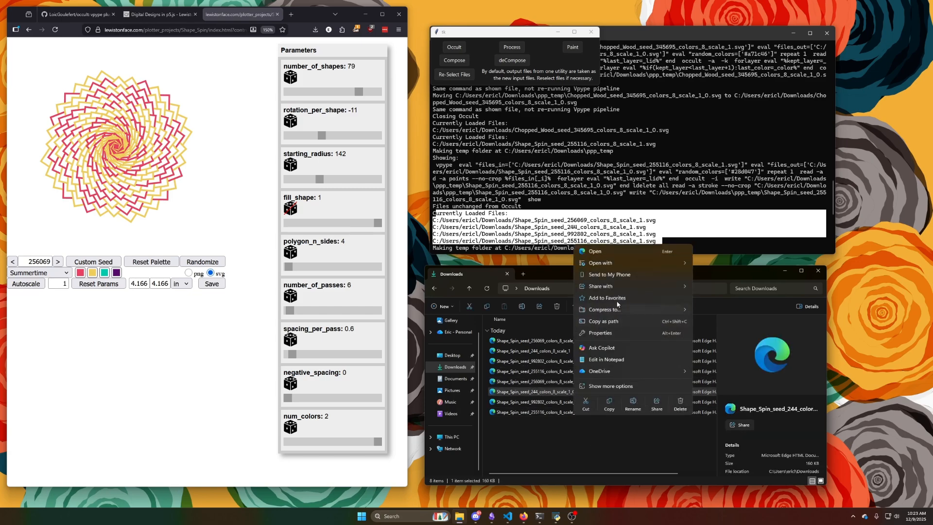
mouse_move(635, 263)
click(736, 263)
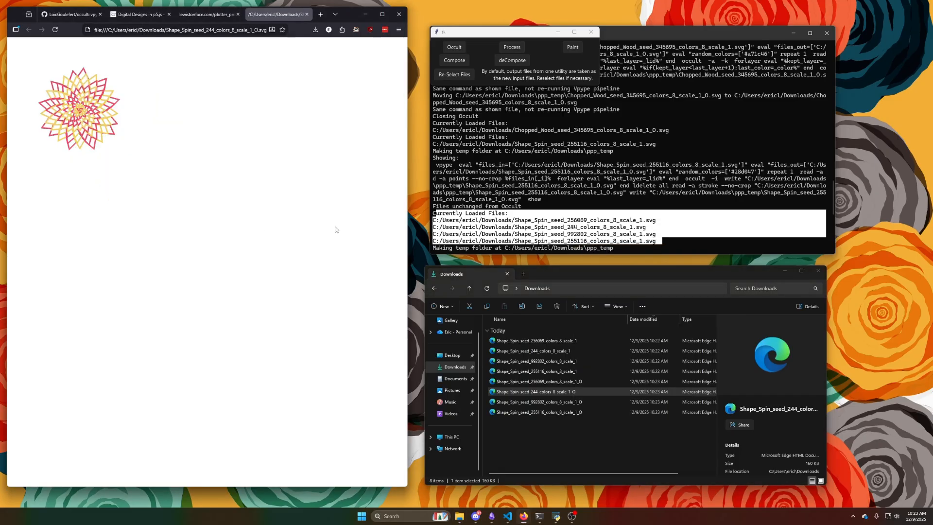
Open Shape_Spin_seed_992802_colors_8_scale_1_O in the browser and enlarge it to 250% to examine the occluded shapes
right_click(551, 402)
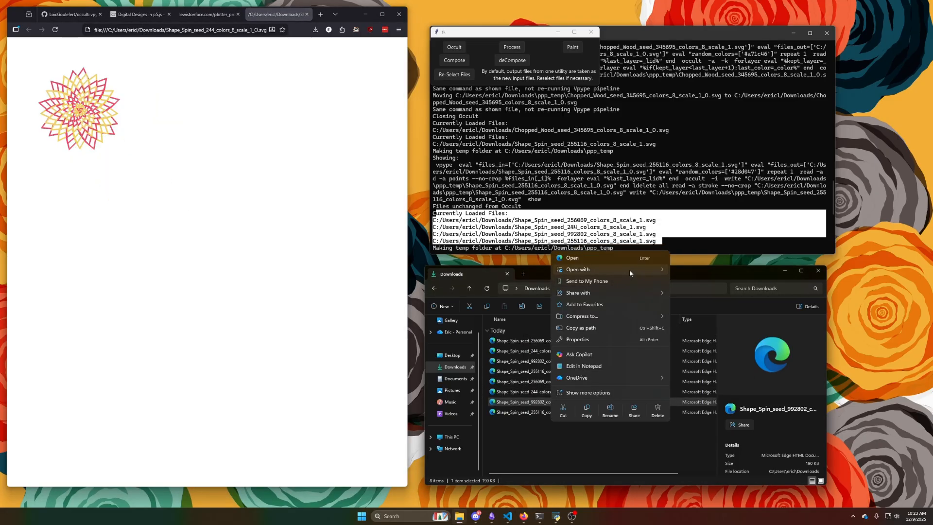
mouse_move(629, 270)
click(697, 273)
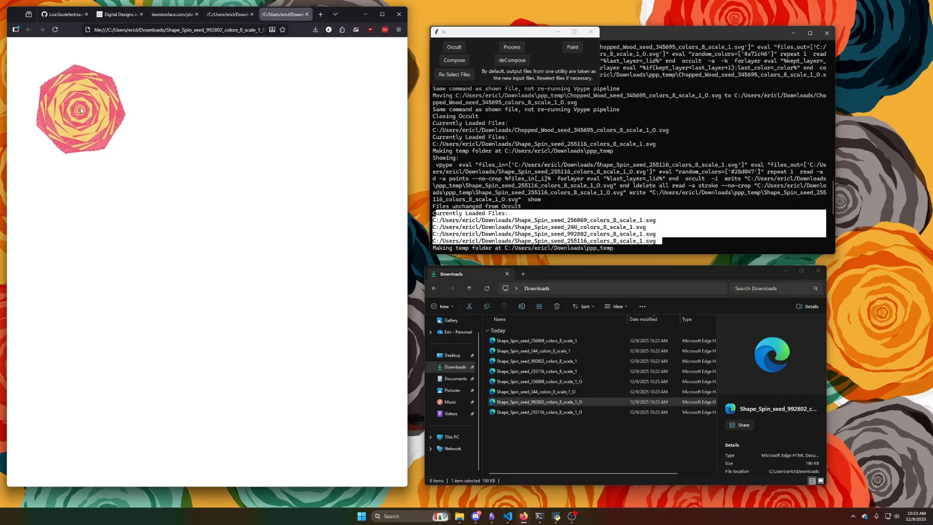
ctrl+scroll(89, 121, up, 8)
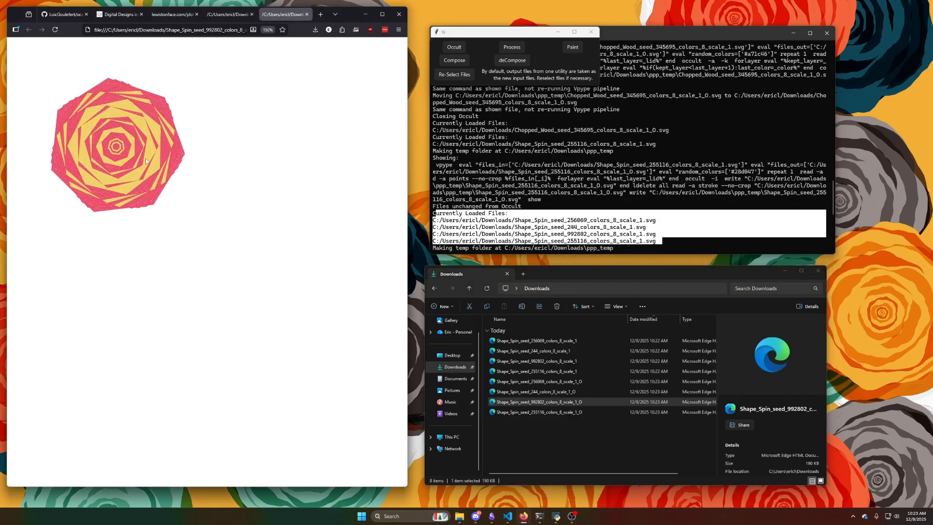
ctrl+scroll(178, 182, up, 1)
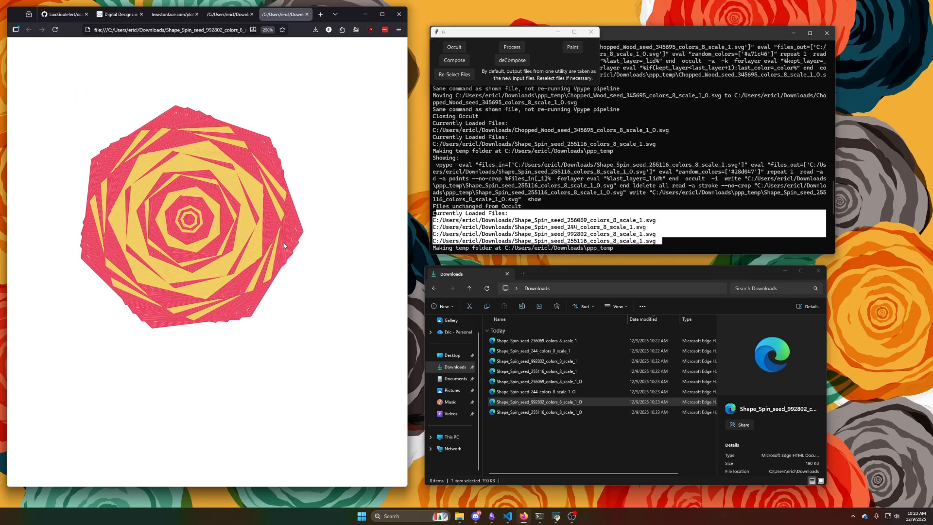
Reopen Occluded Line Removal to check the selected files, close it without applying, and review the commands logged in the terminal
click(457, 50)
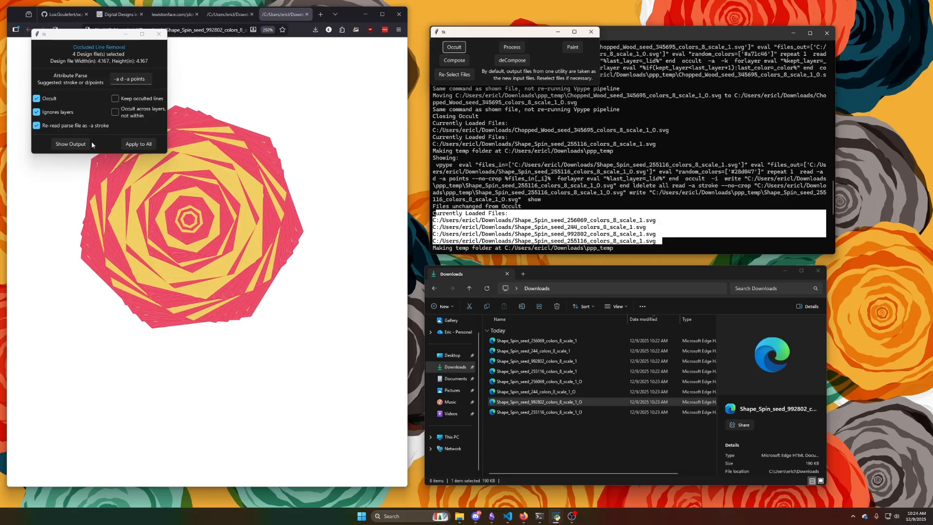
click(158, 34)
click(582, 172)
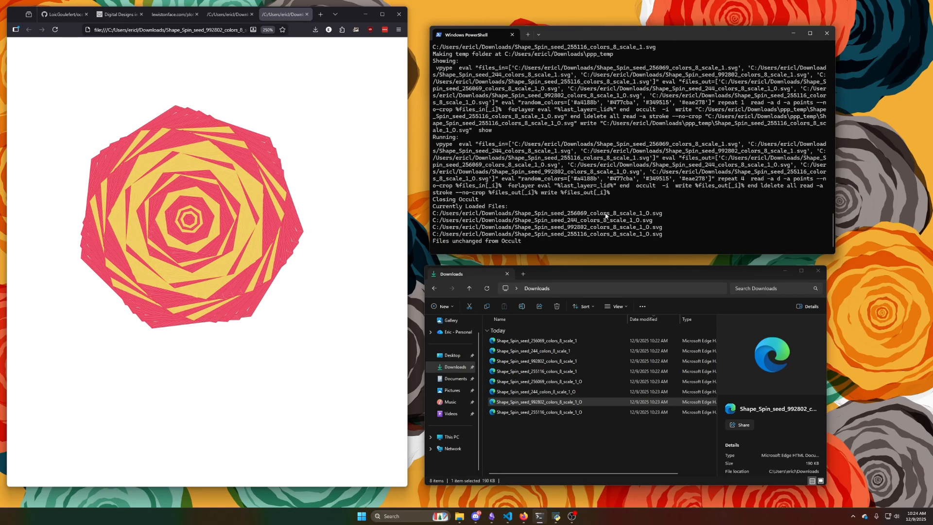
scroll(605, 215, up, 2)
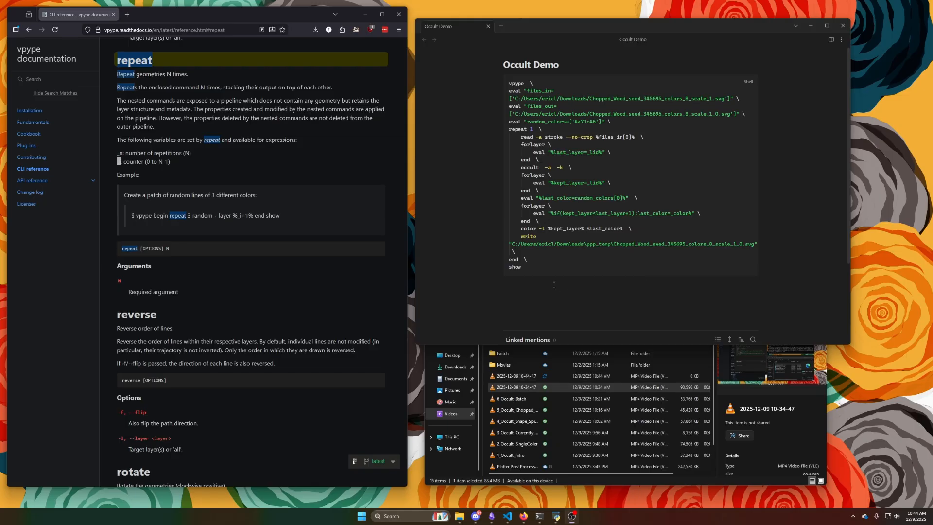
Examine the complete vpype command in the Occult Demo note, highlighting it from the final show up to its first line
drag(538, 275, 506, 95)
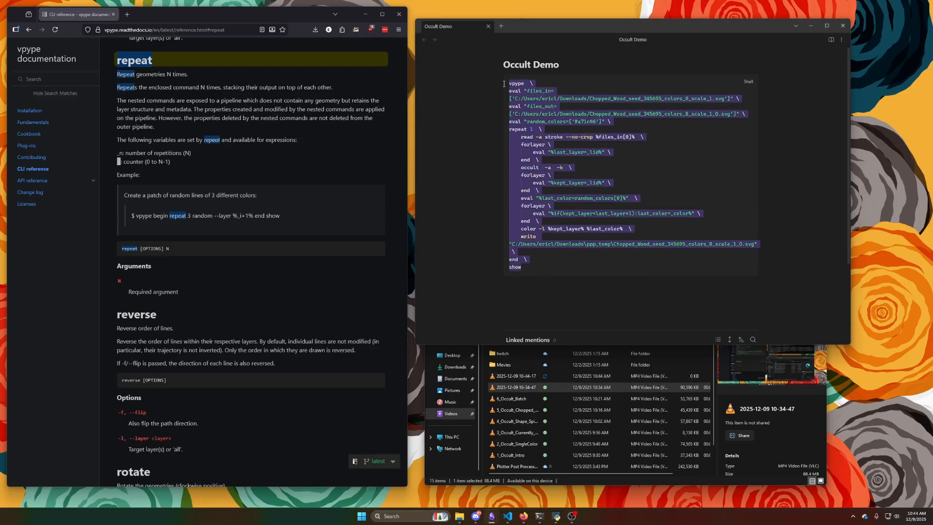
click(571, 293)
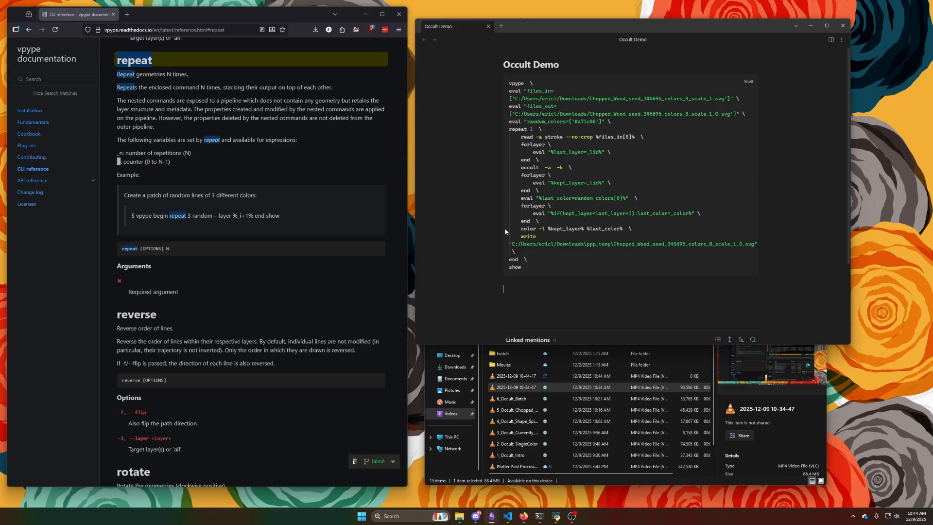
click(562, 290)
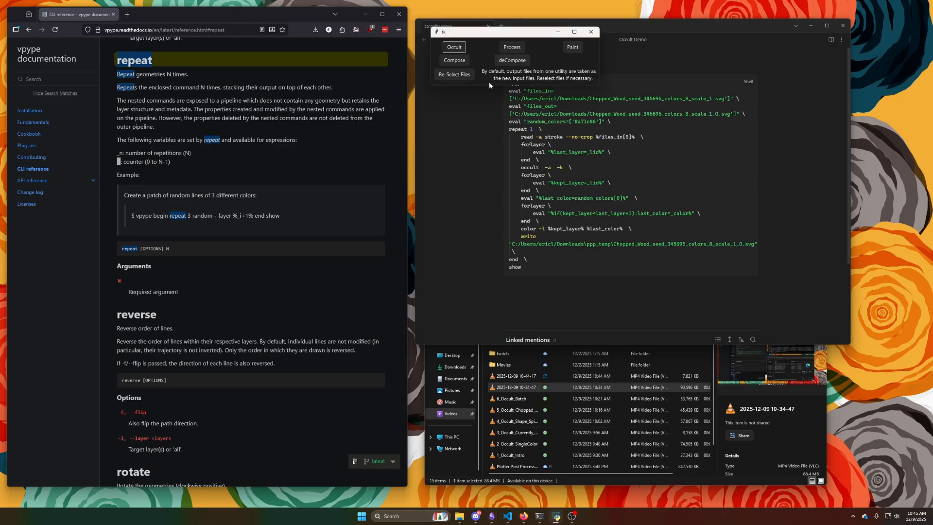
Open the deCompose utility for the loaded files
click(511, 60)
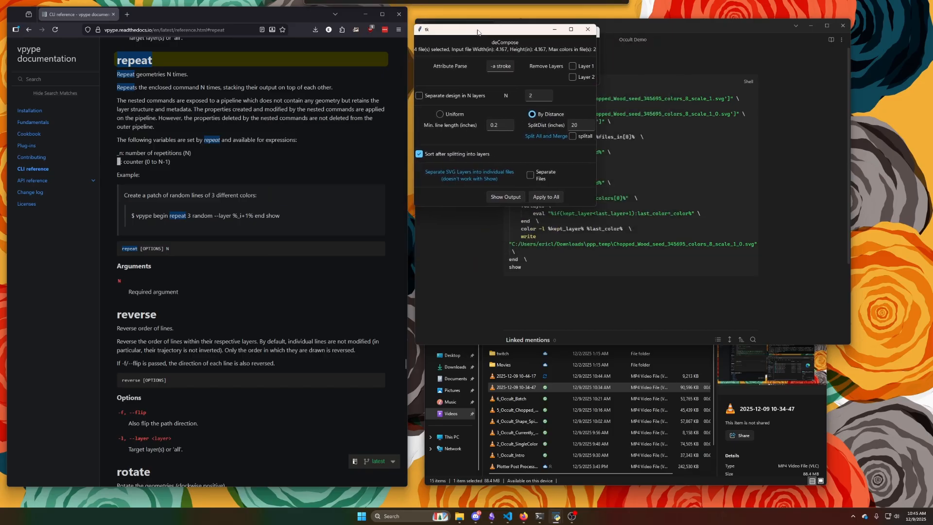